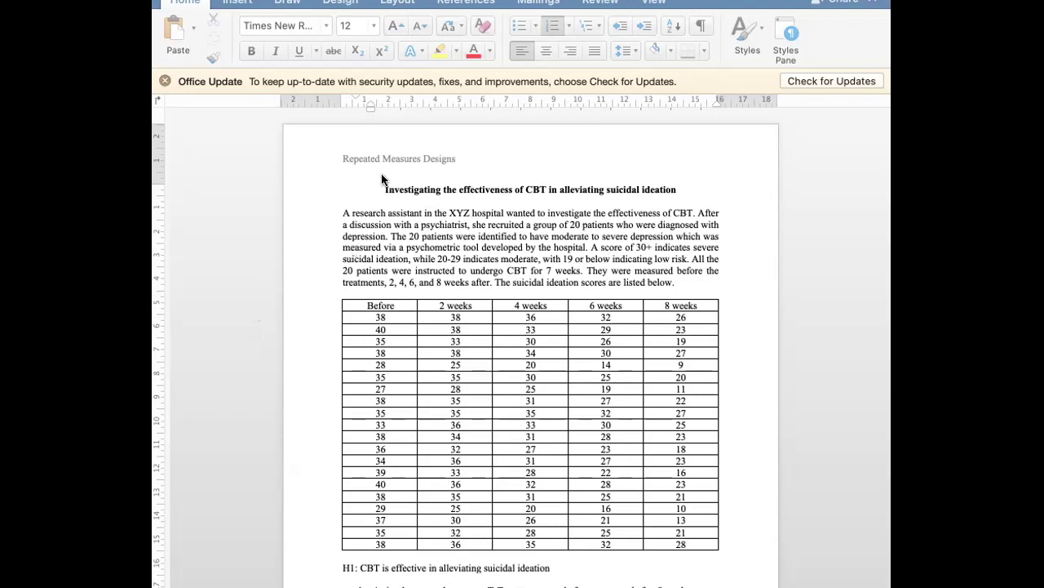
# Read the study title, the background paragraph, the score table and the hypothesis in the document
pyautogui.moveTo(381, 188); pyautogui.dragTo(685, 189)
pyautogui.click(795, 239)
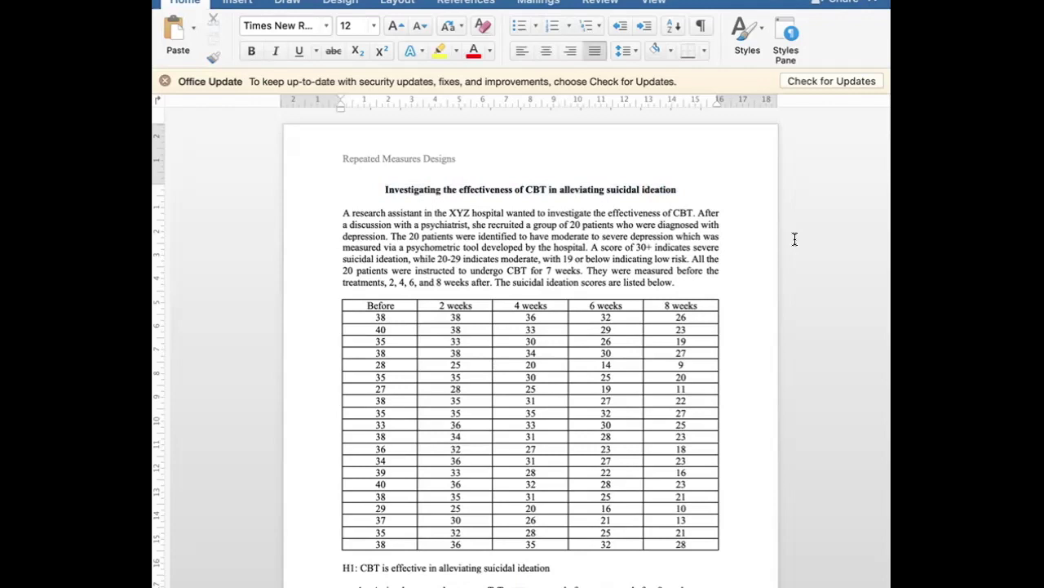
pyautogui.scroll(-2, 796, 238)
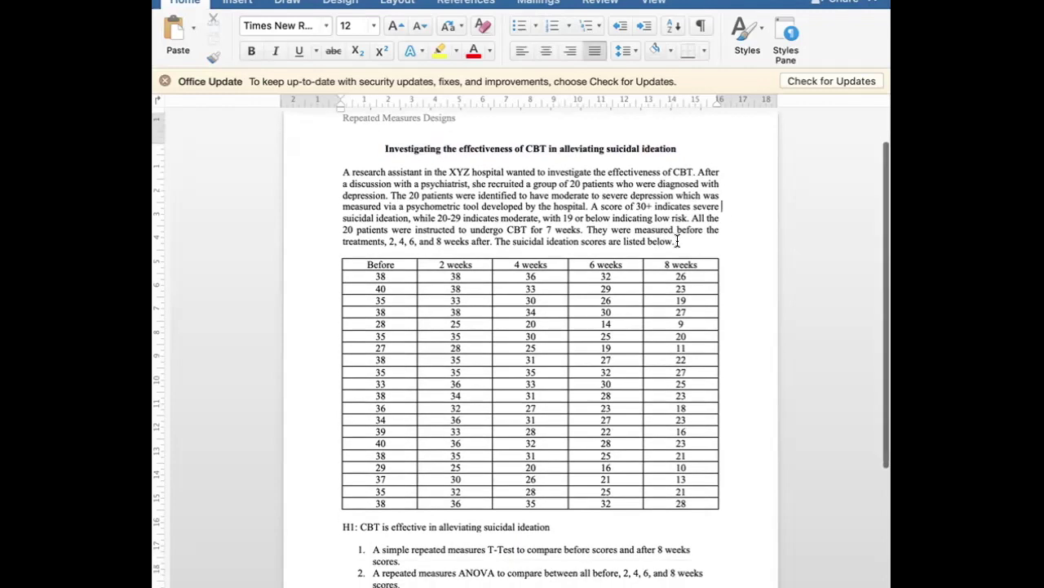
pyautogui.scroll(-1, 241, 374)
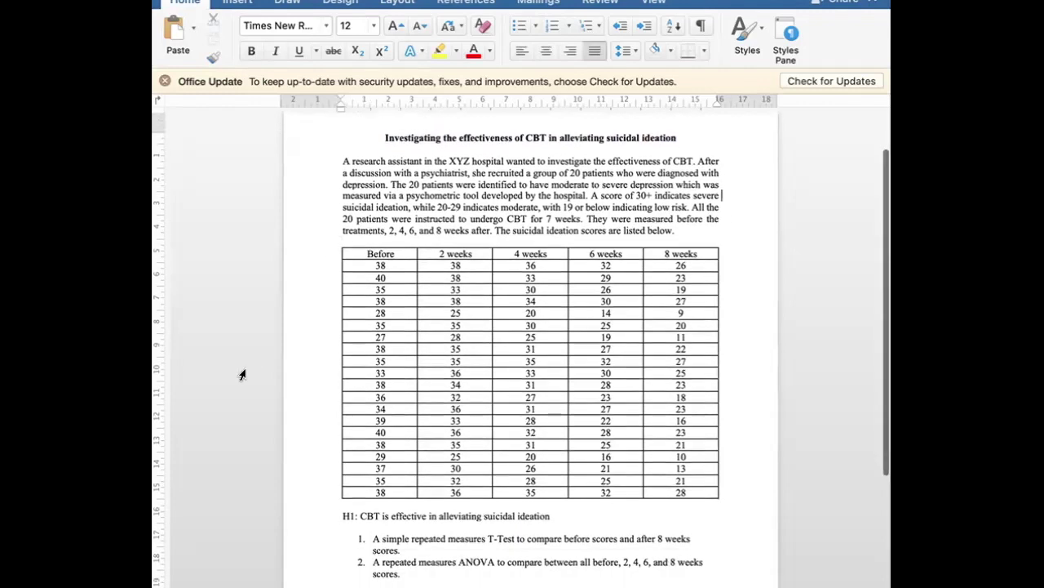
pyautogui.scroll(-1, 241, 375)
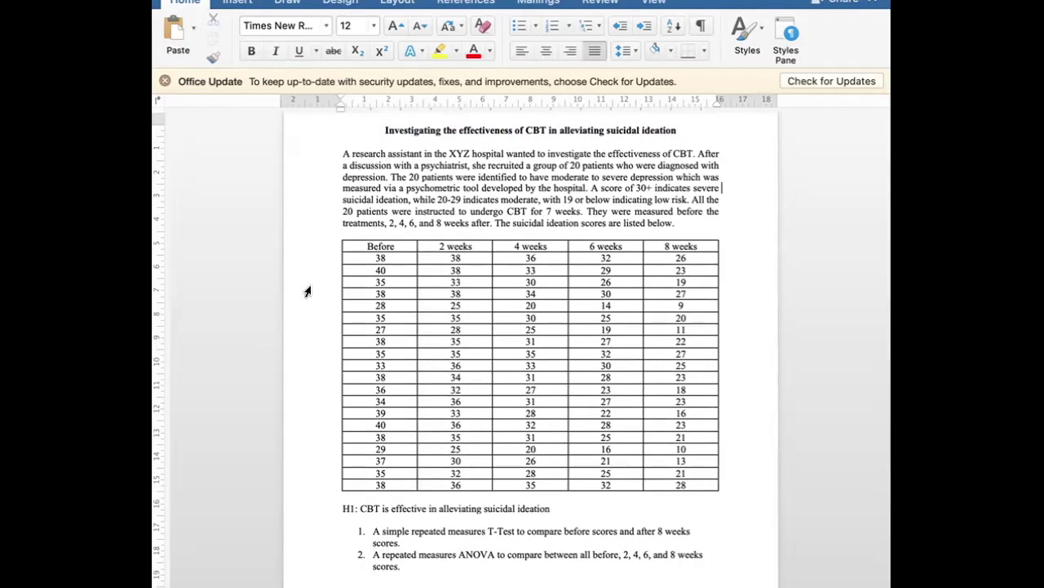
# Change "she" to "he/she" before "recruited a group of 20 patients" in the background paragraph
pyautogui.click(472, 164)
pyautogui.write('he/')
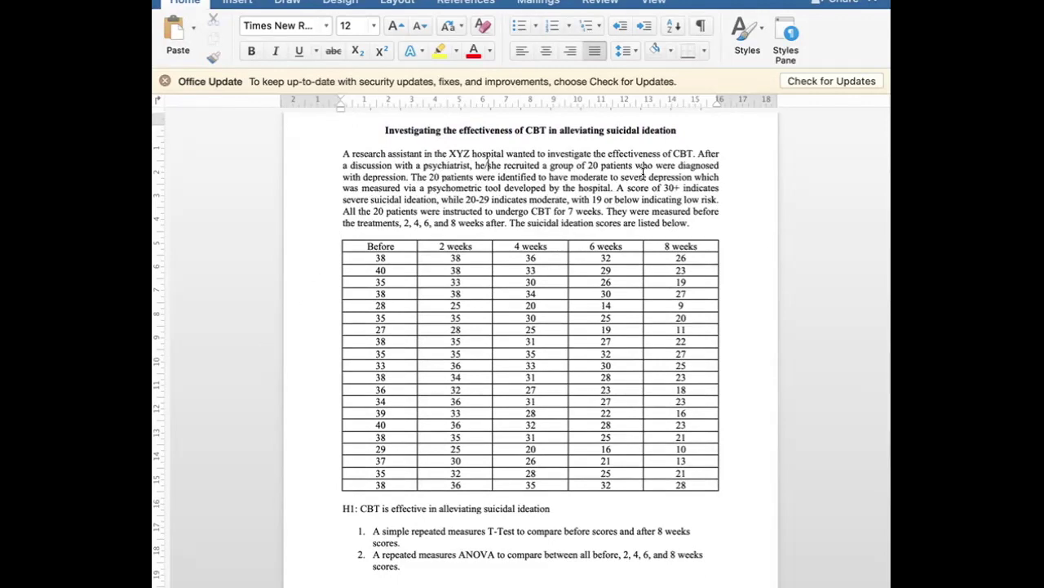
pyautogui.click(810, 257)
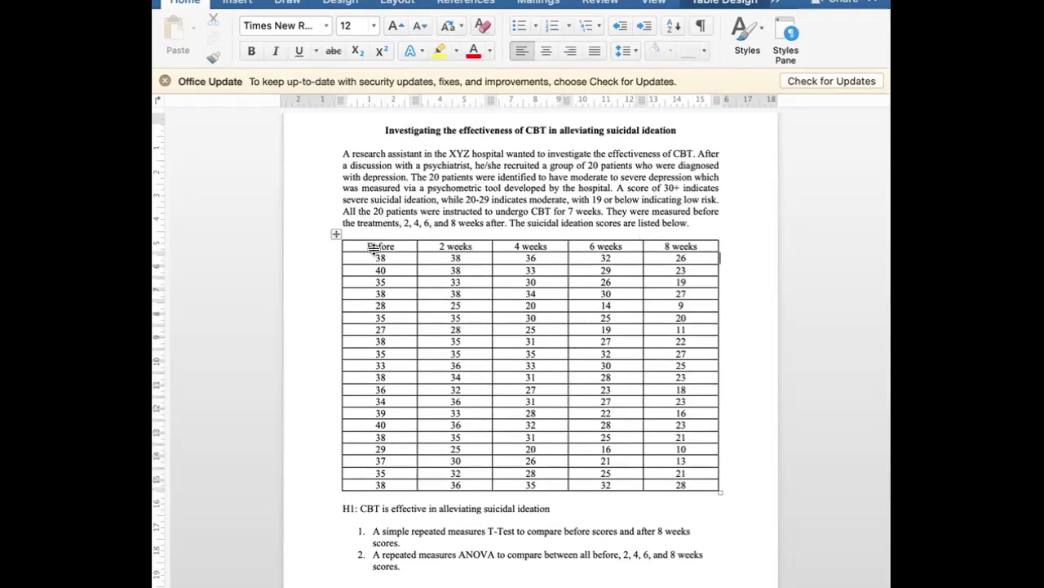
# Examine the score table's header row and each column: Before, 2 weeks, 4 weeks, 6 weeks and 8 weeks
pyautogui.moveTo(364, 245); pyautogui.dragTo(657, 236)
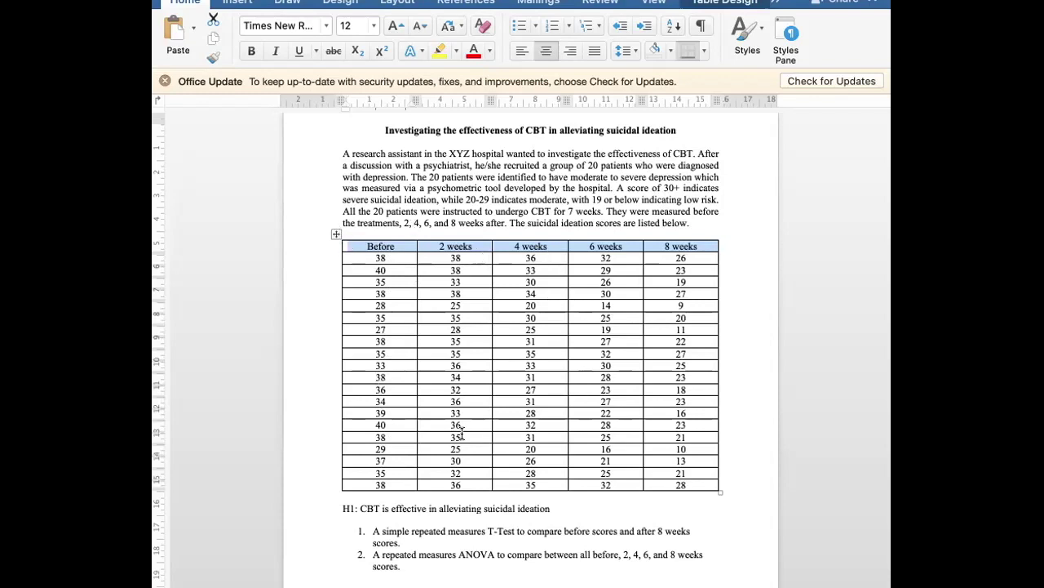
pyautogui.click(707, 220)
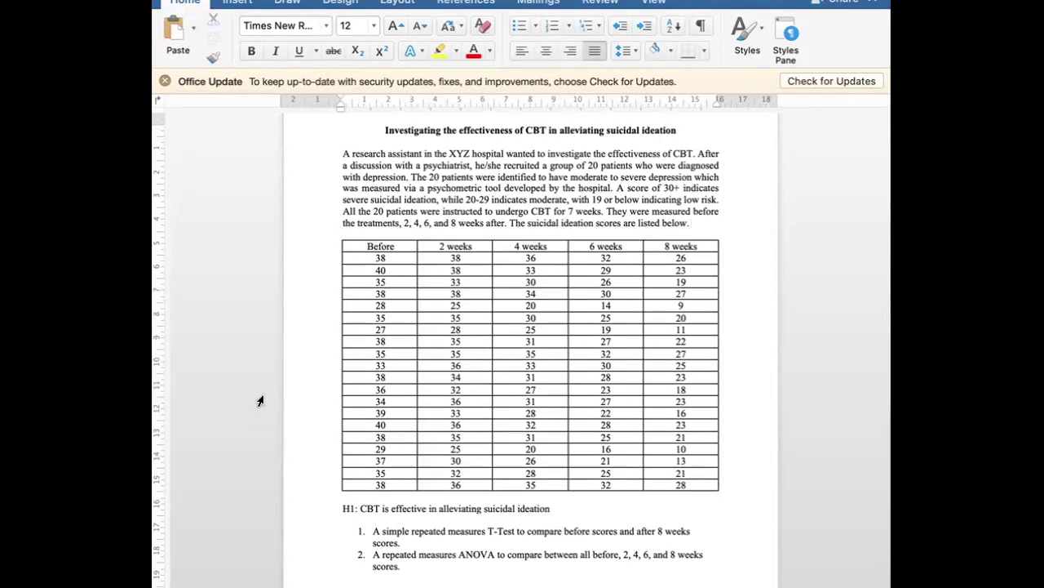
pyautogui.moveTo(359, 247); pyautogui.dragTo(372, 480)
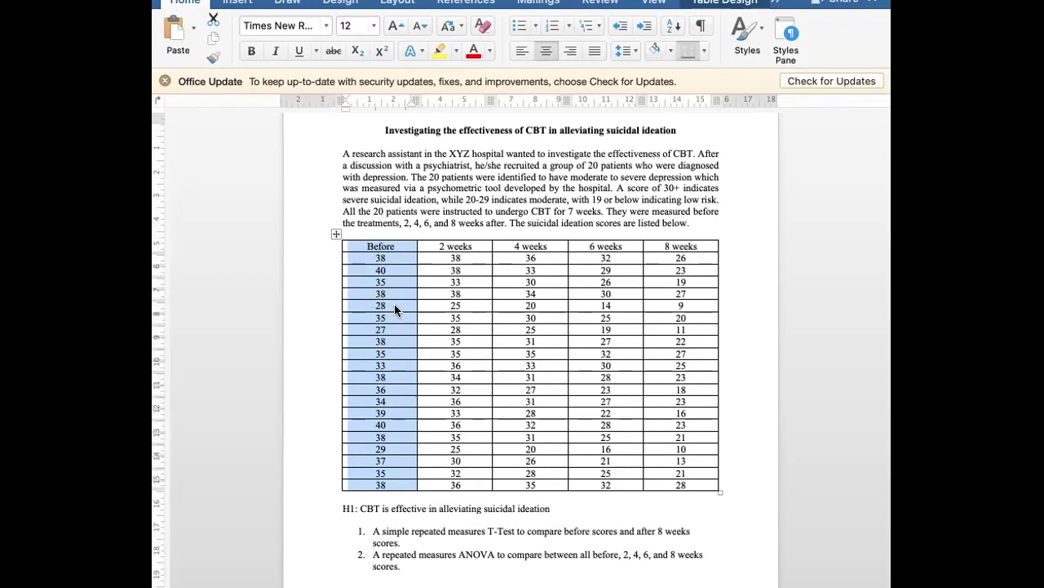
pyautogui.moveTo(433, 246); pyautogui.dragTo(438, 485)
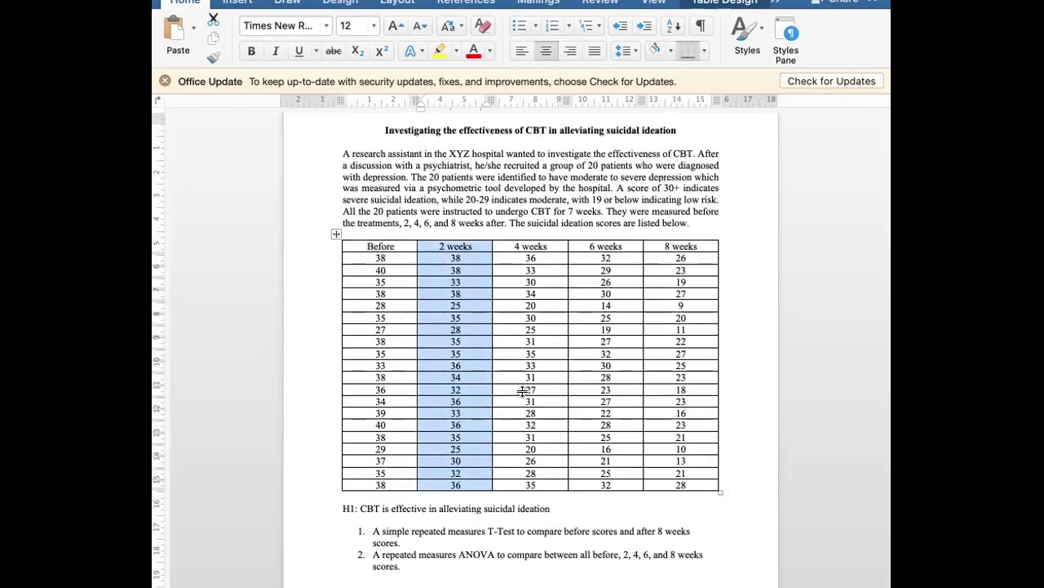
pyautogui.moveTo(516, 248); pyautogui.dragTo(523, 481)
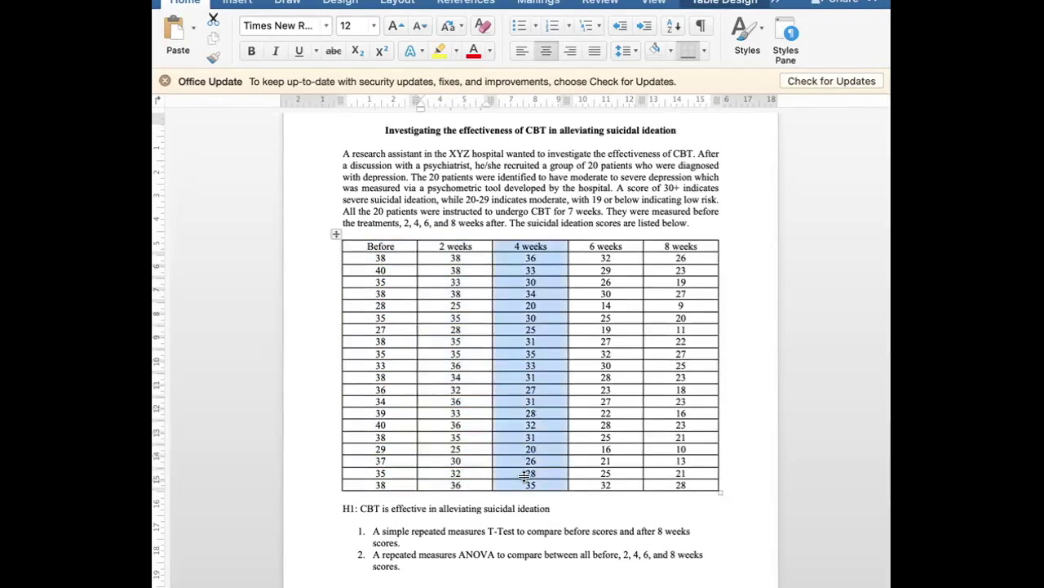
pyautogui.moveTo(595, 247); pyautogui.dragTo(603, 477)
pyautogui.moveTo(667, 248); pyautogui.dragTo(677, 477)
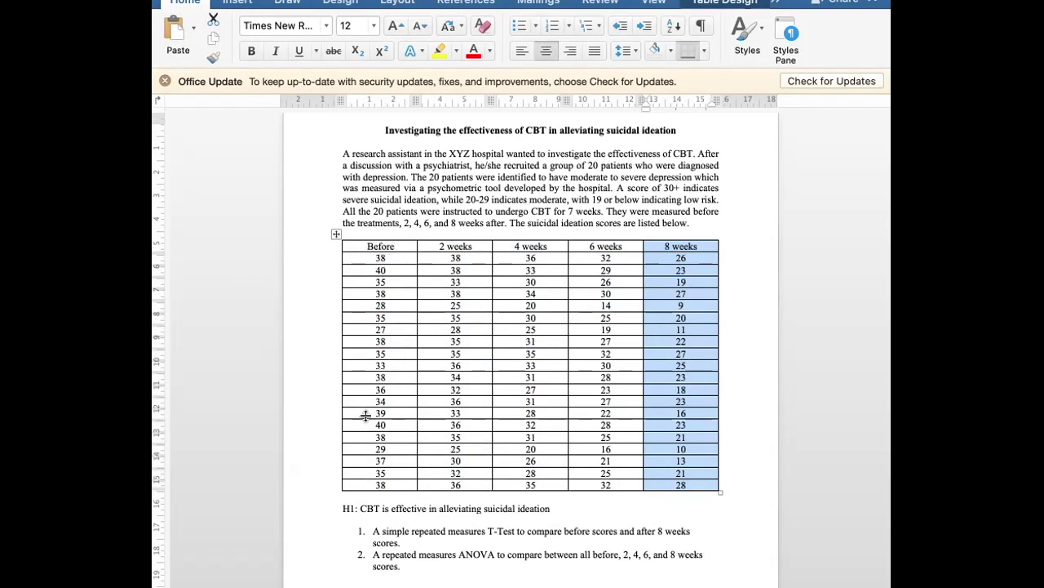
pyautogui.click(726, 424)
# Review the two planned analyses below the hypothesis, the repeated measures T-Test and the repeated measures ANOVA
pyautogui.scroll(-3, 726, 424)
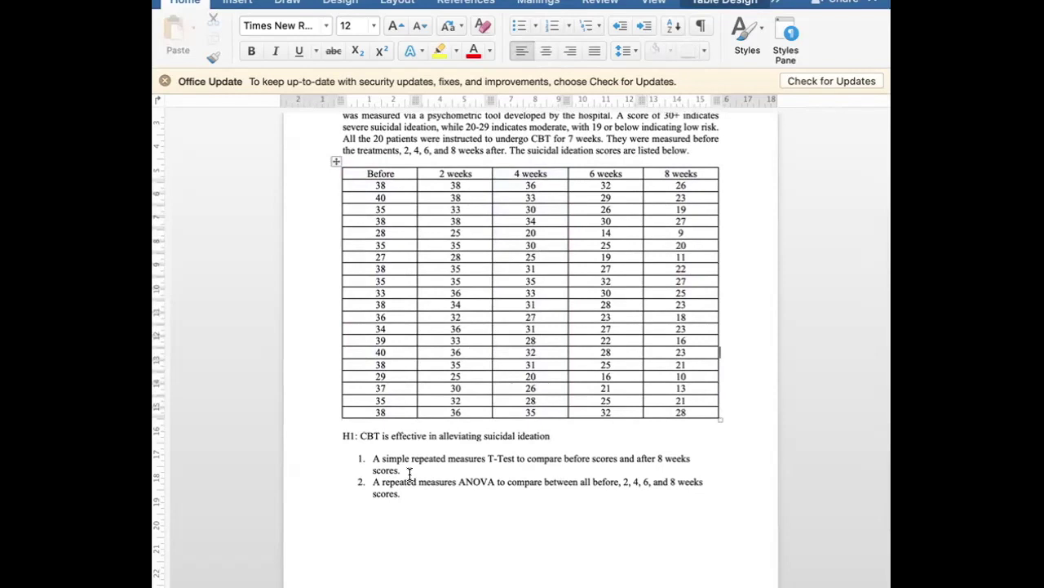
pyautogui.tripleClick(376, 459)
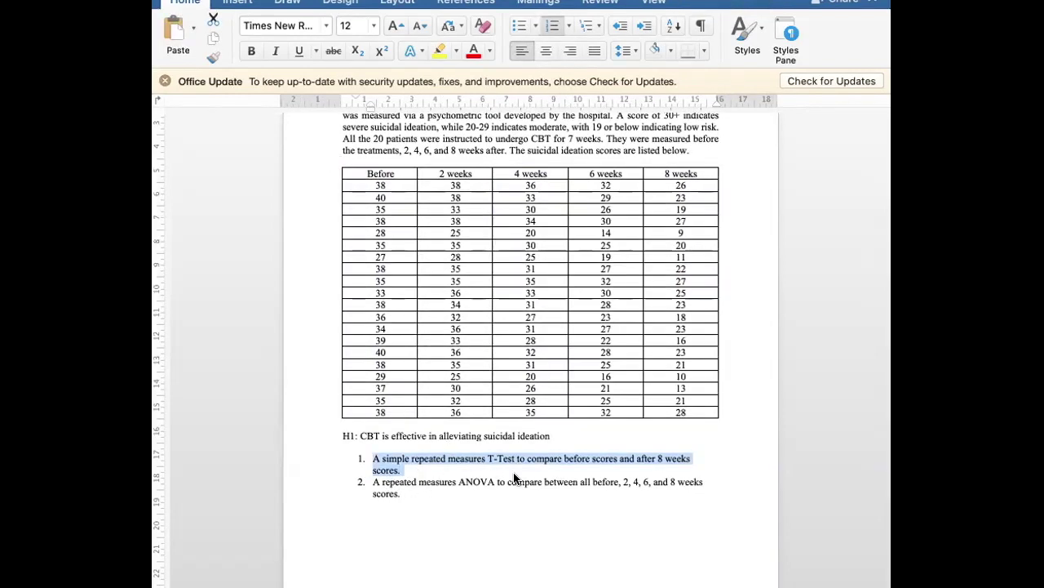
pyautogui.click(417, 467)
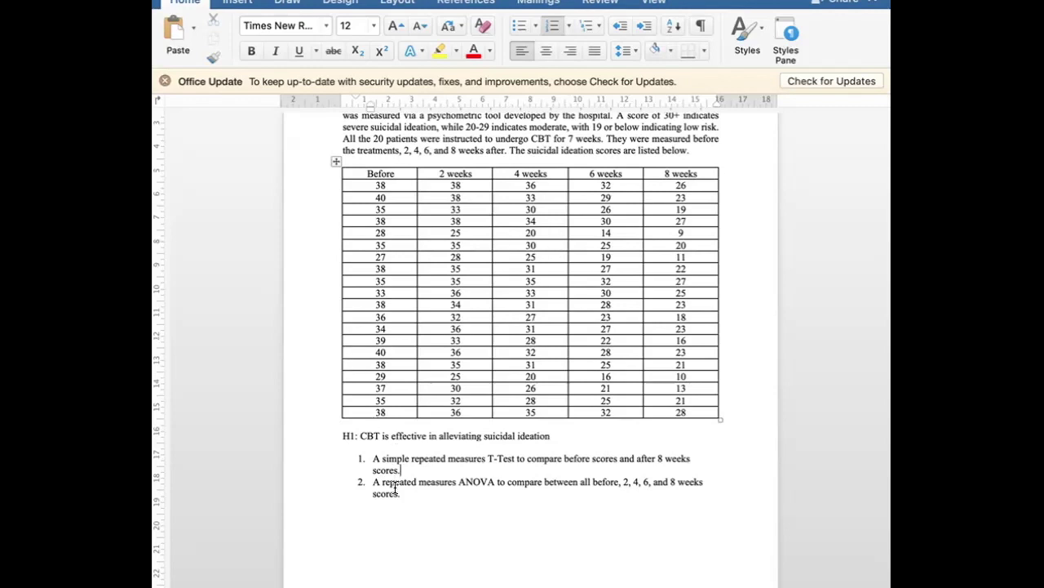
pyautogui.moveTo(402, 493); pyautogui.dragTo(365, 478)
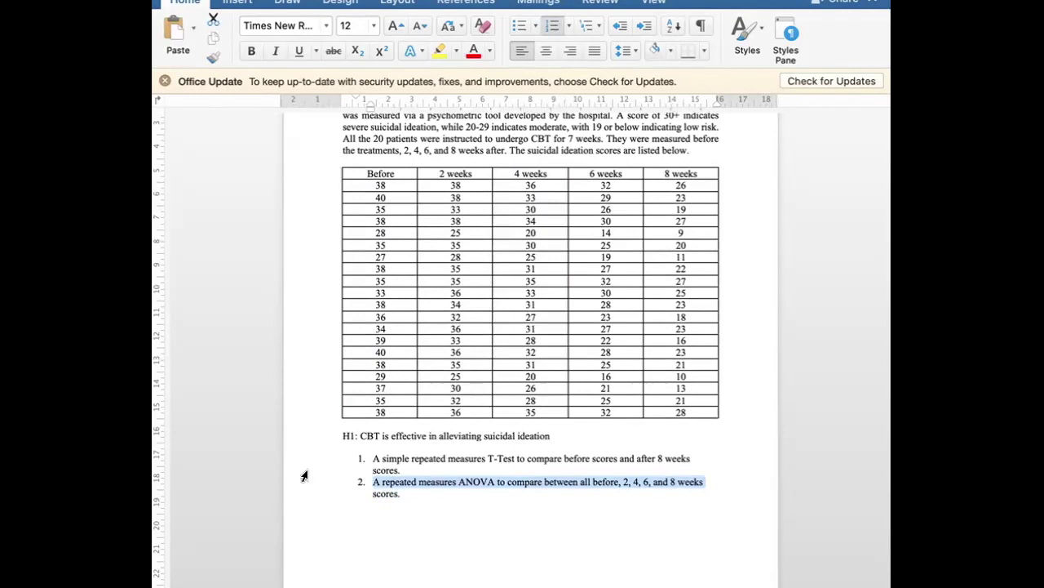
pyautogui.click(427, 482)
# Switch to jamovi and paste the suicidal ideation scores into the empty data sheet, starting at the first row of column A
pyautogui.scroll(3, 428, 482)
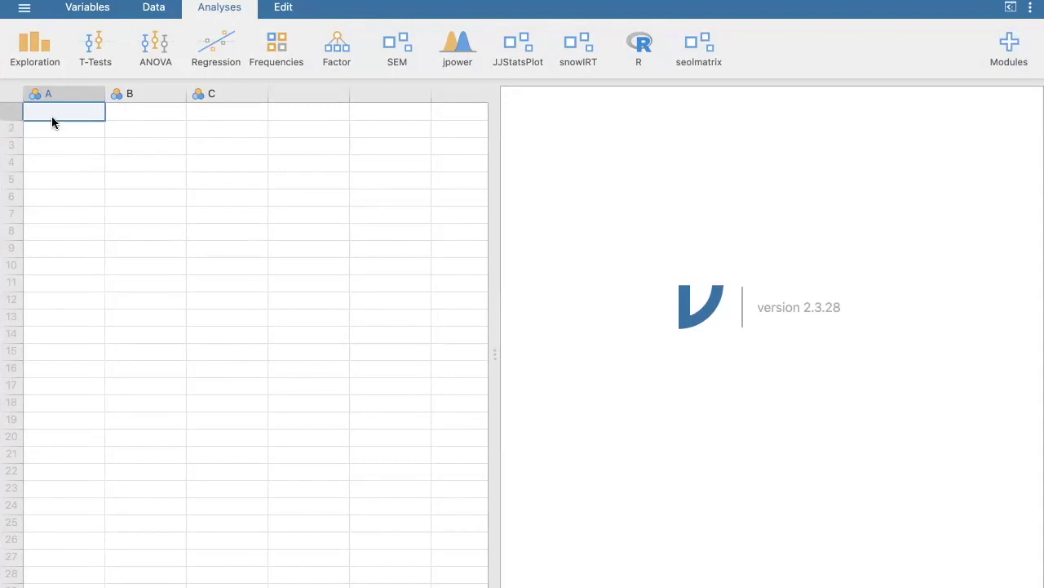
pyautogui.press('super+v')
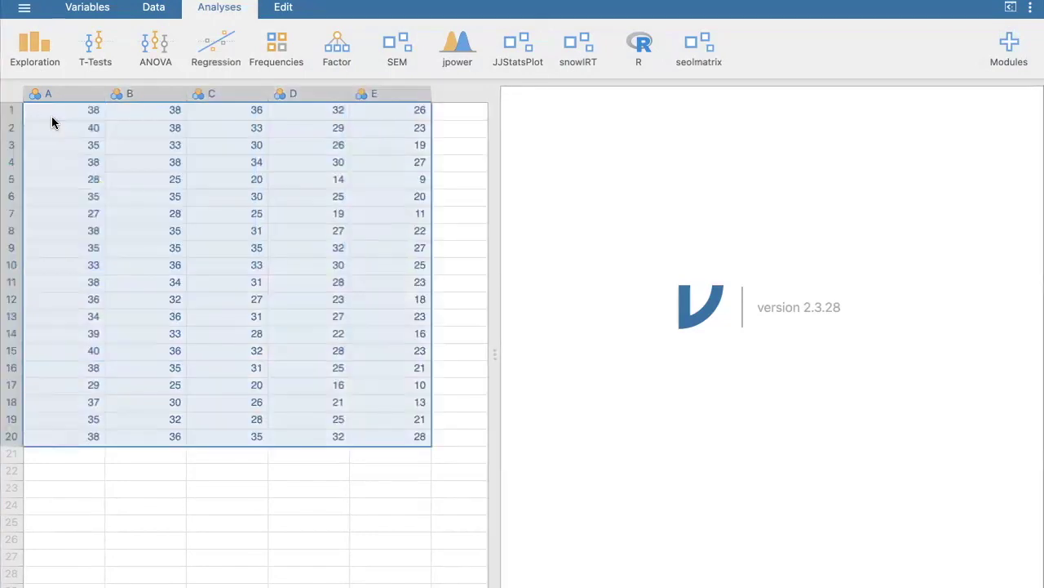
pyautogui.click(378, 508)
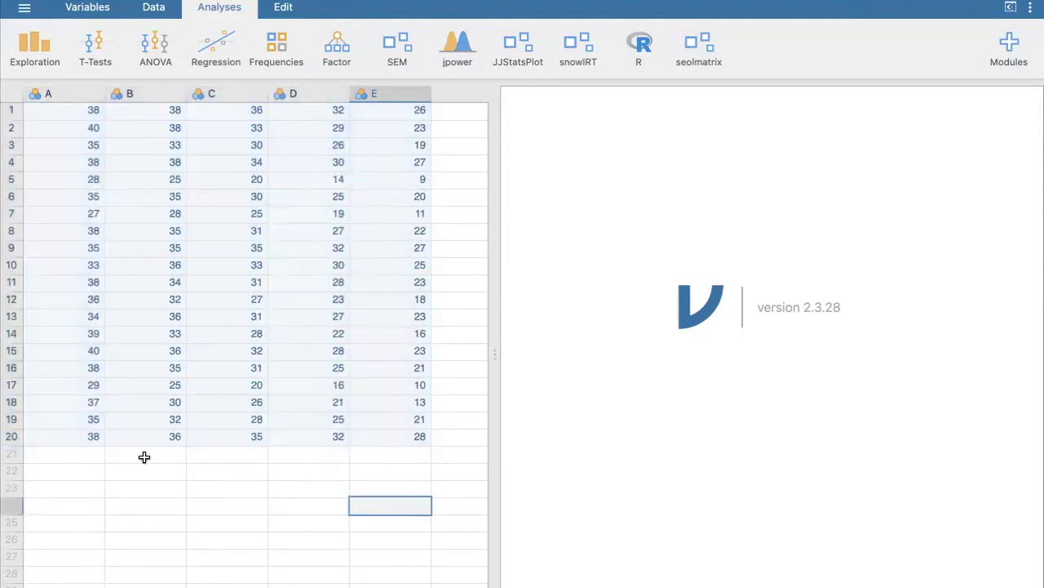
# Rename variable A to "Before the treatments" and set its measure type to Continuous
pyautogui.doubleClick(55, 95)
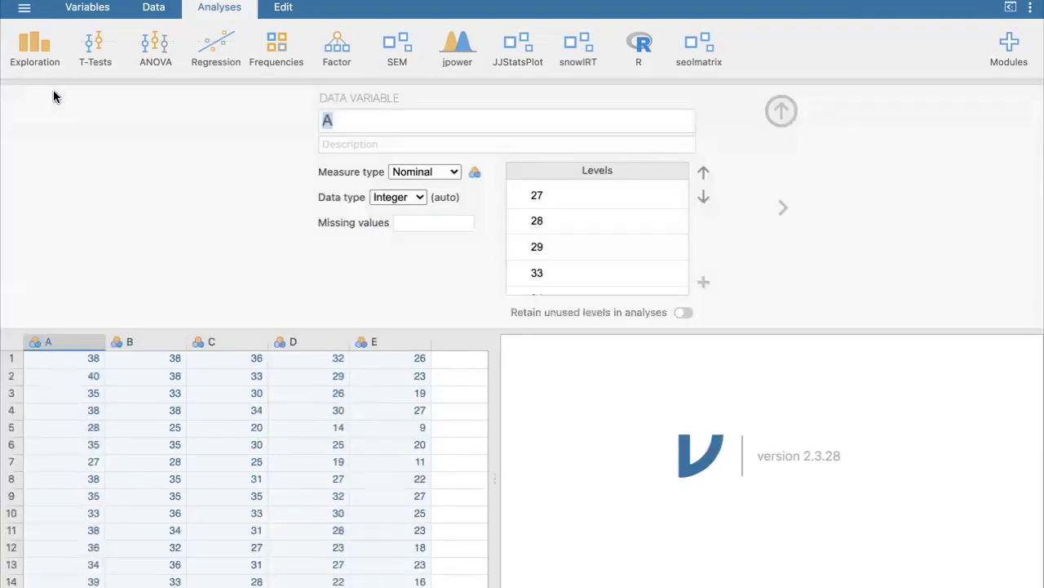
pyautogui.click(333, 117)
pyautogui.write('Before the ')
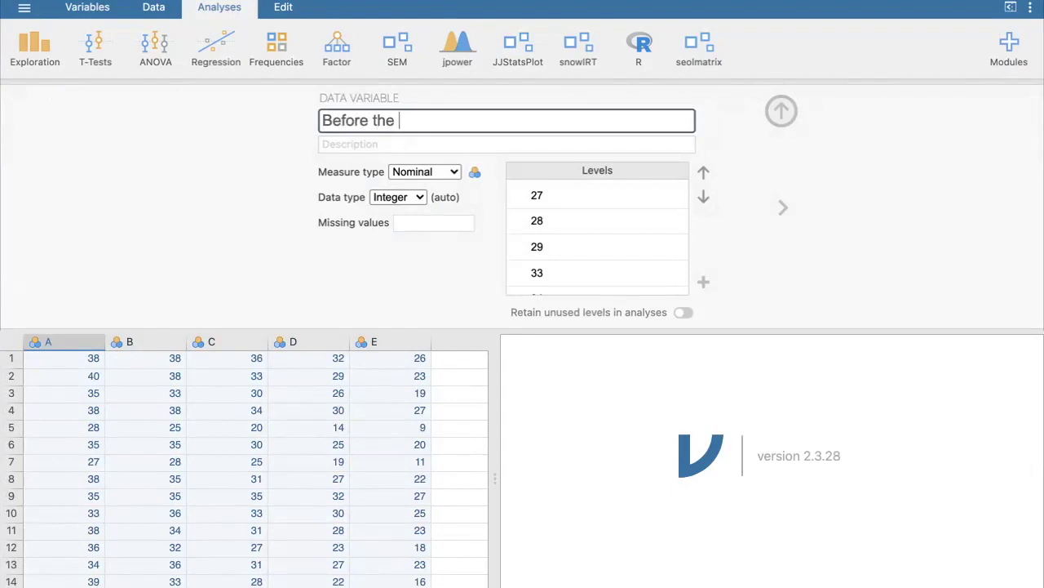
pyautogui.write('treatments')
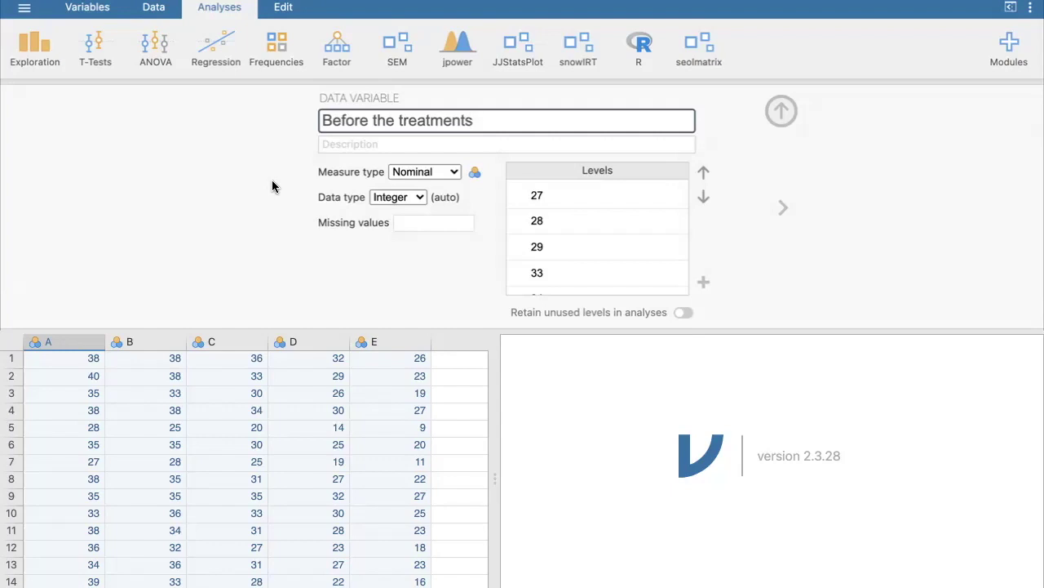
pyautogui.click(454, 174)
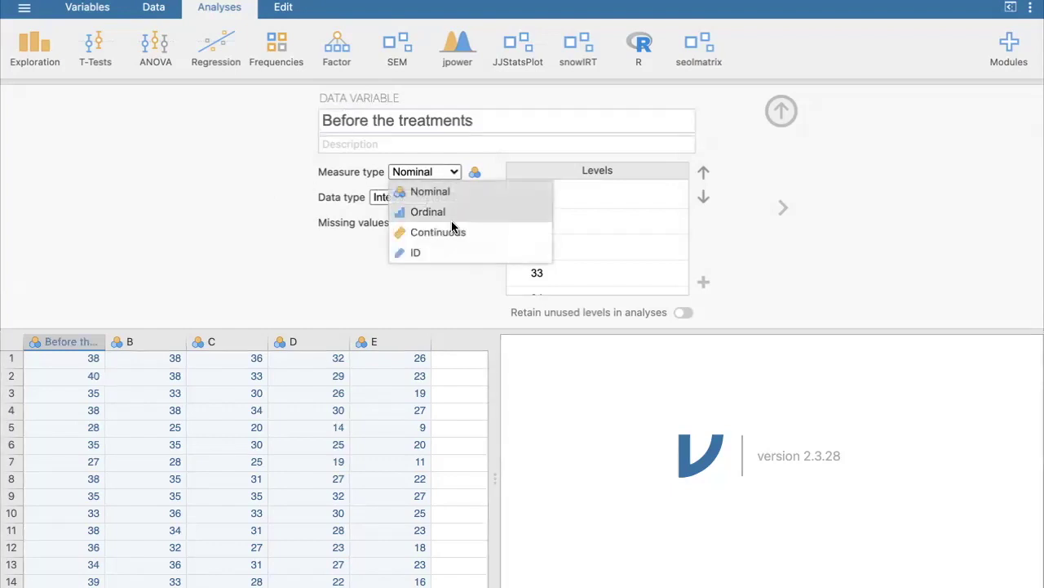
pyautogui.click(457, 234)
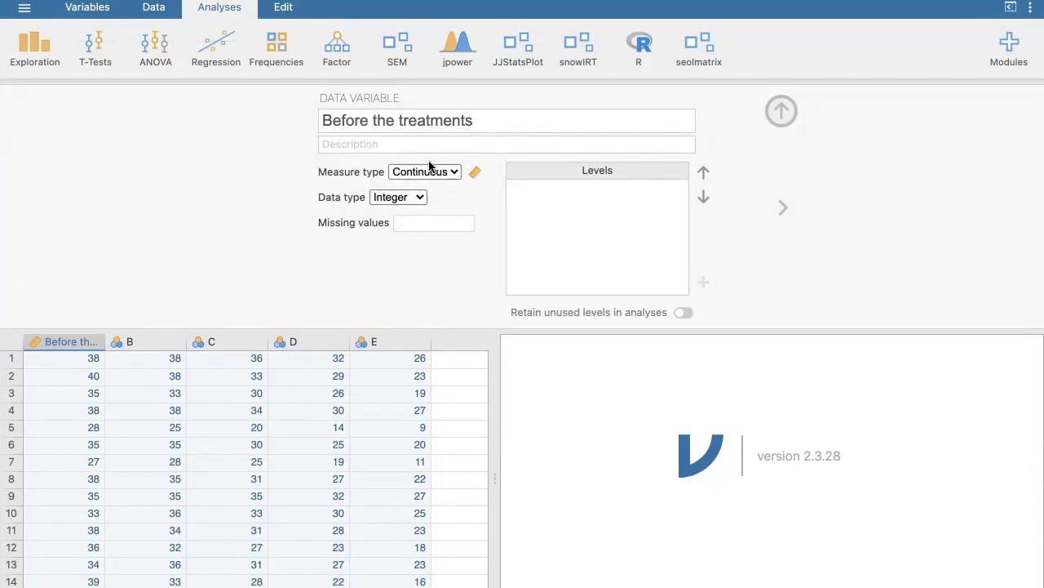
# Rename variable B to "2 weeks after the treatment" and set its measure type to Continuous
pyautogui.click(135, 342)
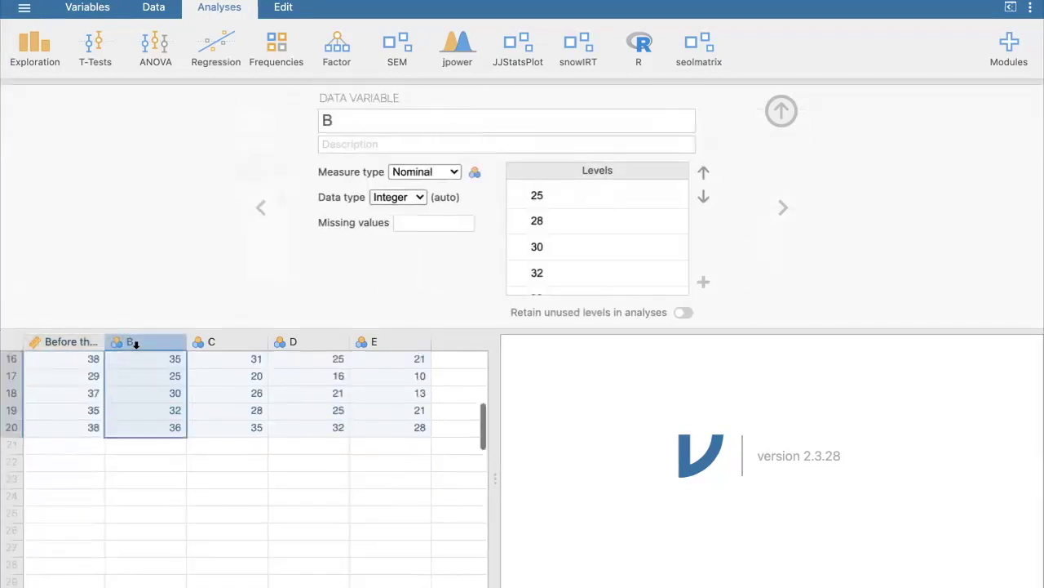
pyautogui.click(343, 127)
pyautogui.press('BackSpace')
pyautogui.write('2 we')
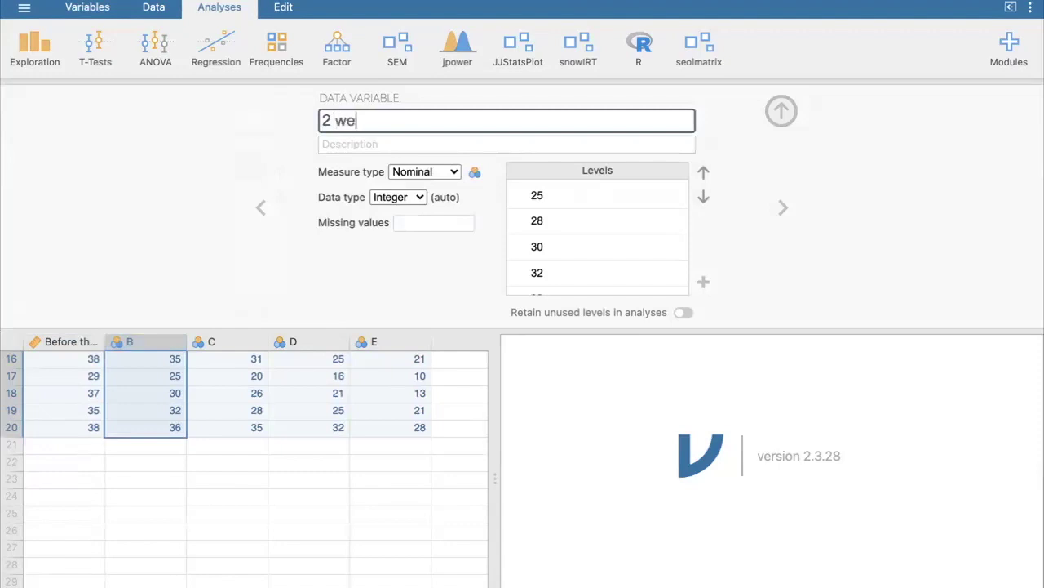
pyautogui.write('eks after the treatment')
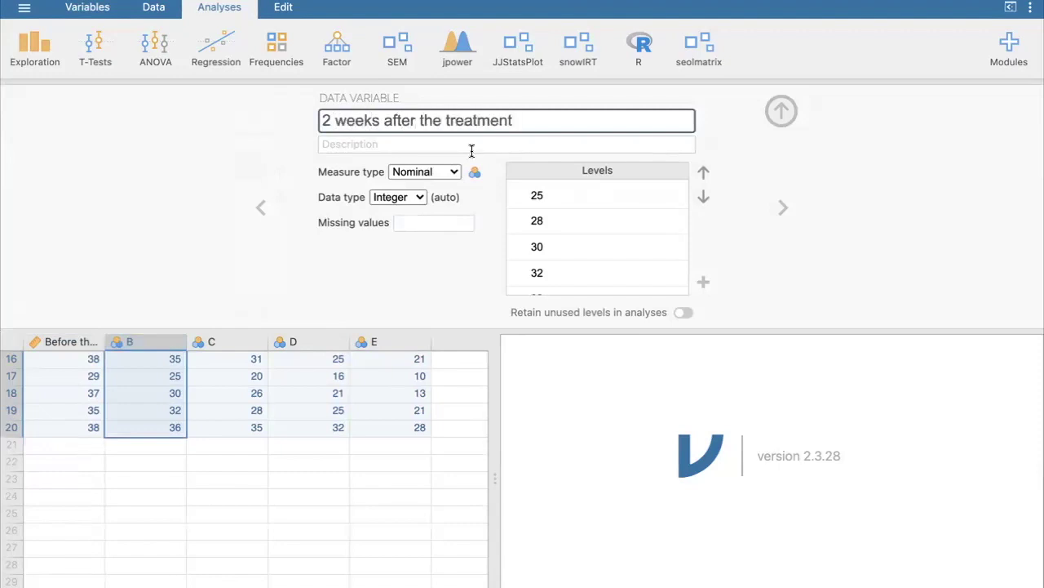
pyautogui.click(455, 171)
pyautogui.click(451, 232)
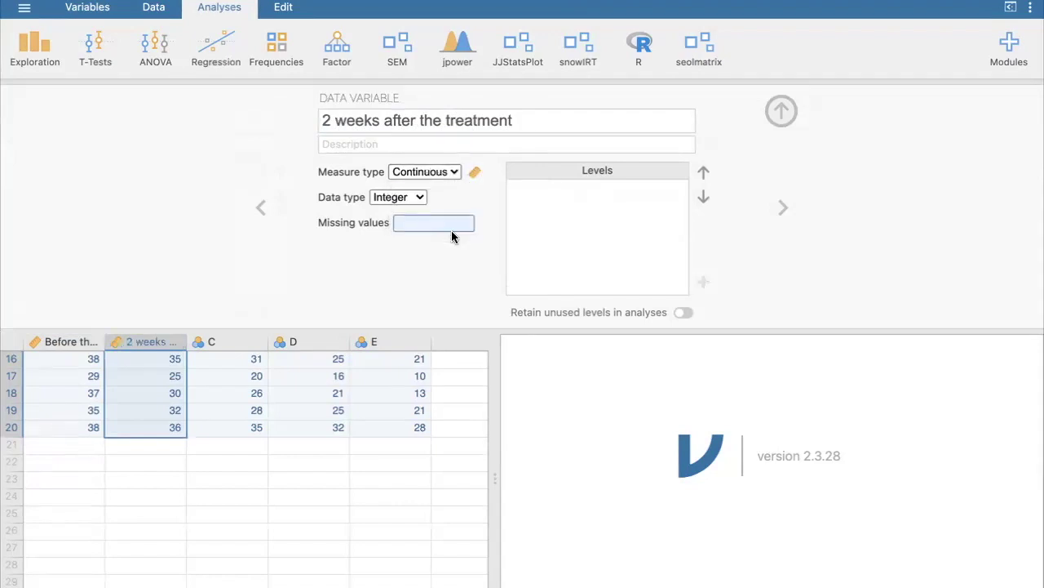
# Rename variable C to "4 weeks after the treatment" and set its measure type to Continuous
pyautogui.keyDown('shift'); pyautogui.click(307, 341); pyautogui.keyUp('shift')
pyautogui.scroll(5, 273, 413)
pyautogui.click(155, 409)
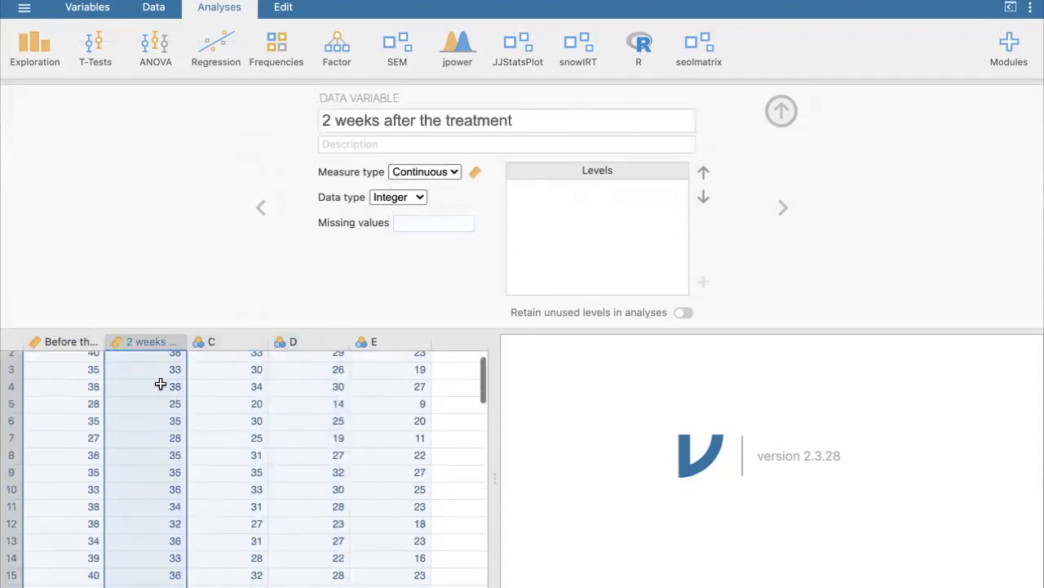
pyautogui.click(214, 342)
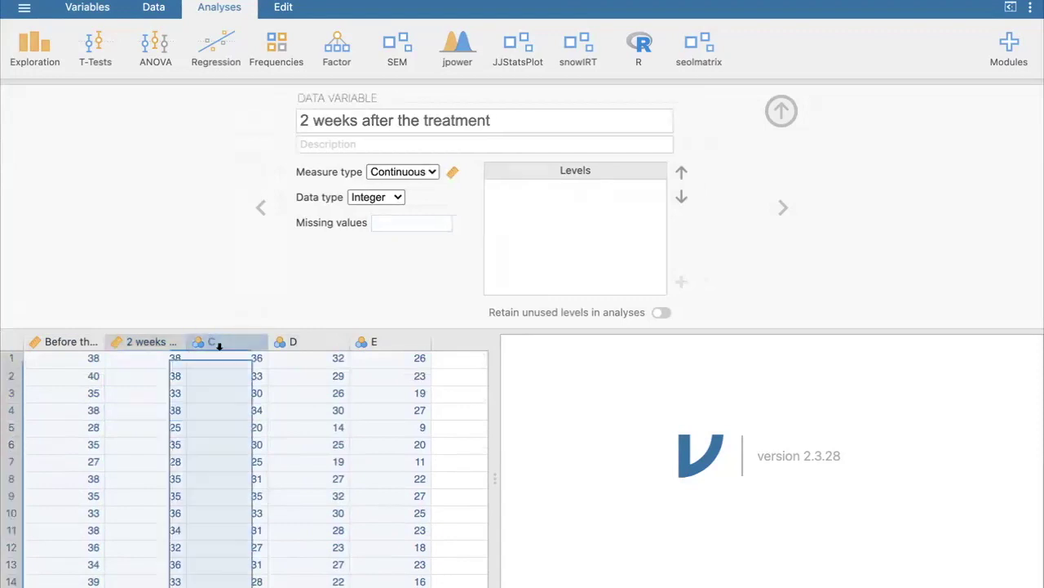
pyautogui.doubleClick(334, 117)
pyautogui.write('4 weeks after the treatment')
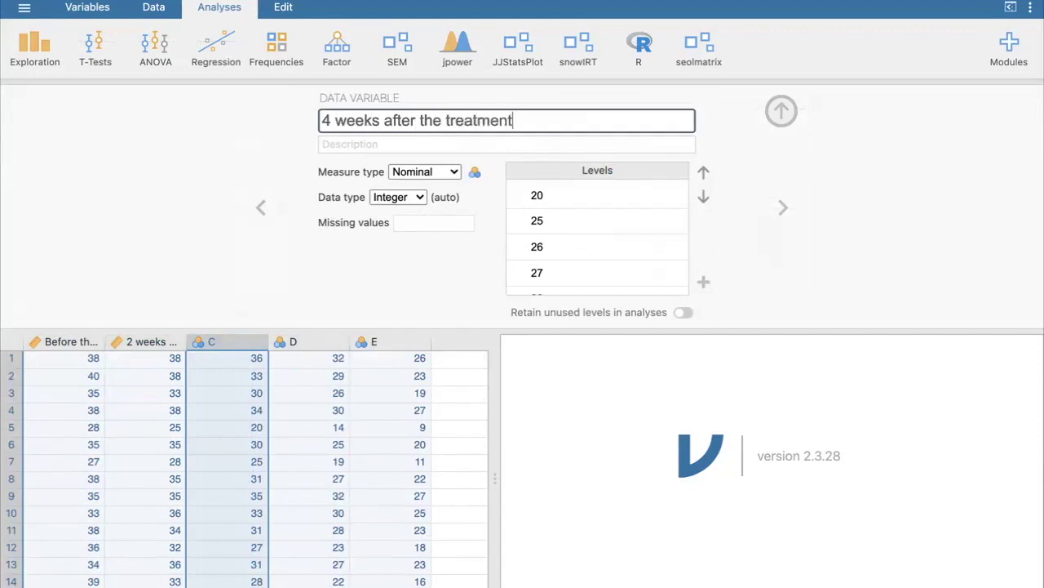
pyautogui.click(432, 170)
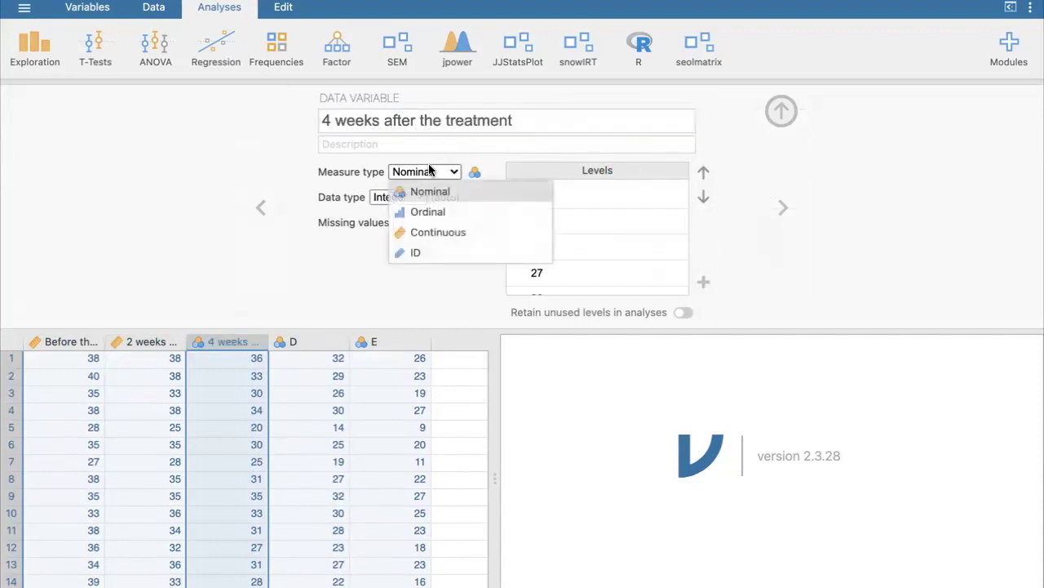
pyautogui.click(427, 232)
# Rename variable D to "6 weeks after the treatment" and set its measure type to Continuous
pyautogui.click(301, 346)
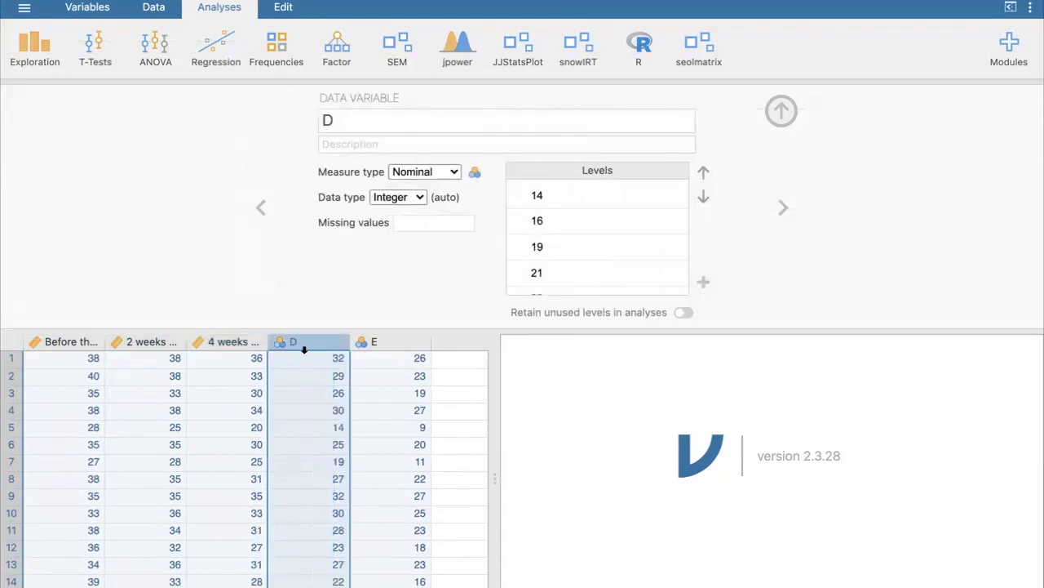
pyautogui.click(341, 121)
pyautogui.write('6 weeks after the treatment')
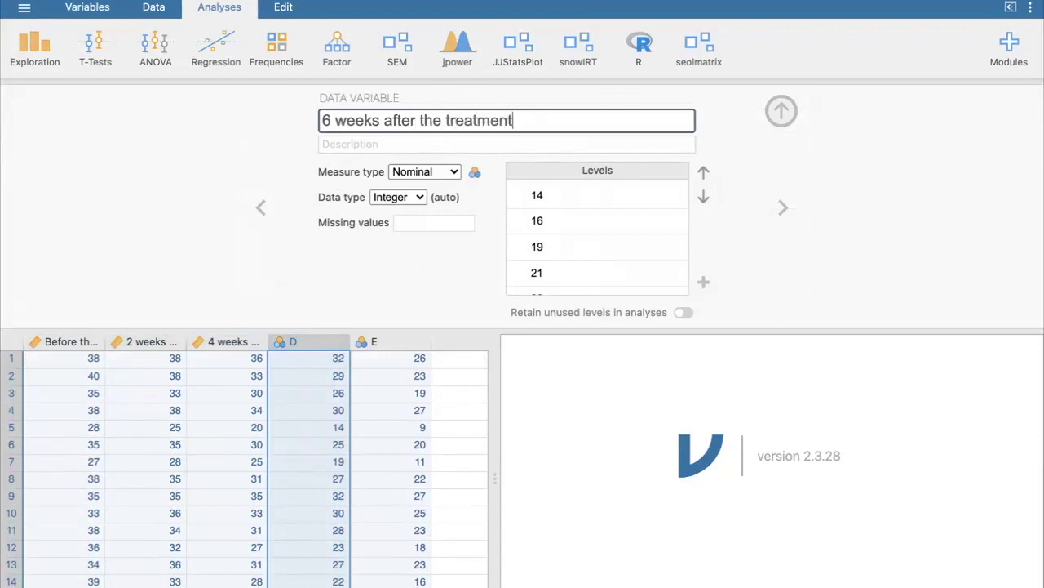
pyautogui.click(436, 172)
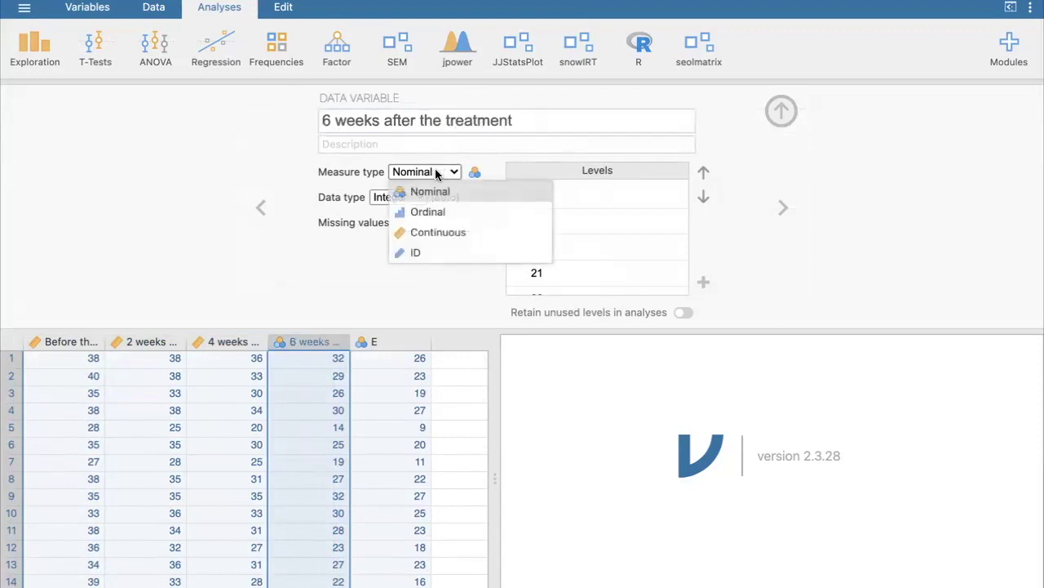
pyautogui.click(429, 233)
# Rename variable E to "8 weeks after the treatment", set its measure type to Continuous, and close the variable editor
pyautogui.click(371, 342)
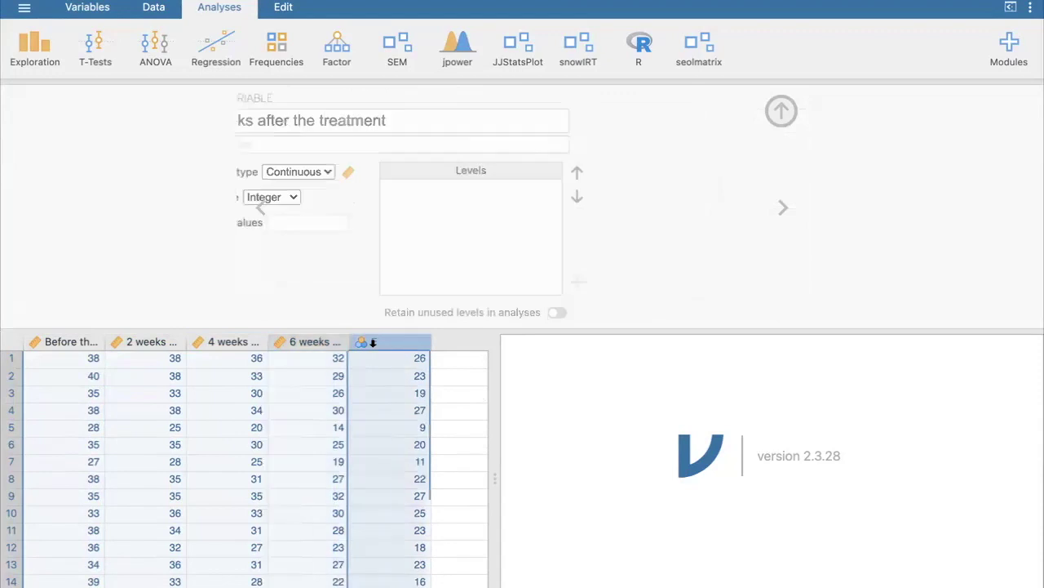
pyautogui.click(341, 118)
pyautogui.write('8 ')
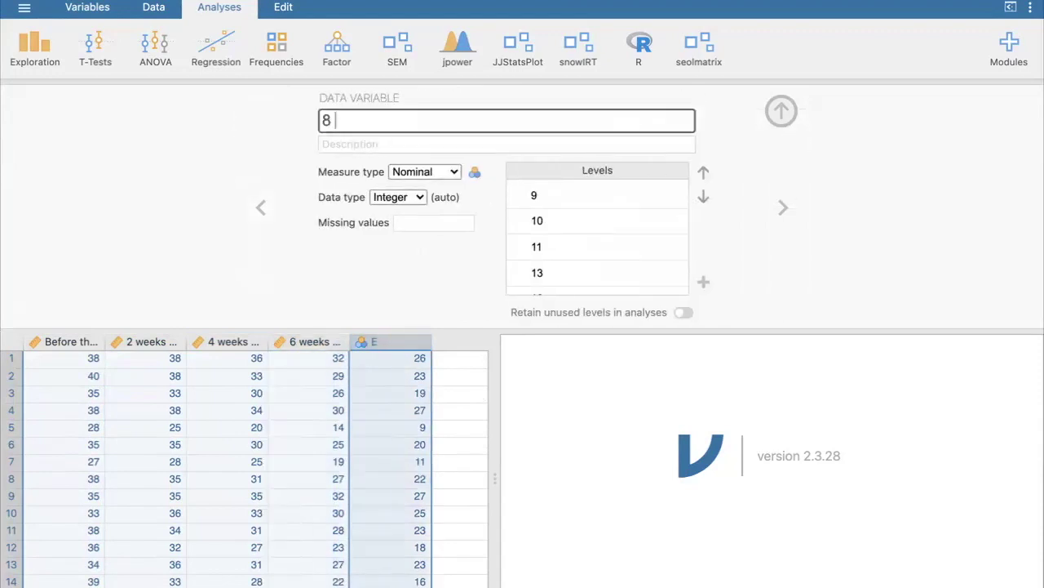
pyautogui.write('weeks after the treatment')
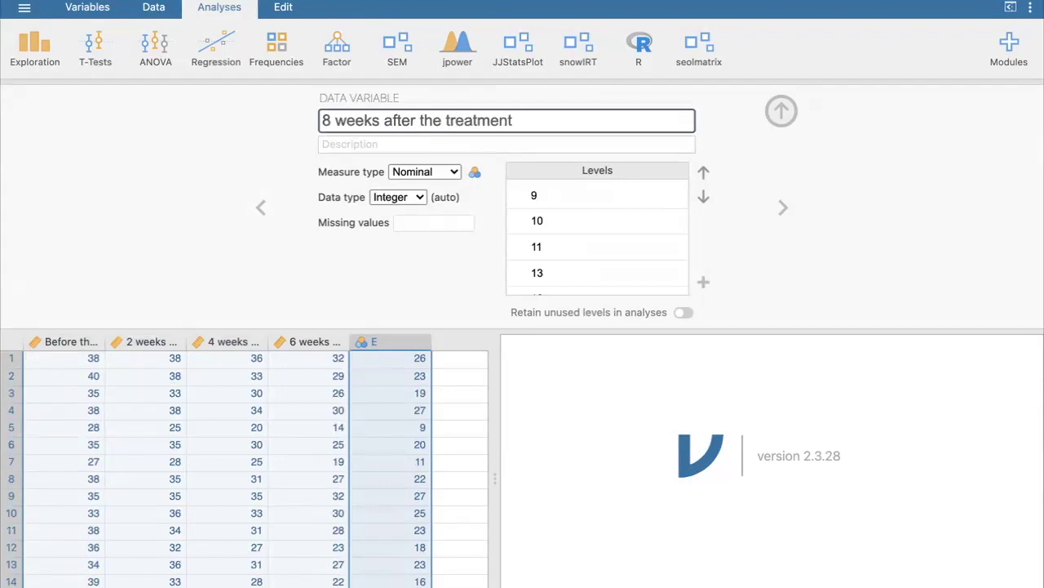
pyautogui.click(443, 172)
pyautogui.click(454, 232)
pyautogui.click(781, 111)
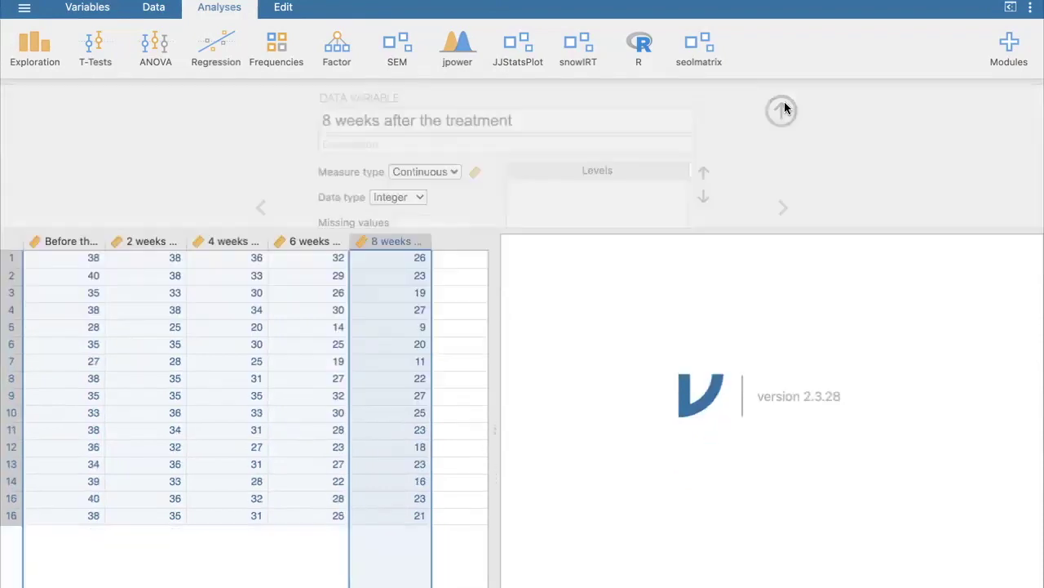
pyautogui.click(468, 292)
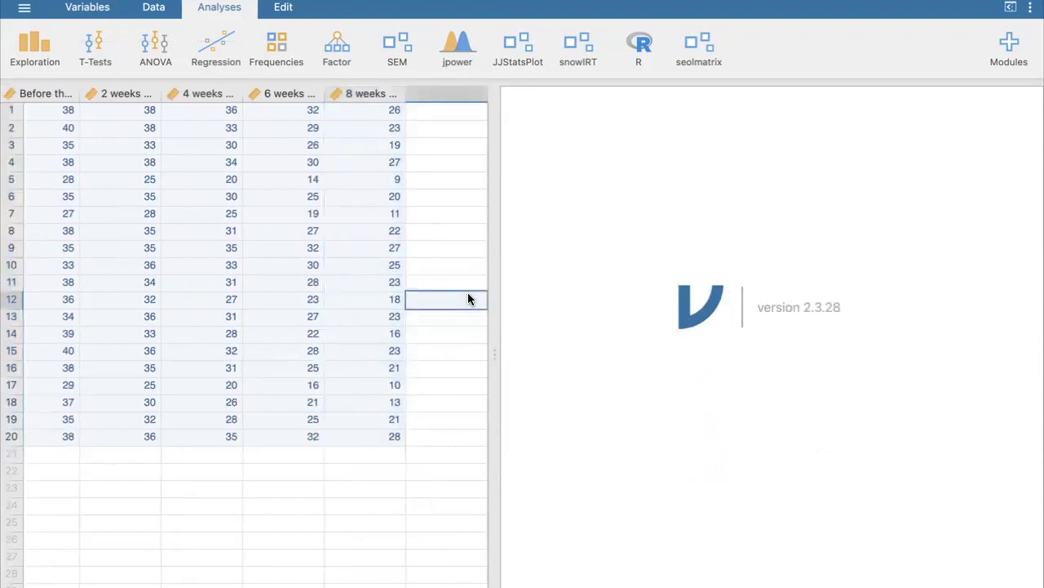
pyautogui.hscroll(-1, 117, 221)
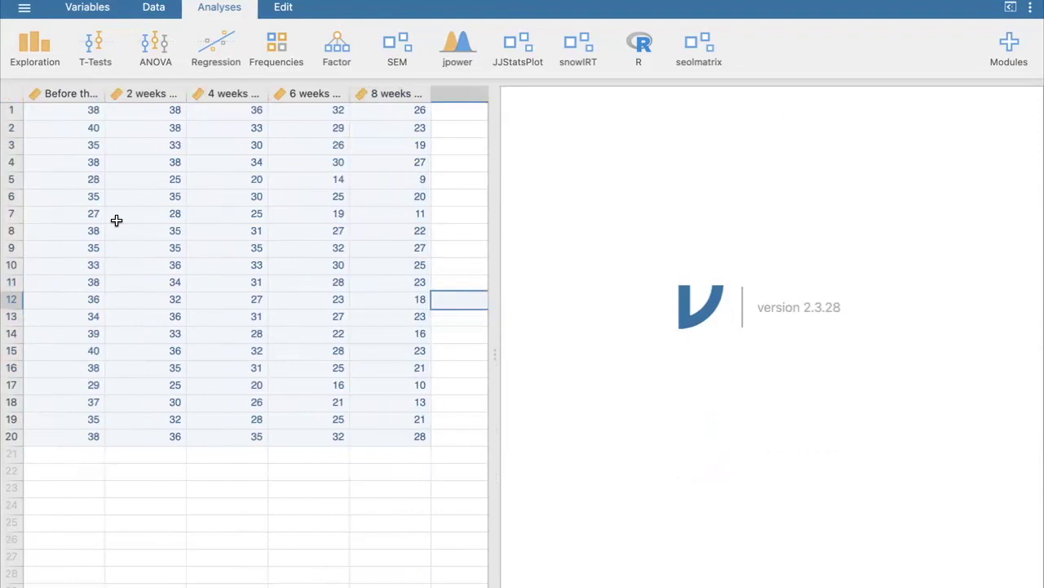
# Set up a Paired Samples T-Test pairing "Before the treatments" with "8 weeks after the treatment"
pyautogui.click(99, 51)
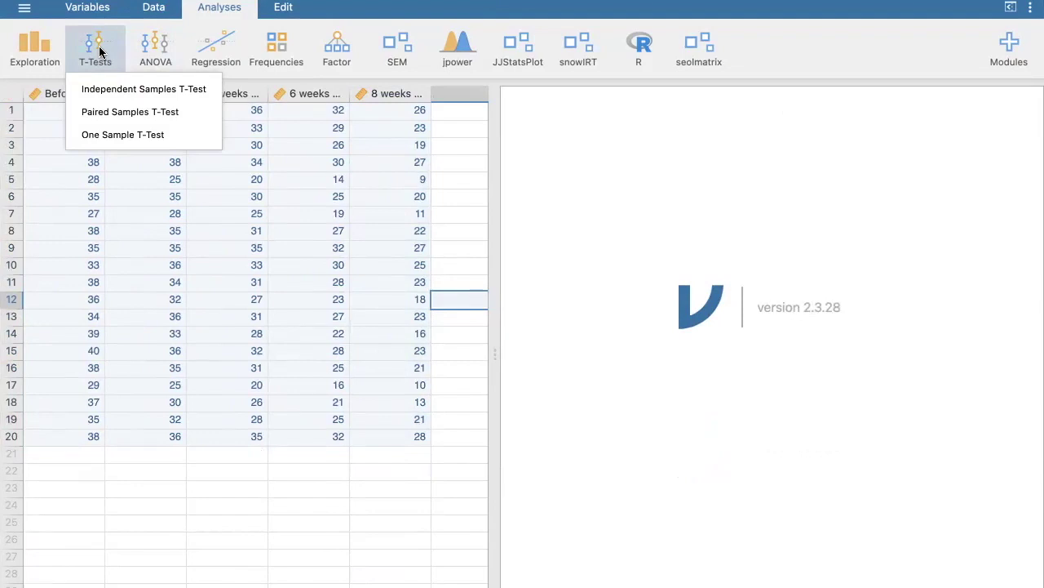
pyautogui.click(102, 112)
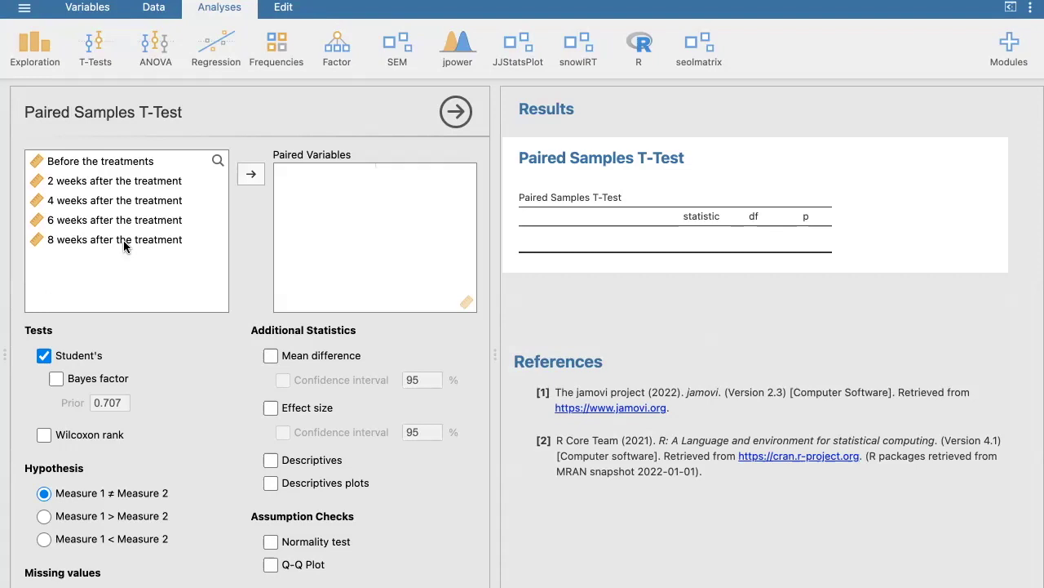
pyautogui.click(122, 165)
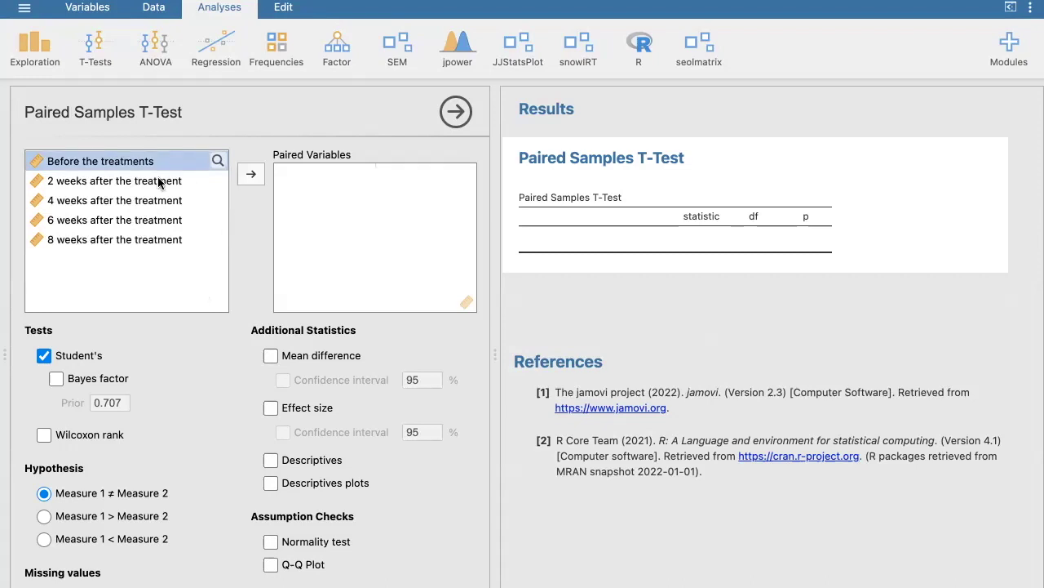
pyautogui.click(252, 176)
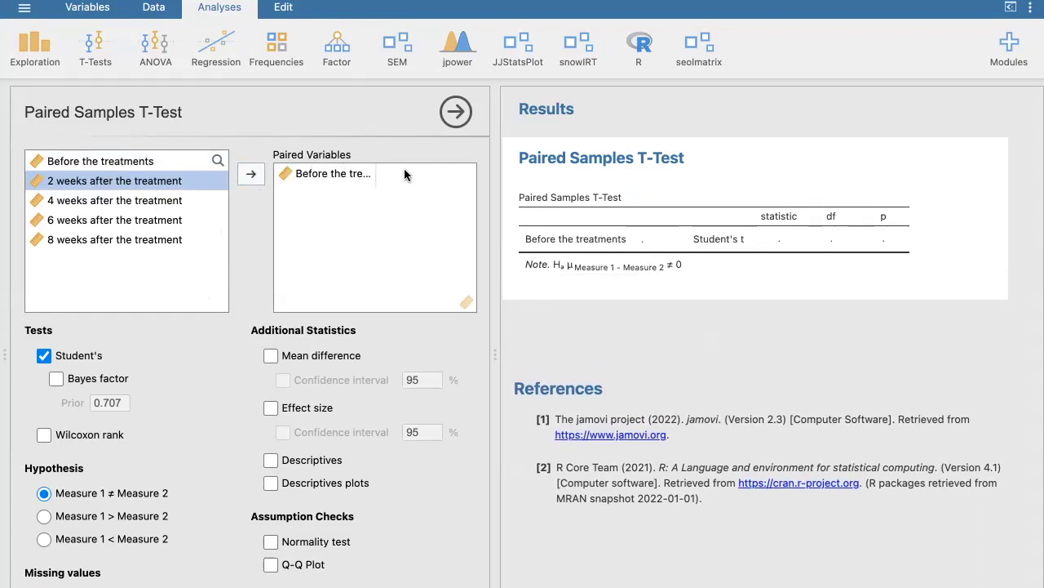
pyautogui.click(144, 245)
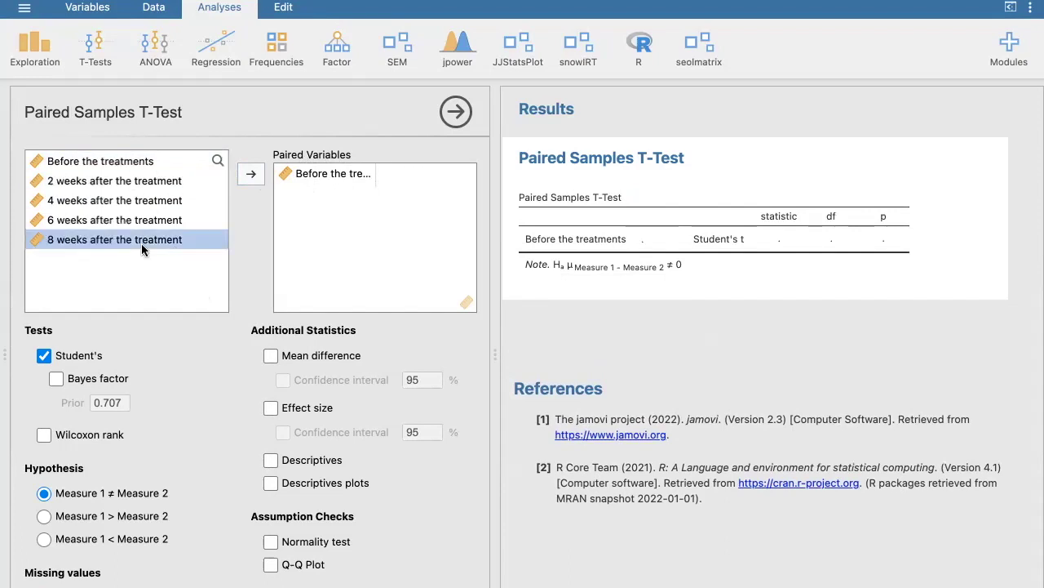
pyautogui.click(251, 176)
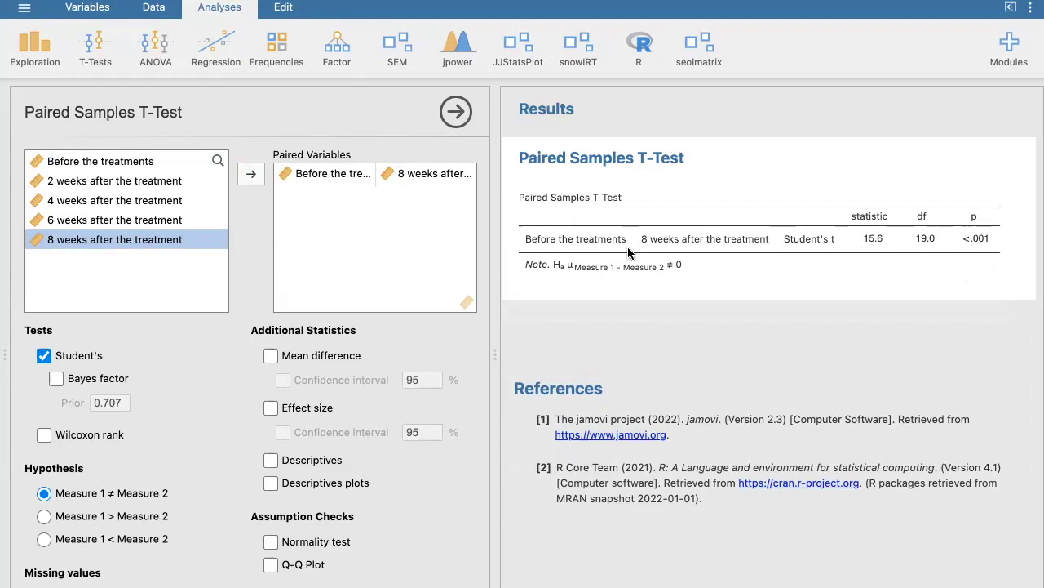
# Add descriptives and the mean difference to the paired samples T-Test results
pyautogui.scroll(-1, 254, 427)
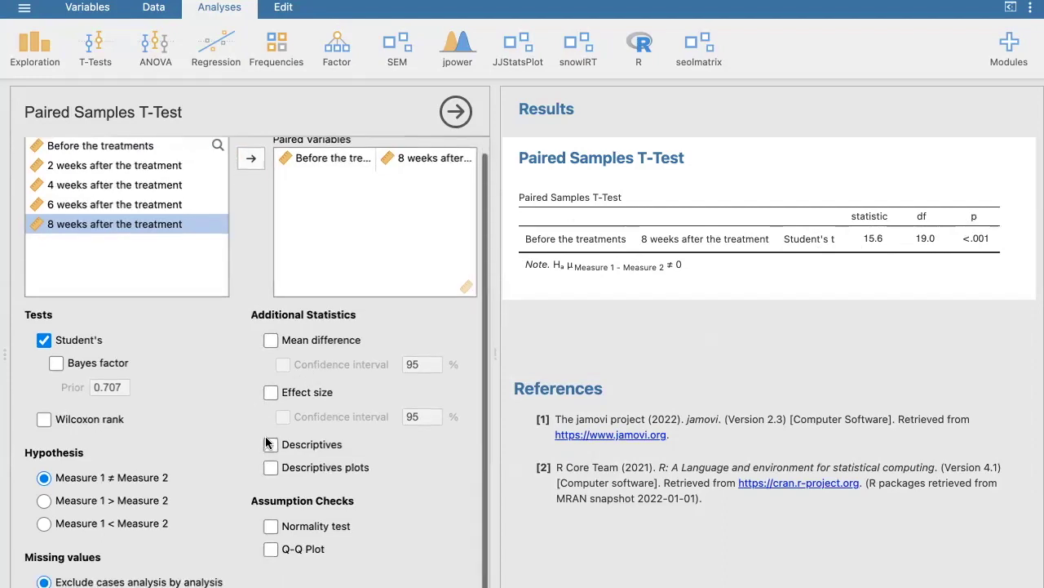
pyautogui.click(269, 447)
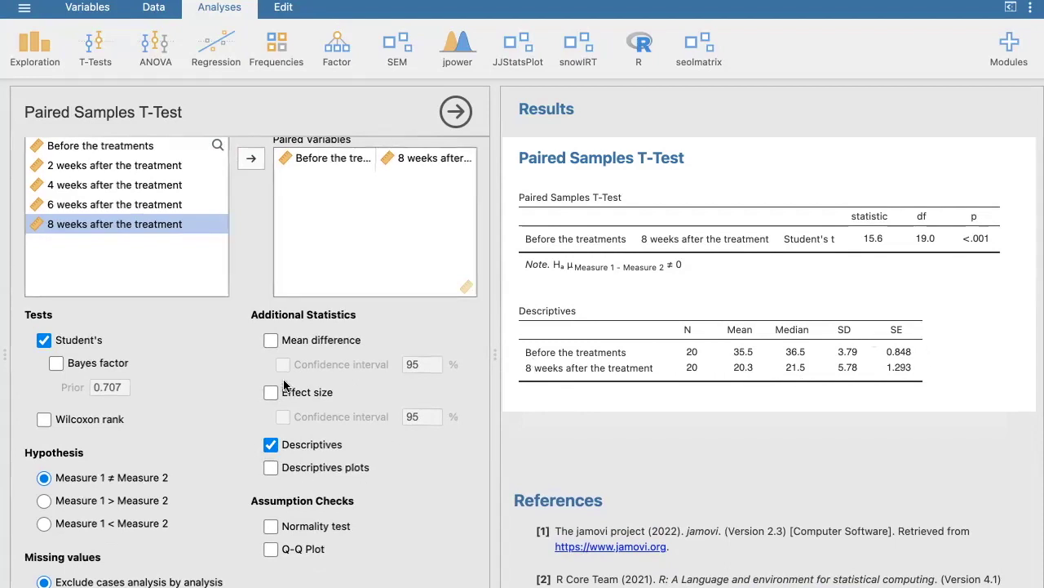
pyautogui.click(270, 340)
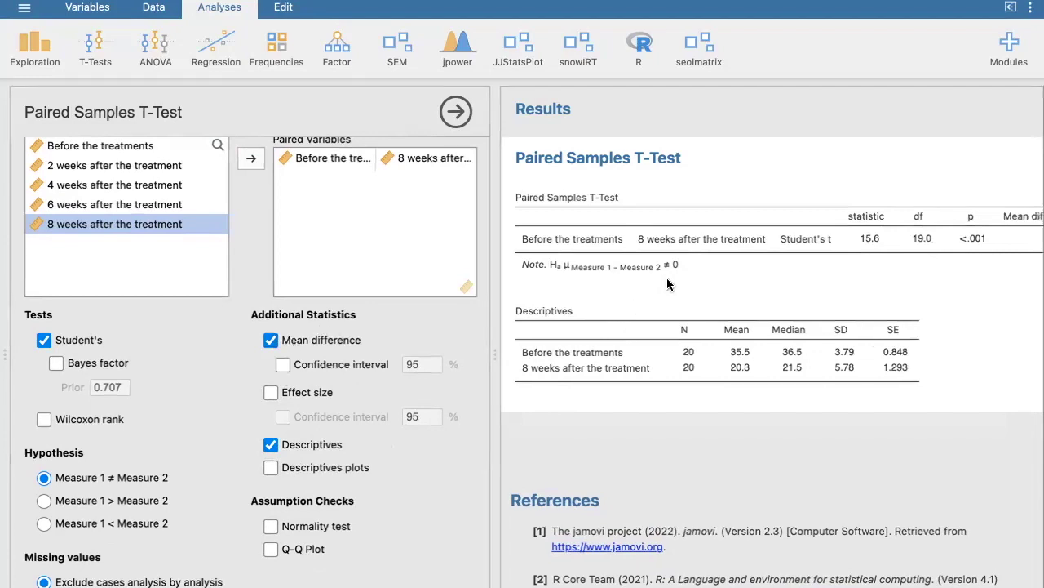
pyautogui.hscroll(5, 667, 284)
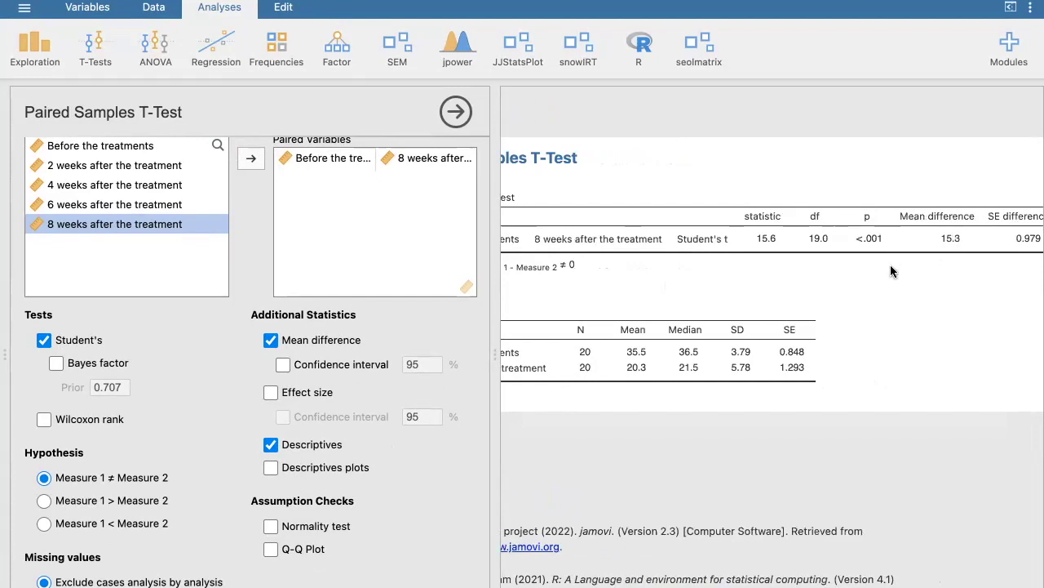
pyautogui.hscroll(-5, 890, 265)
# Add the normality test to the paired samples T-Test and review its results
pyautogui.scroll(-1, 412, 498)
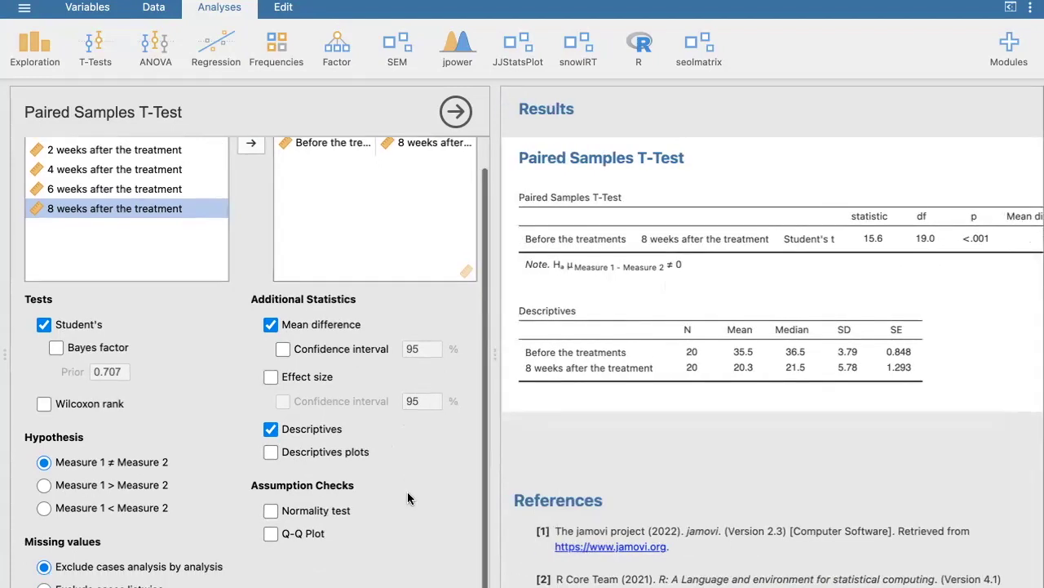
pyautogui.click(273, 511)
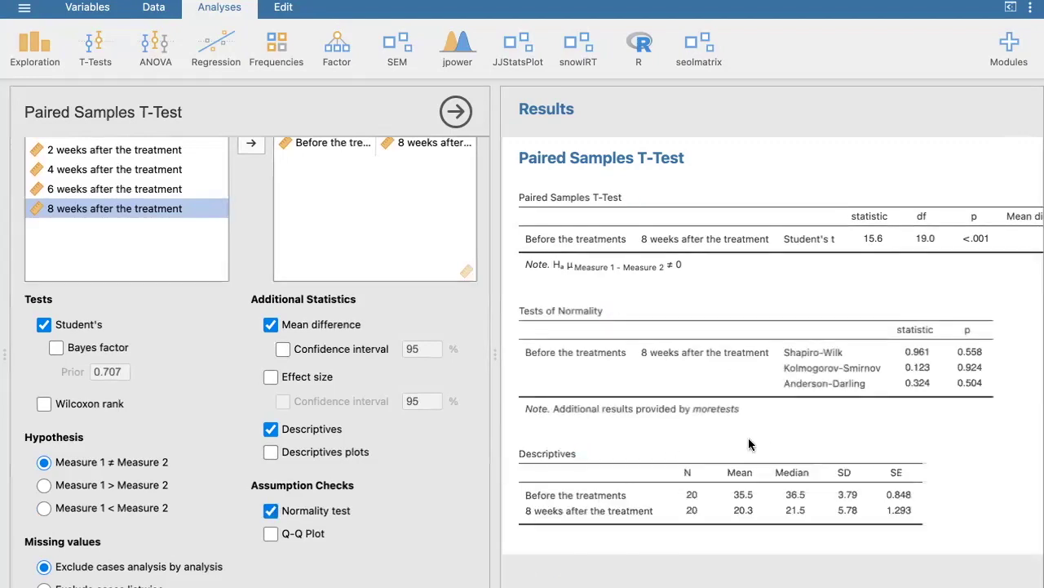
pyautogui.hscroll(2, 815, 367)
pyautogui.hscroll(2, 815, 364)
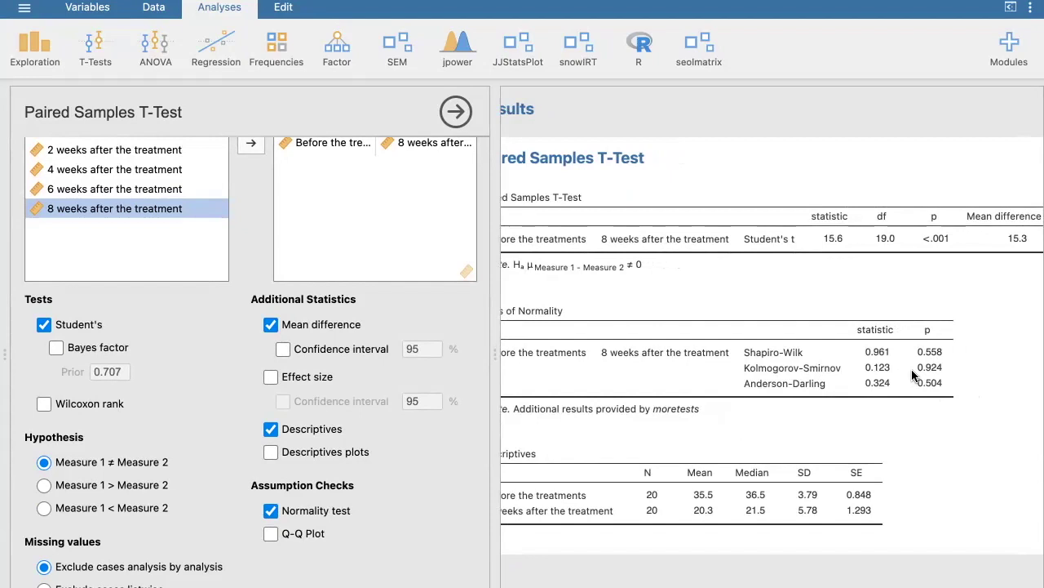
pyautogui.hscroll(-2, 911, 369)
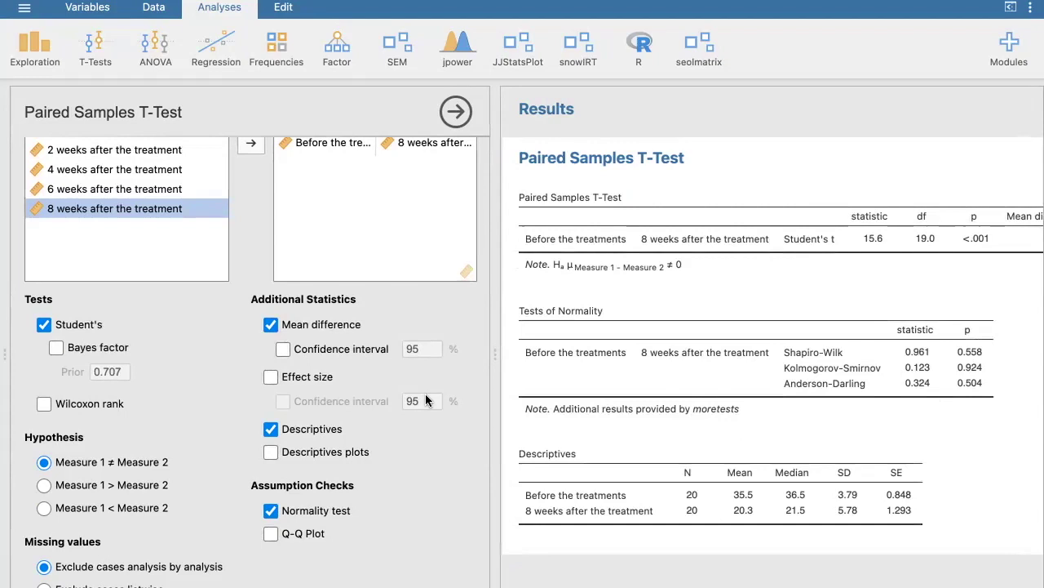
# Create a Descriptives analysis with the before-treatment variable and the 2, 4 and 6 weeks after the treatment variables
pyautogui.click(31, 57)
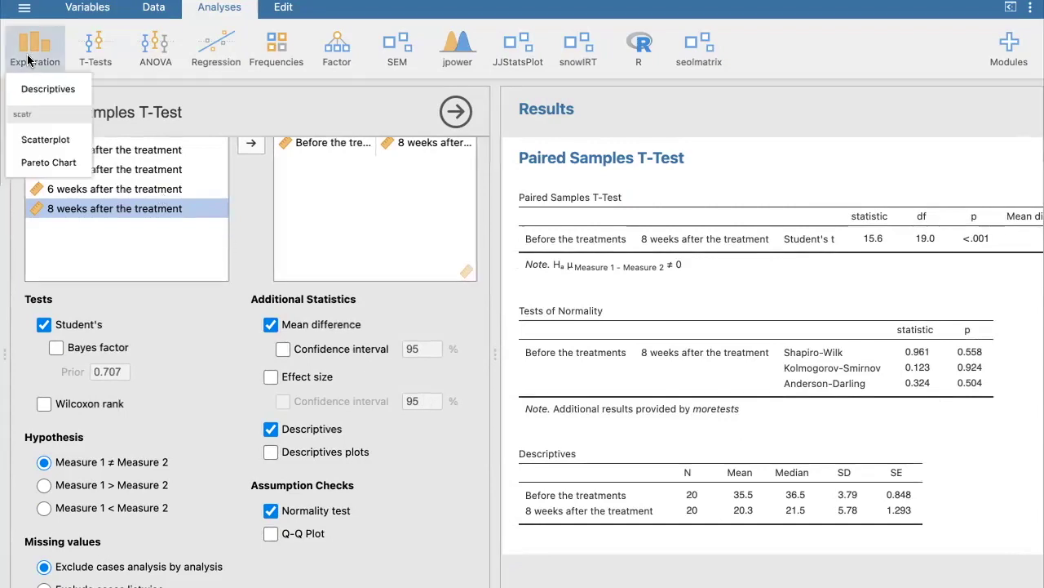
pyautogui.click(41, 90)
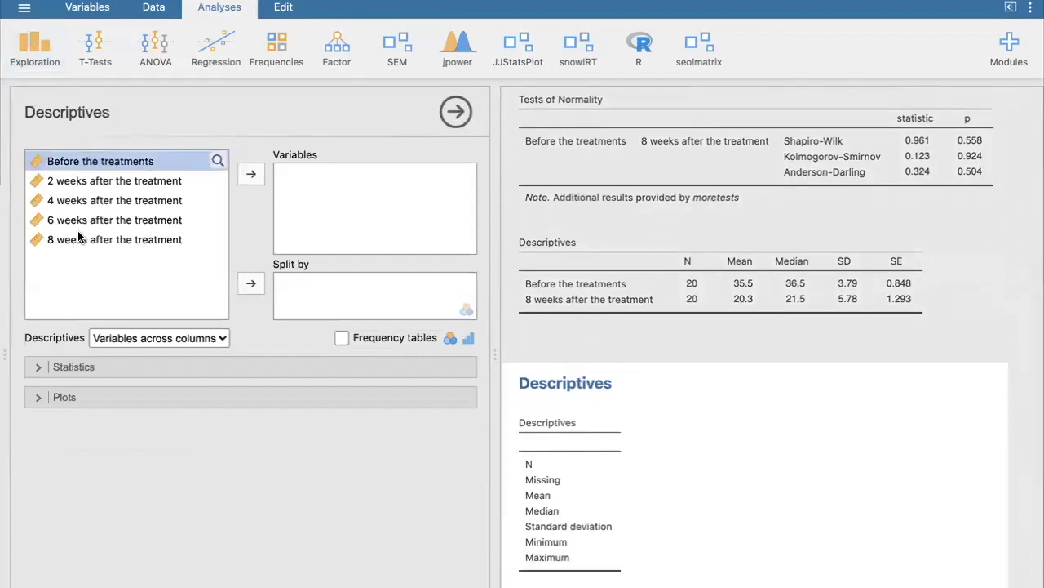
pyautogui.click(250, 173)
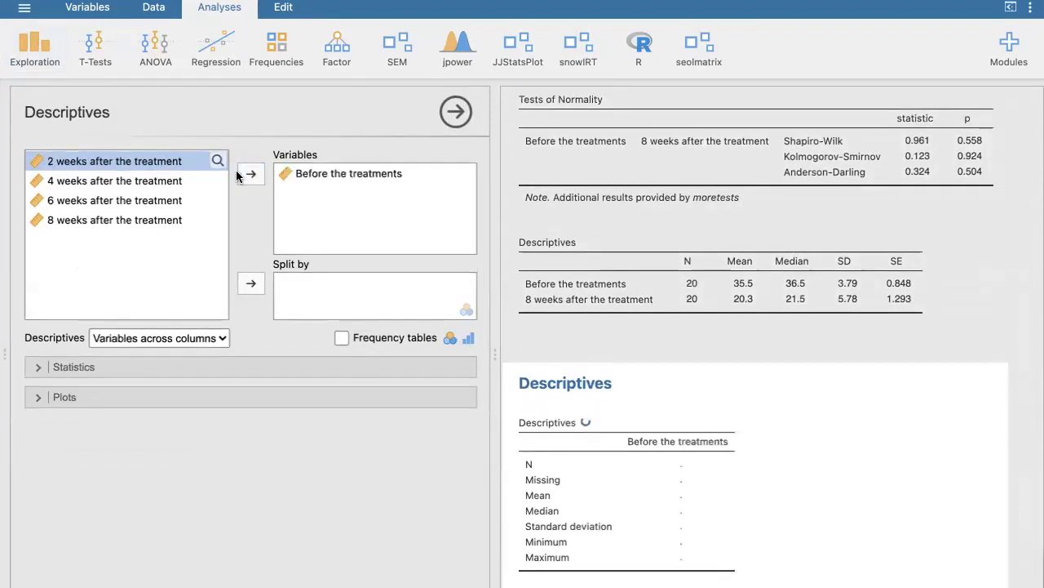
pyautogui.click(250, 173)
pyautogui.click(250, 173)
pyautogui.click(250, 173)
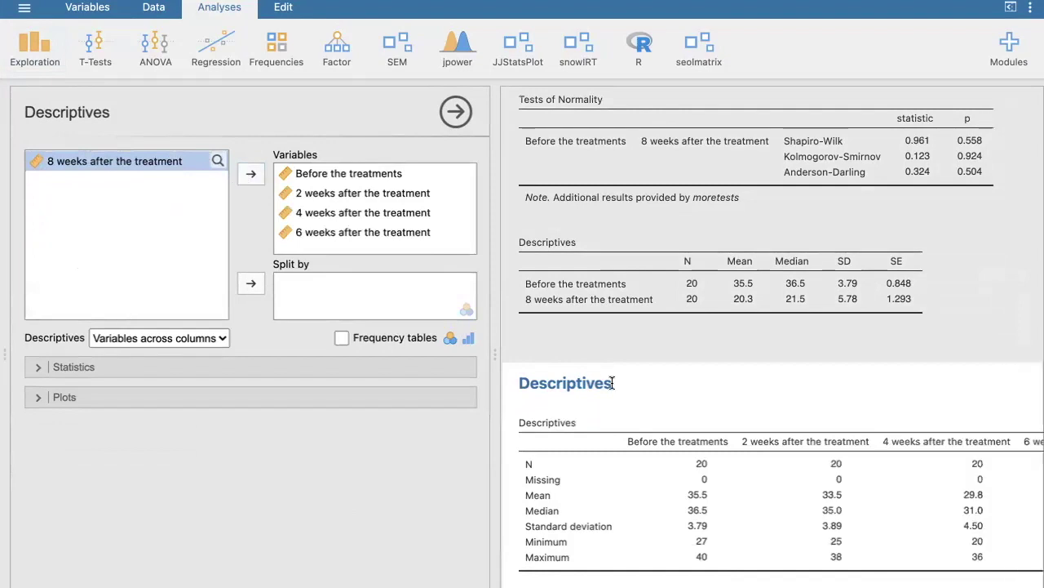
# Expand the Descriptives statistics options and lay out the table with variables across rows
pyautogui.scroll(-3, 611, 380)
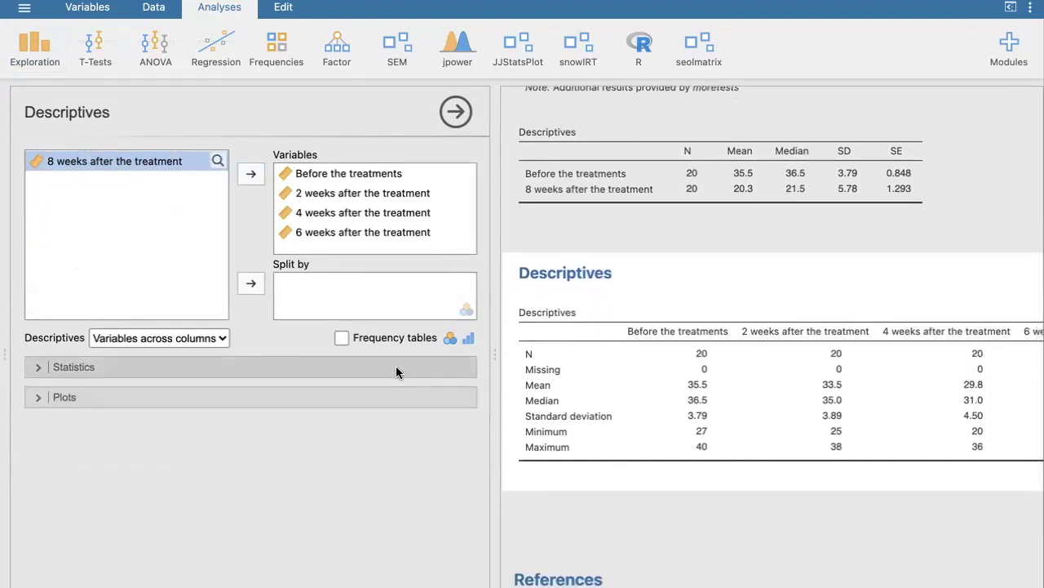
pyautogui.click(396, 367)
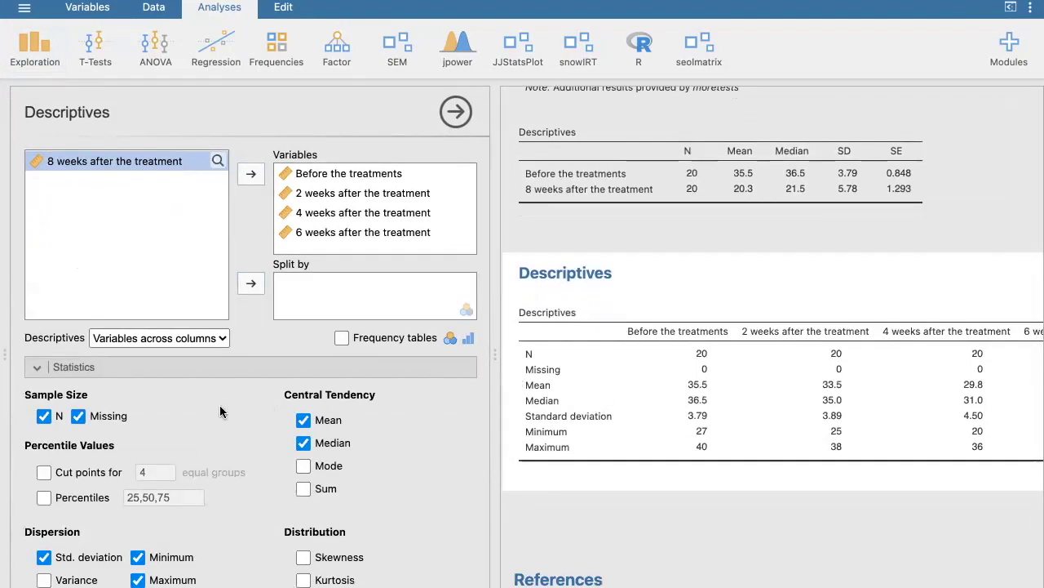
pyautogui.click(192, 340)
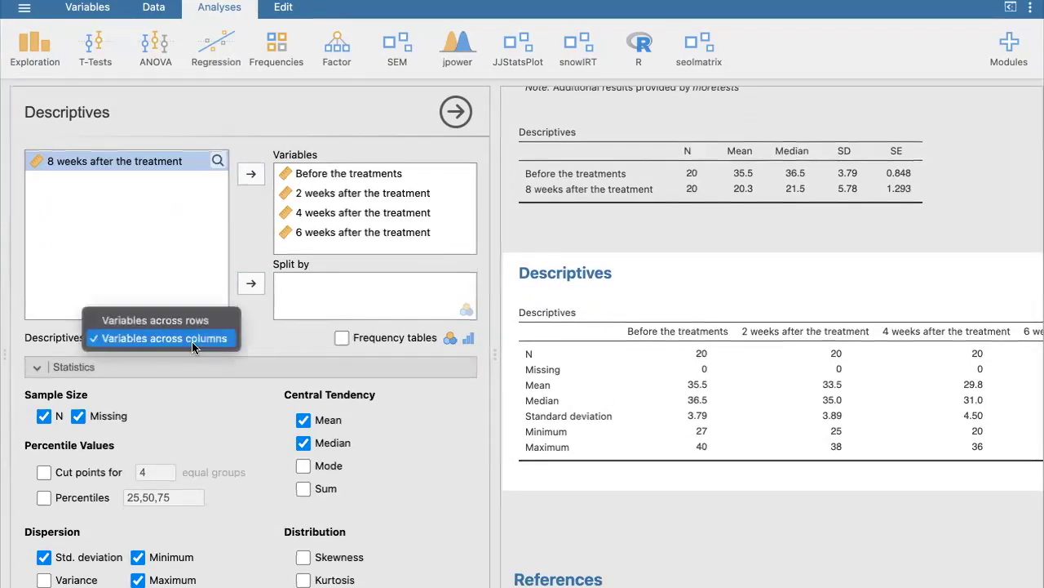
pyautogui.click(182, 323)
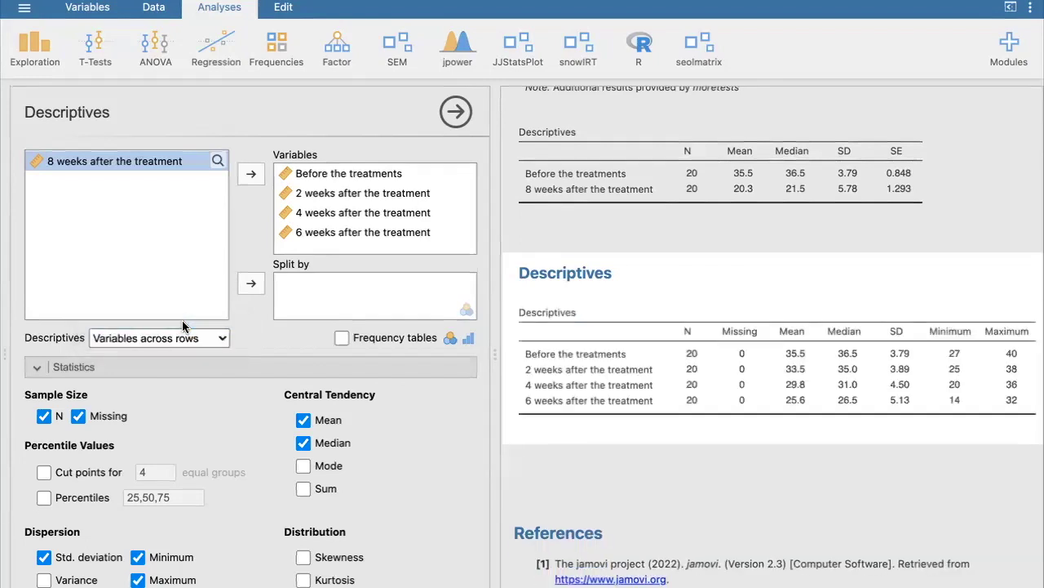
# Add skewness, kurtosis and the Shapiro-Wilk normality test to the Descriptives table and review the added columns
pyautogui.scroll(-3, 81, 392)
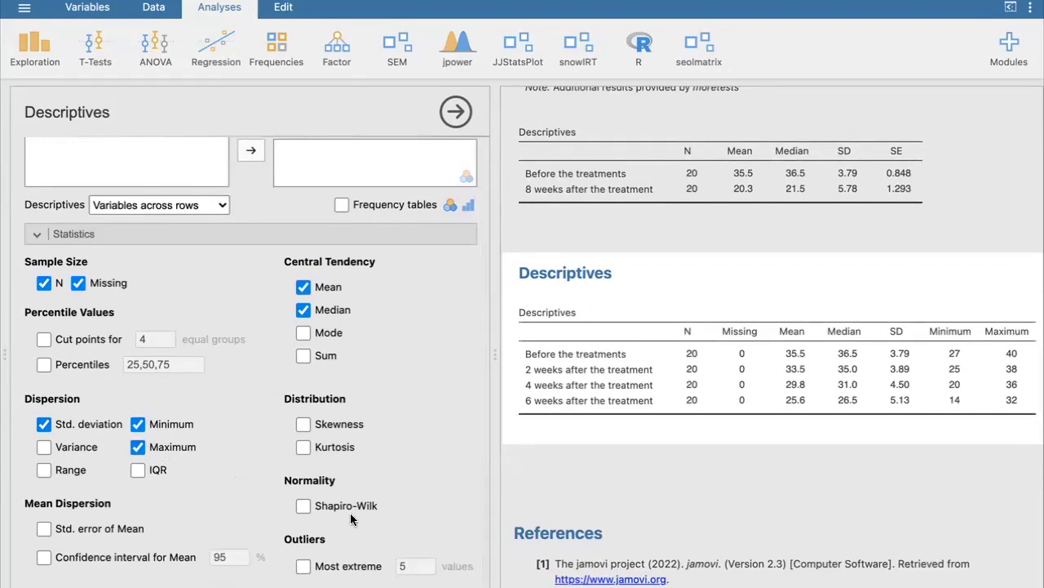
pyautogui.click(303, 423)
pyautogui.click(303, 447)
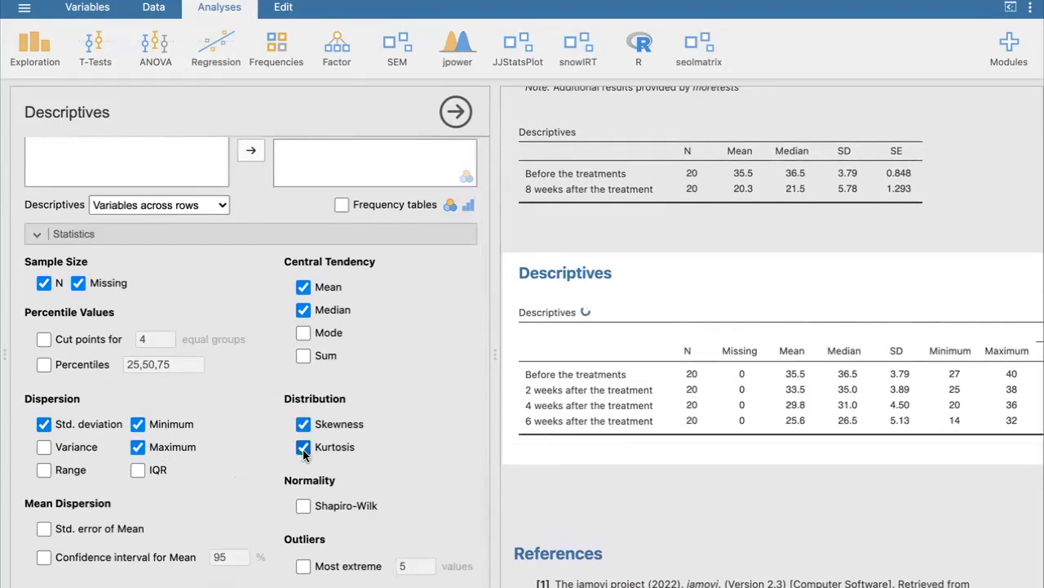
pyautogui.click(329, 505)
pyautogui.hscroll(5, 574, 445)
pyautogui.hscroll(4, 574, 444)
pyautogui.hscroll(1, 573, 445)
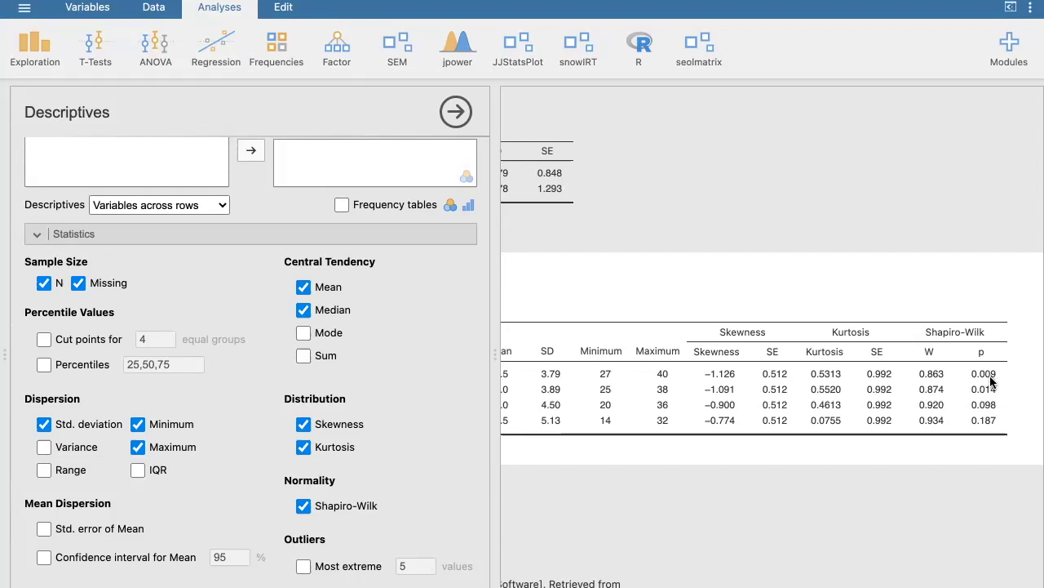
pyautogui.hscroll(-5, 991, 400)
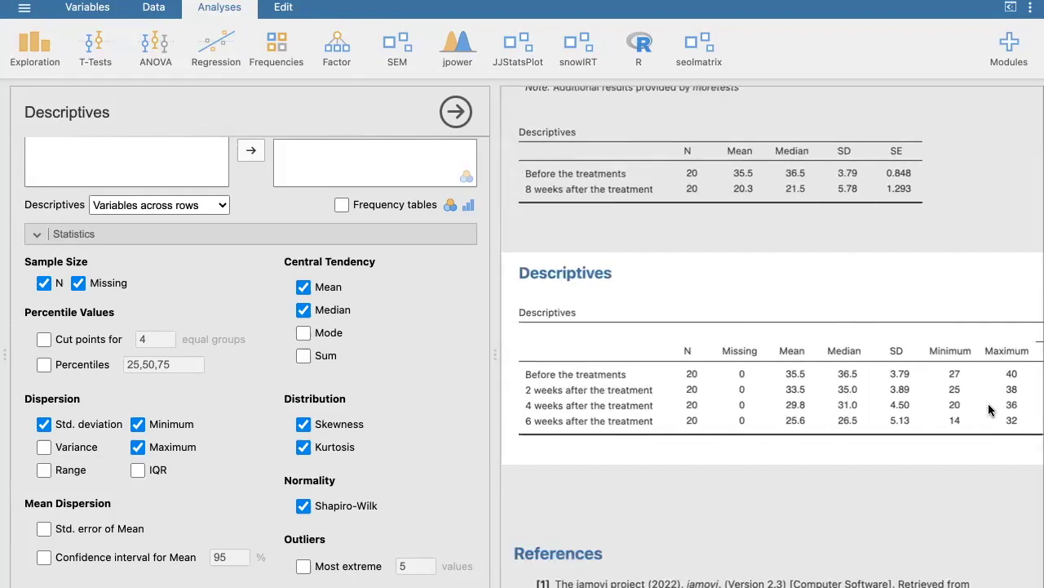
# Add the 8 weeks after the treatment variable to the Descriptives analysis and review the Shapiro-Wilk p values for all time points
pyautogui.hscroll(5, 989, 409)
pyautogui.scroll(3, 284, 263)
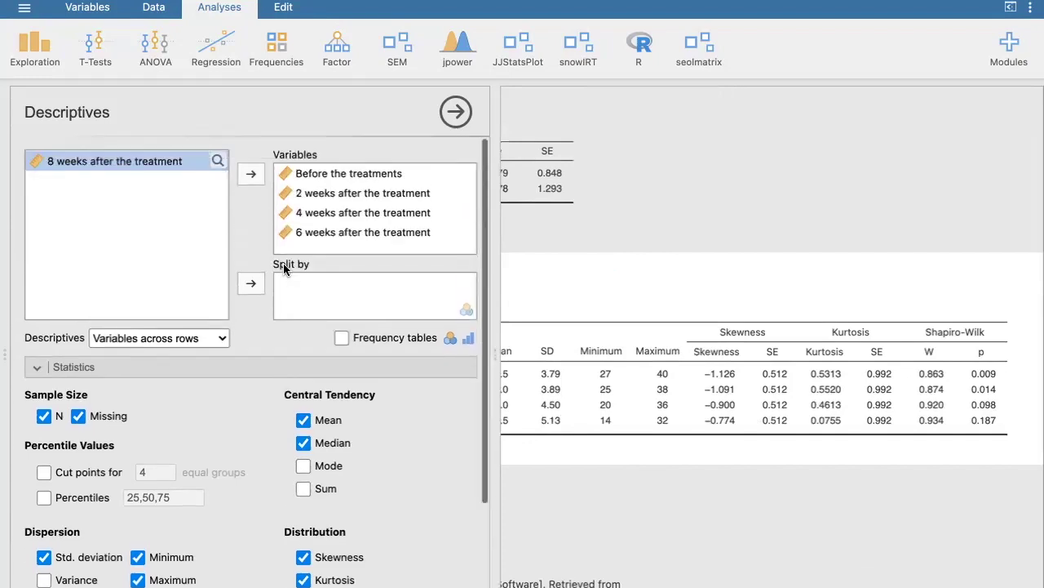
pyautogui.click(251, 173)
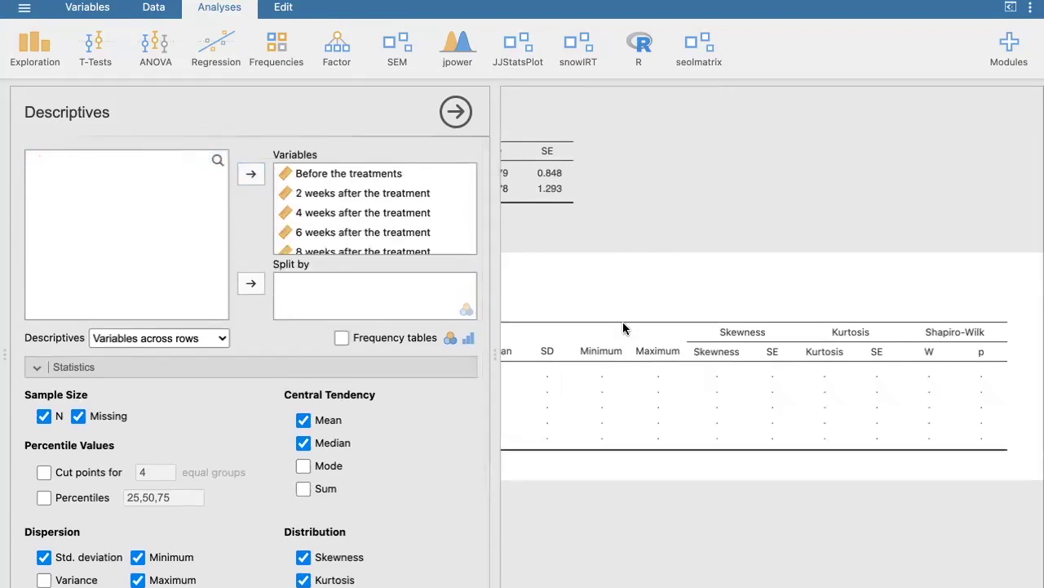
pyautogui.scroll(-2, 623, 323)
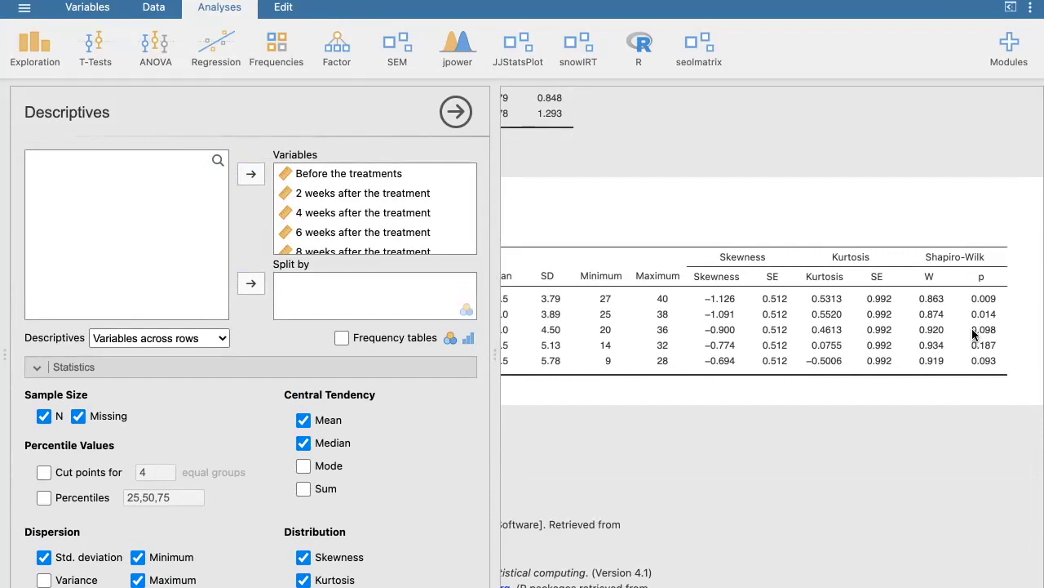
pyautogui.hscroll(-10, 974, 333)
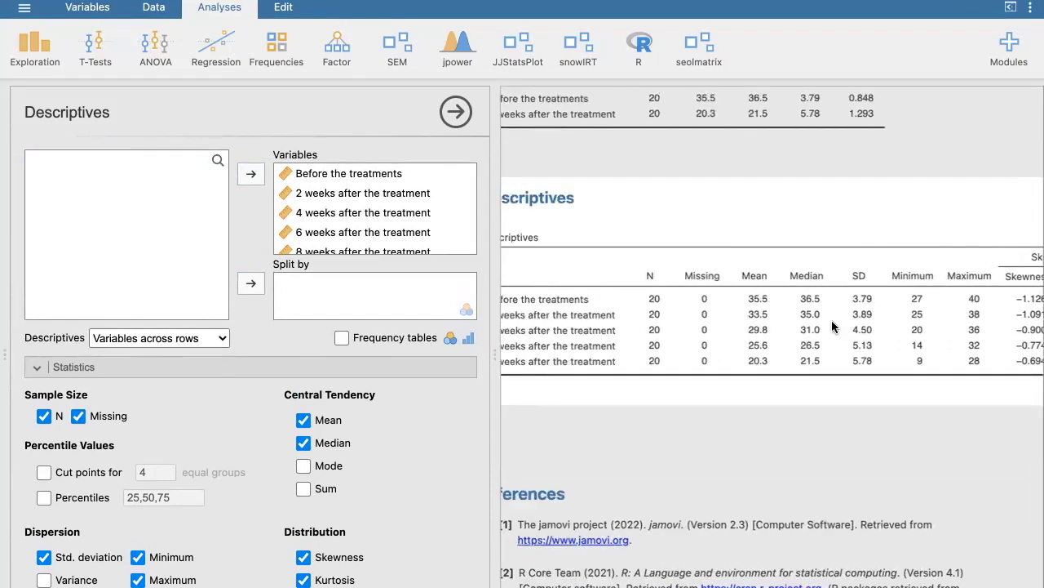
pyautogui.hscroll(-2, 673, 369)
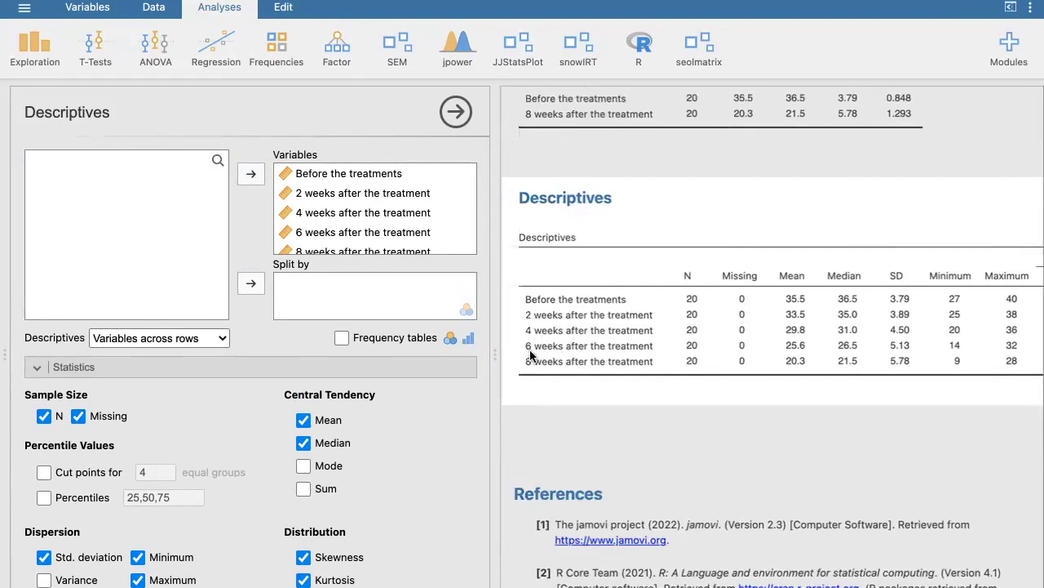
pyautogui.hscroll(10, 530, 369)
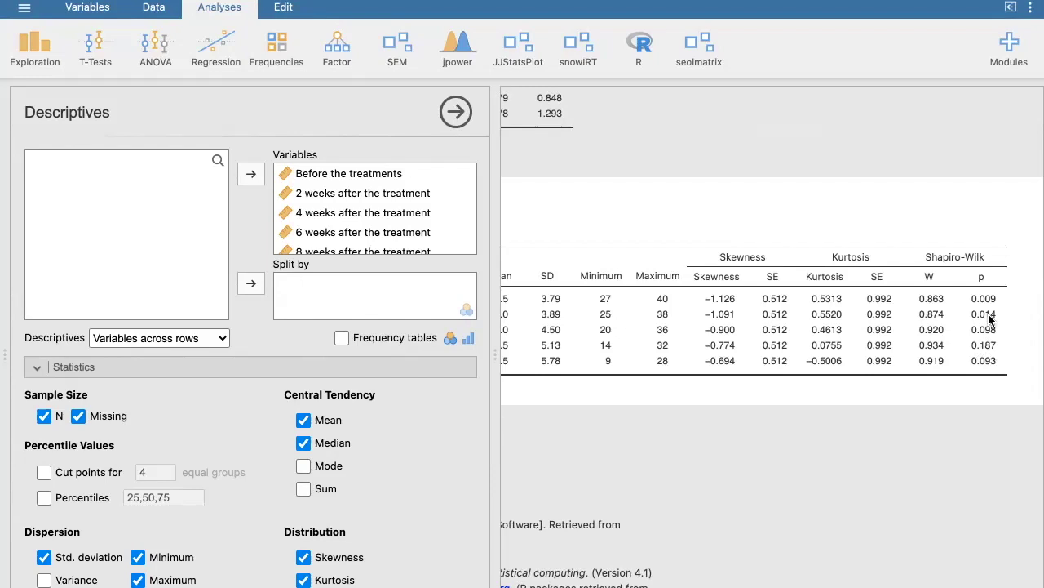
pyautogui.hscroll(-5, 960, 329)
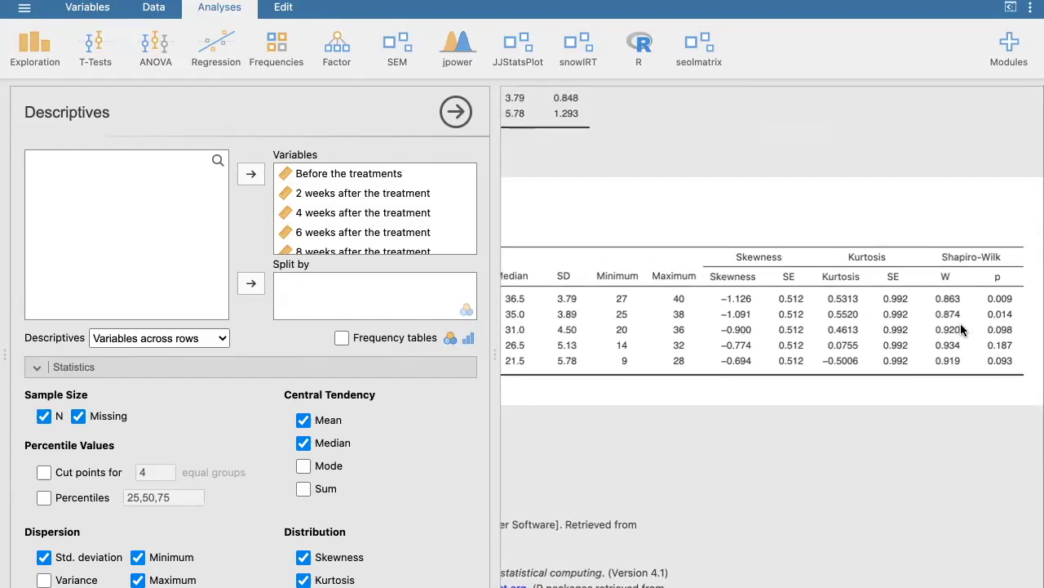
# Add histograms to the Descriptives analysis and review the plot of each time point from before to 8 weeks after the treatment
pyautogui.scroll(-5, 443, 473)
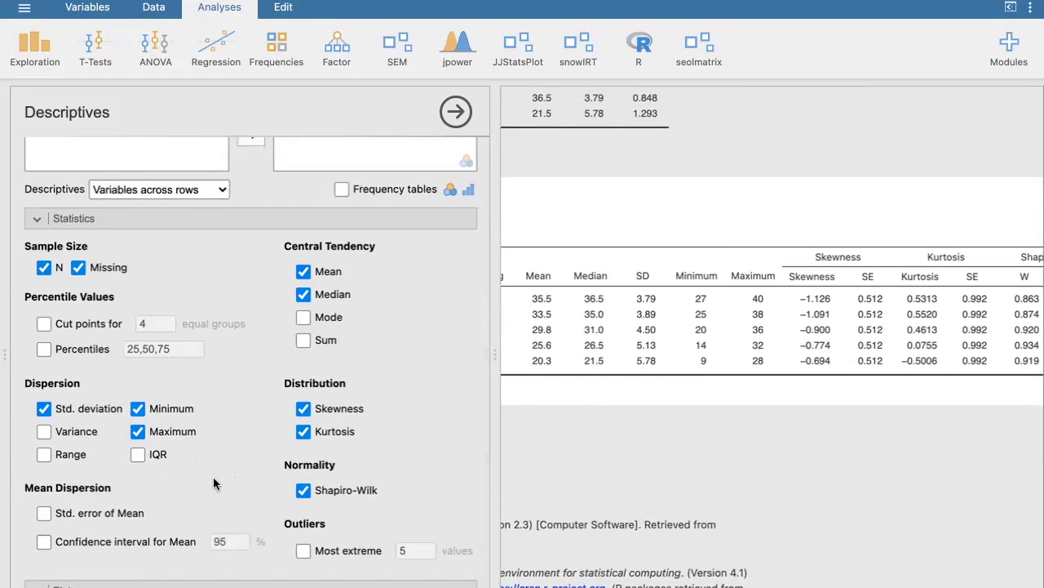
pyautogui.scroll(-5, 216, 482)
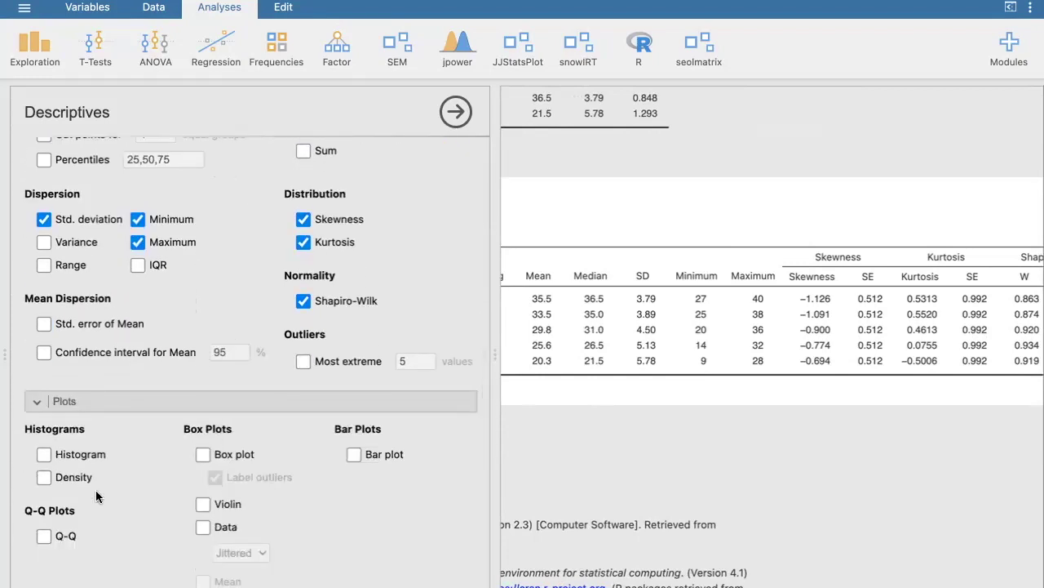
pyautogui.click(44, 454)
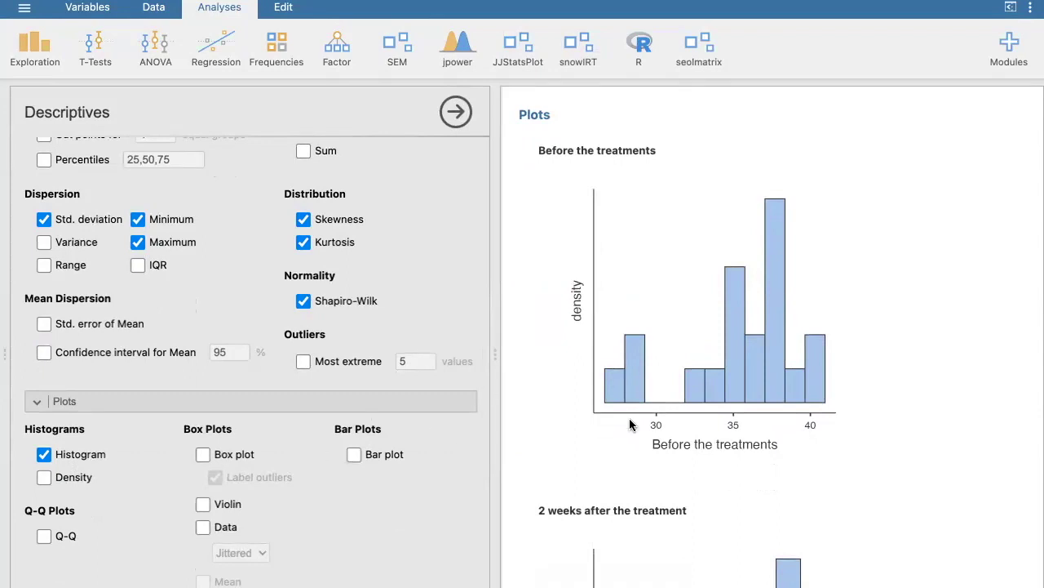
pyautogui.scroll(-6, 630, 422)
pyautogui.scroll(-1, 629, 422)
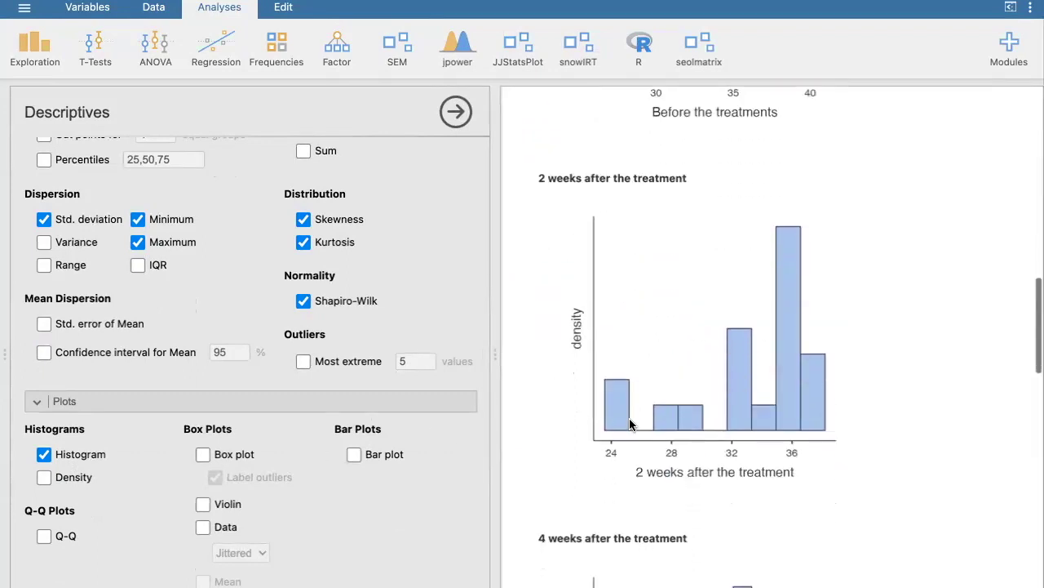
pyautogui.scroll(-5, 652, 398)
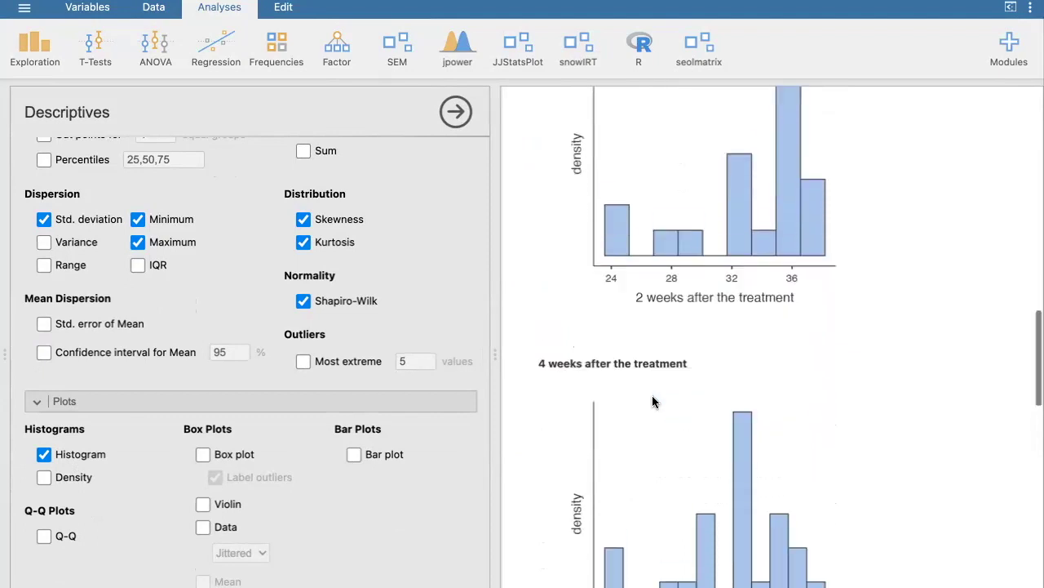
pyautogui.scroll(-2, 652, 398)
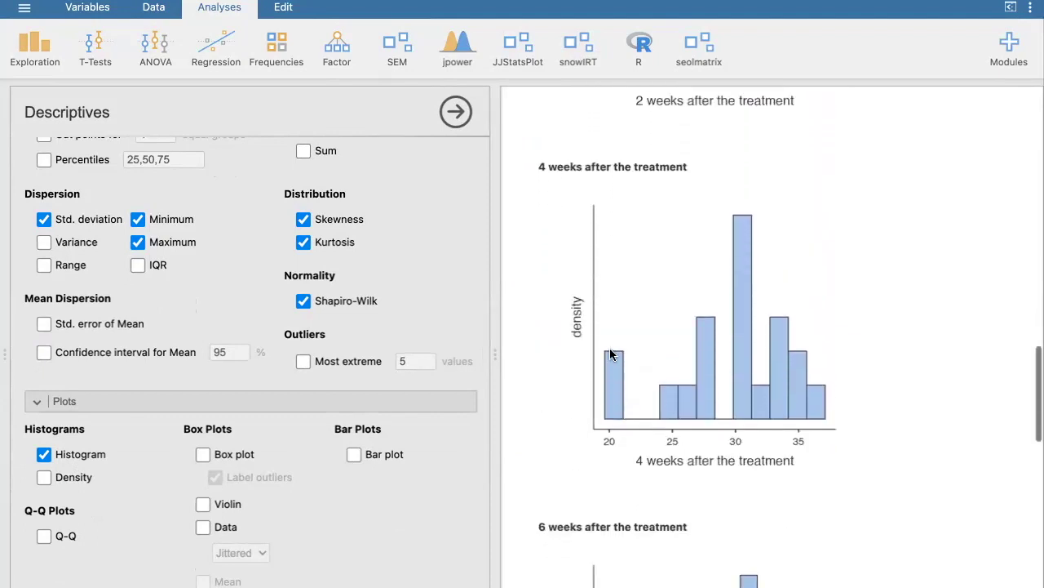
pyautogui.scroll(-5, 639, 442)
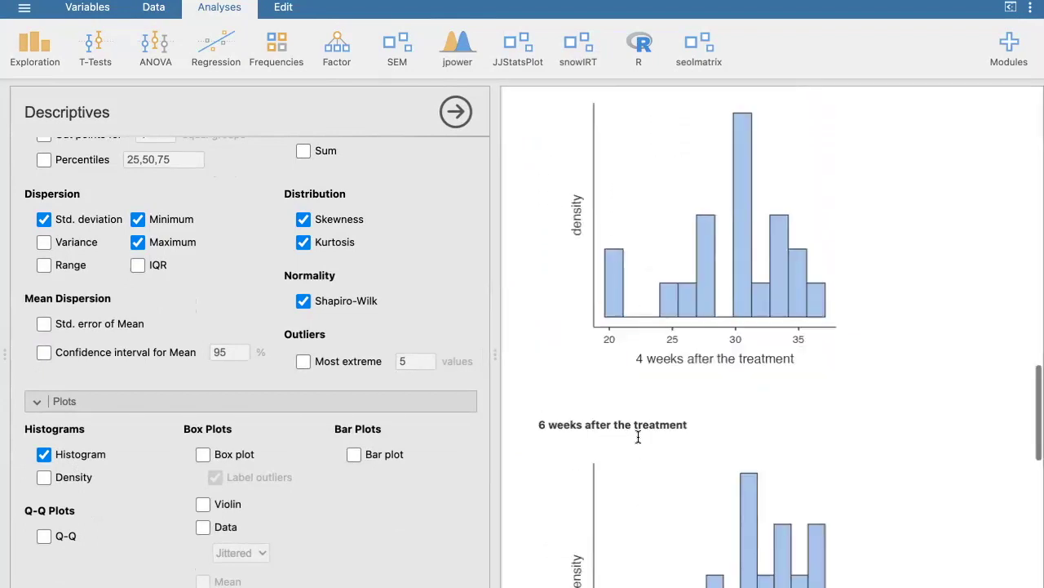
pyautogui.scroll(-5, 639, 442)
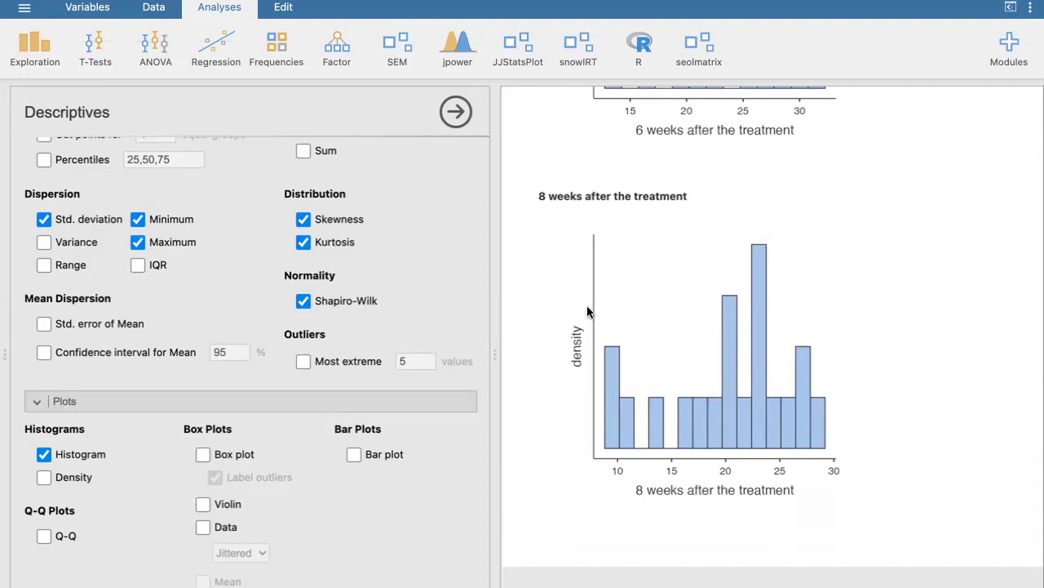
pyautogui.scroll(18, 587, 312)
pyautogui.scroll(5, 587, 311)
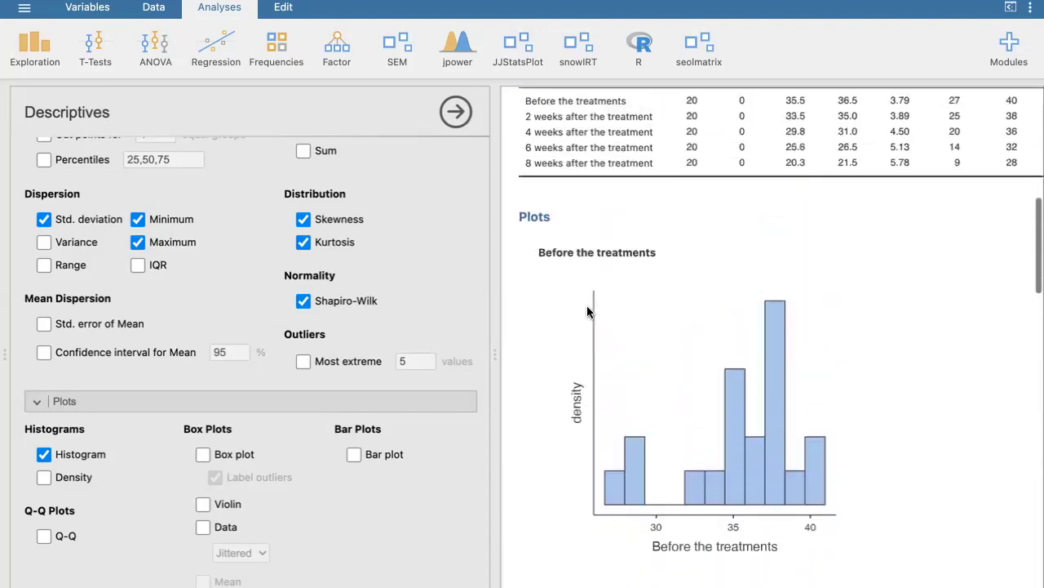
# Add density curves to the Descriptives histograms and review the distribution shape at each time point
pyautogui.click(44, 478)
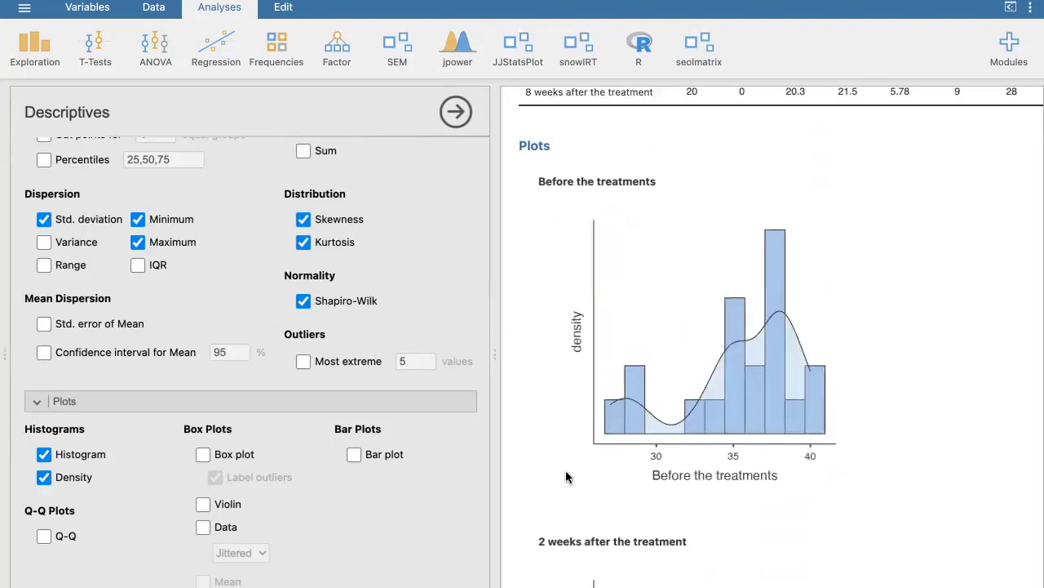
pyautogui.scroll(-5, 716, 447)
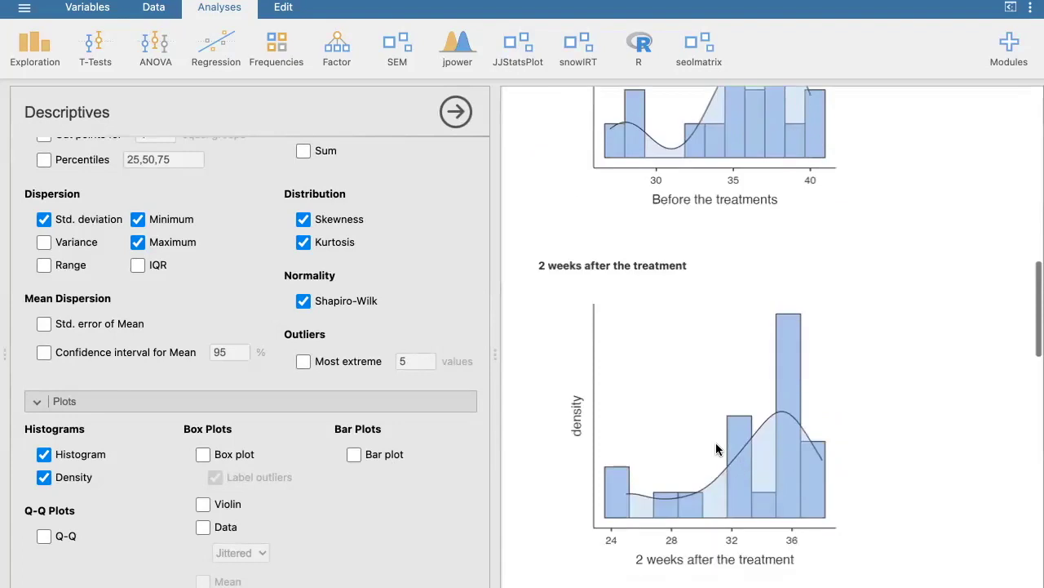
pyautogui.scroll(-9, 800, 318)
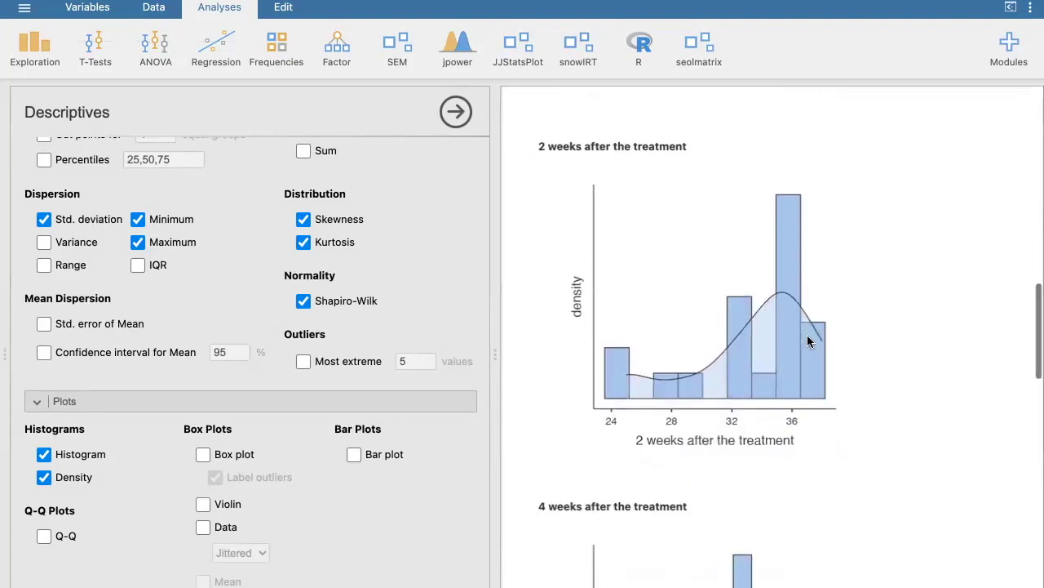
pyautogui.scroll(-10, 808, 341)
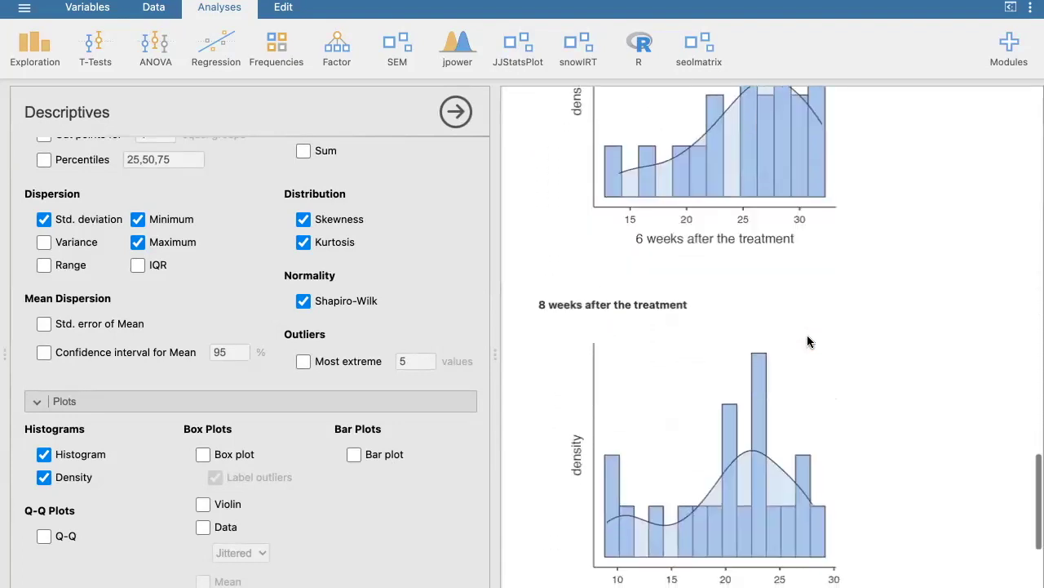
pyautogui.scroll(20, 808, 341)
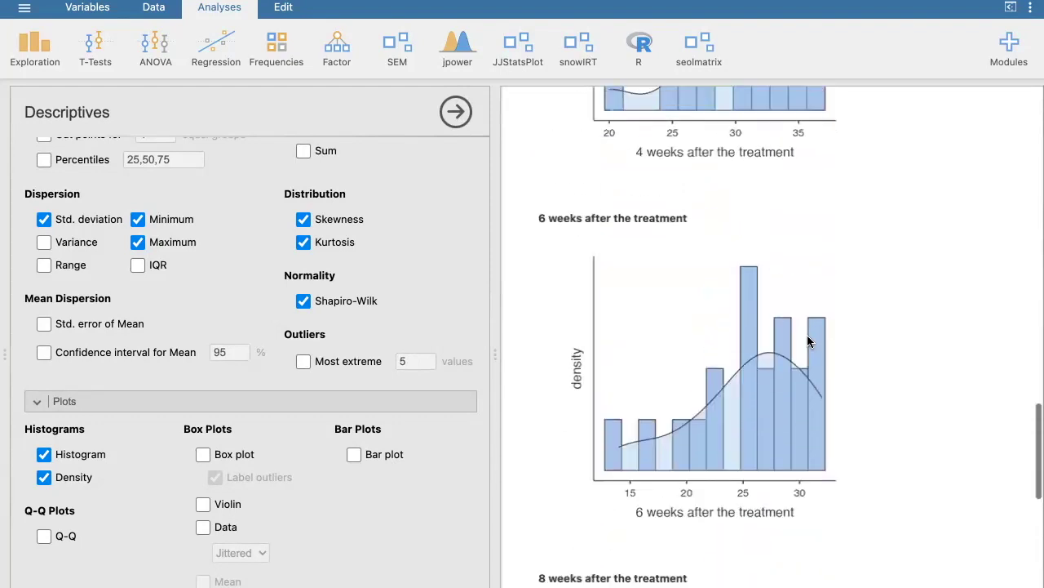
pyautogui.scroll(5, 808, 341)
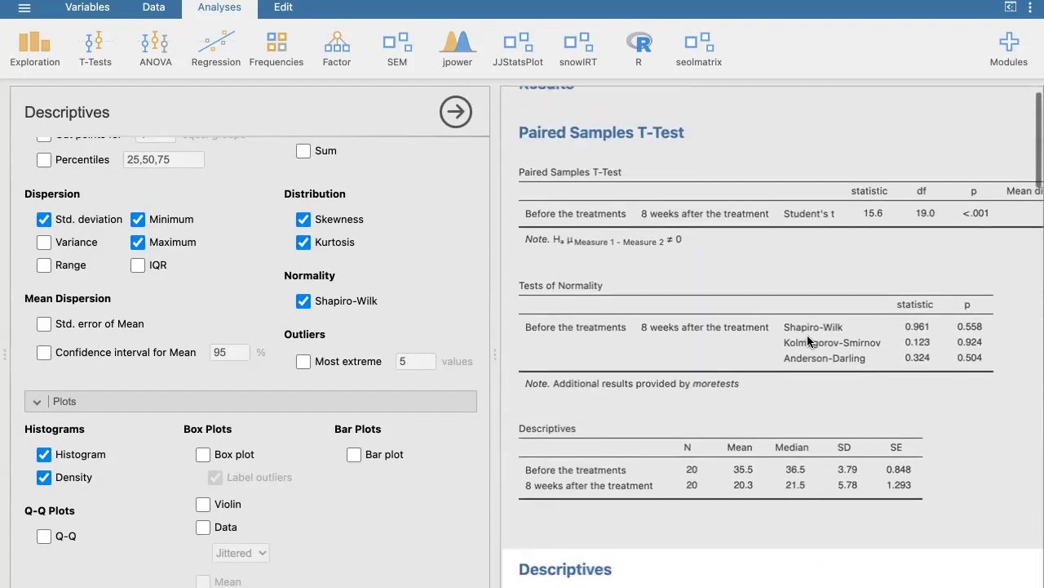
pyautogui.scroll(-8, 664, 302)
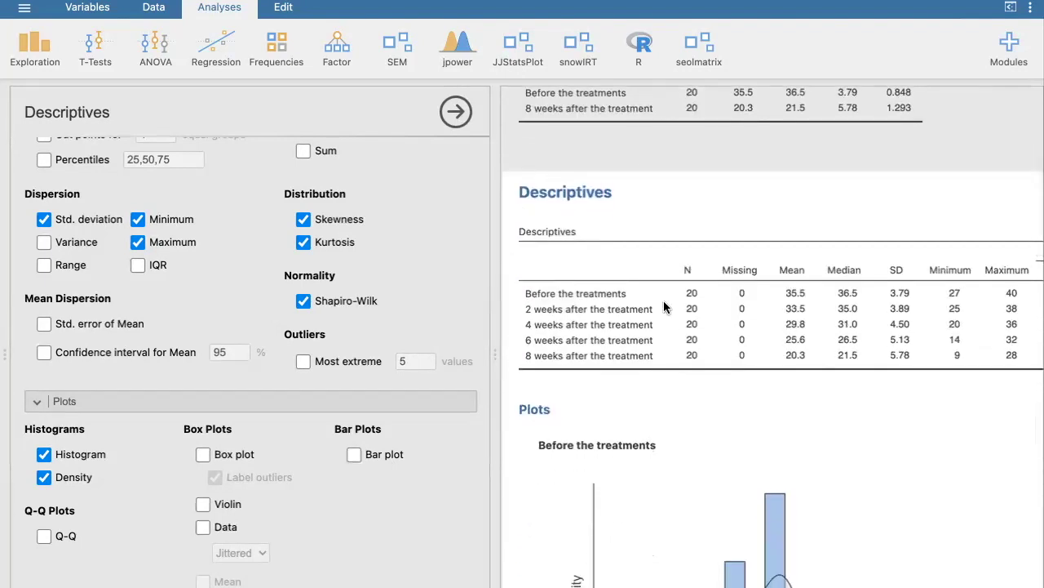
# Create a new paired samples T-Test pairing the before-treatment variable with the 8 weeks after the treatment variable
pyautogui.click(92, 54)
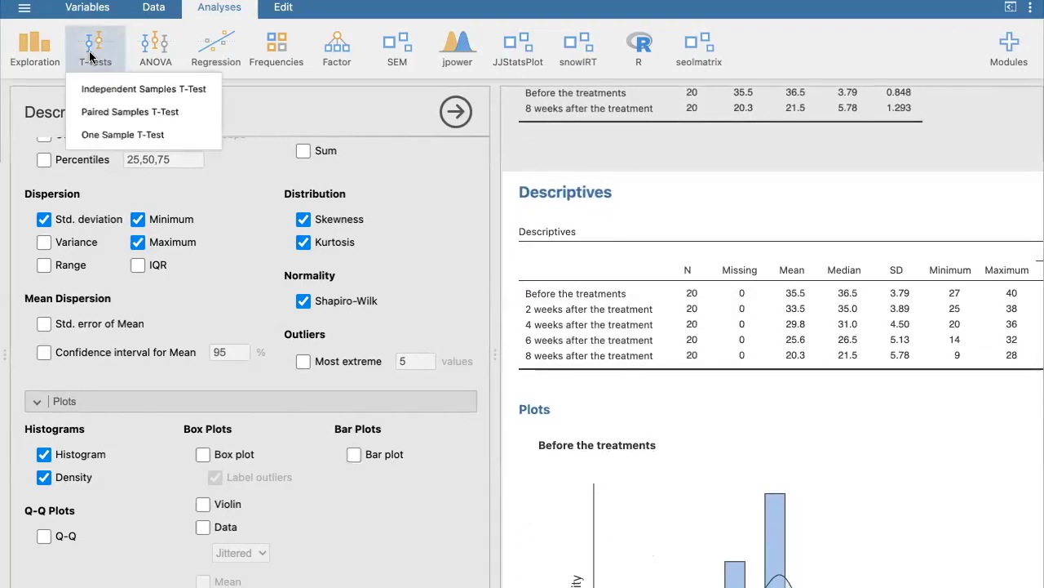
pyautogui.click(118, 111)
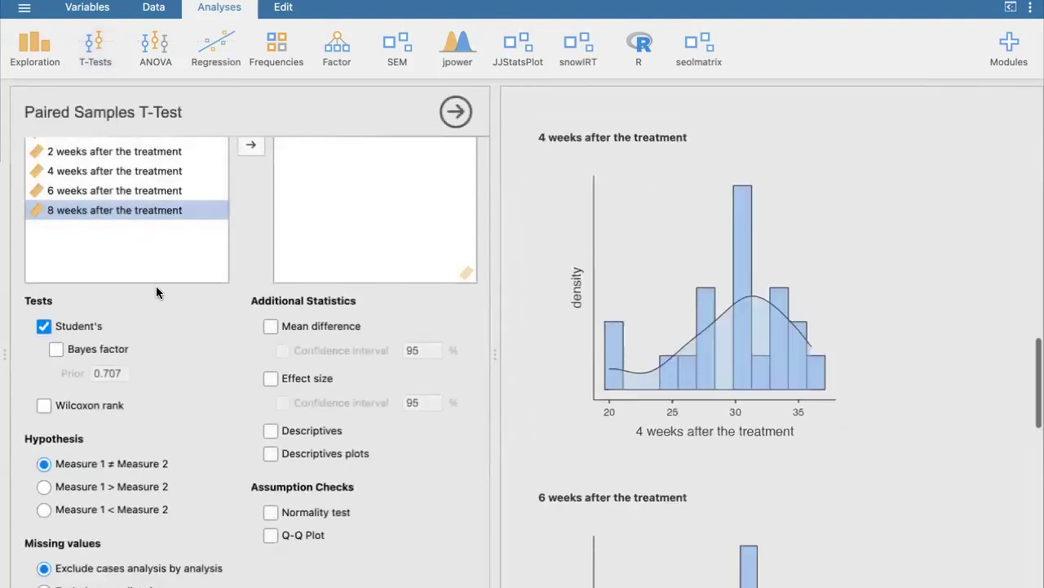
pyautogui.scroll(2, 186, 300)
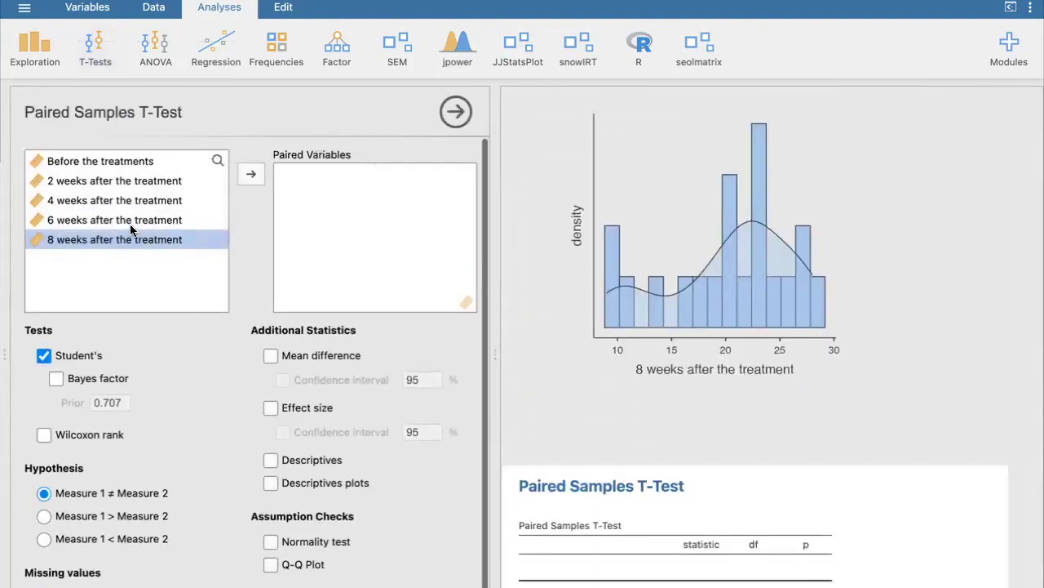
pyautogui.click(110, 162)
pyautogui.click(253, 175)
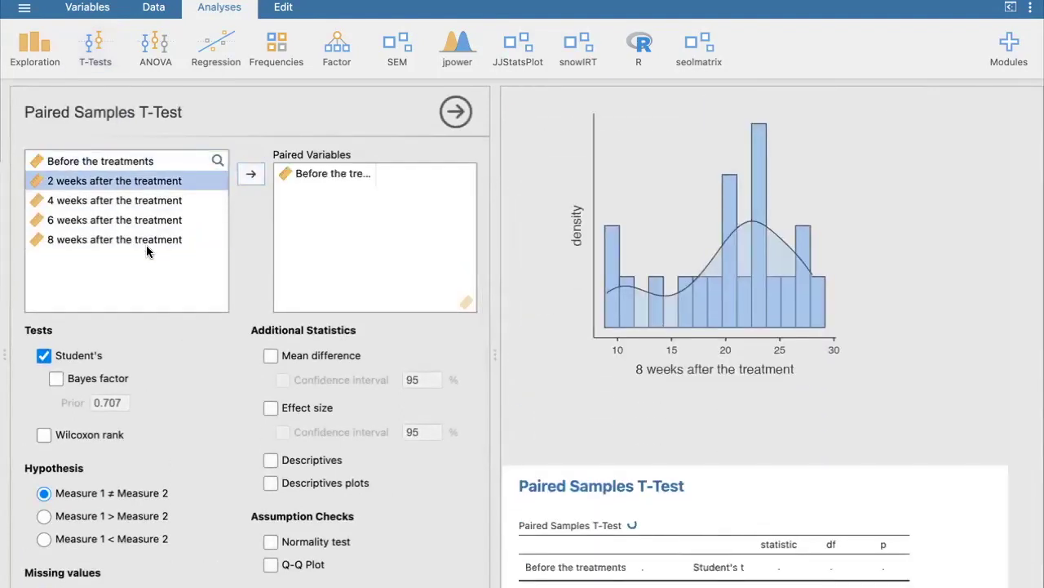
pyautogui.click(145, 239)
pyautogui.click(250, 174)
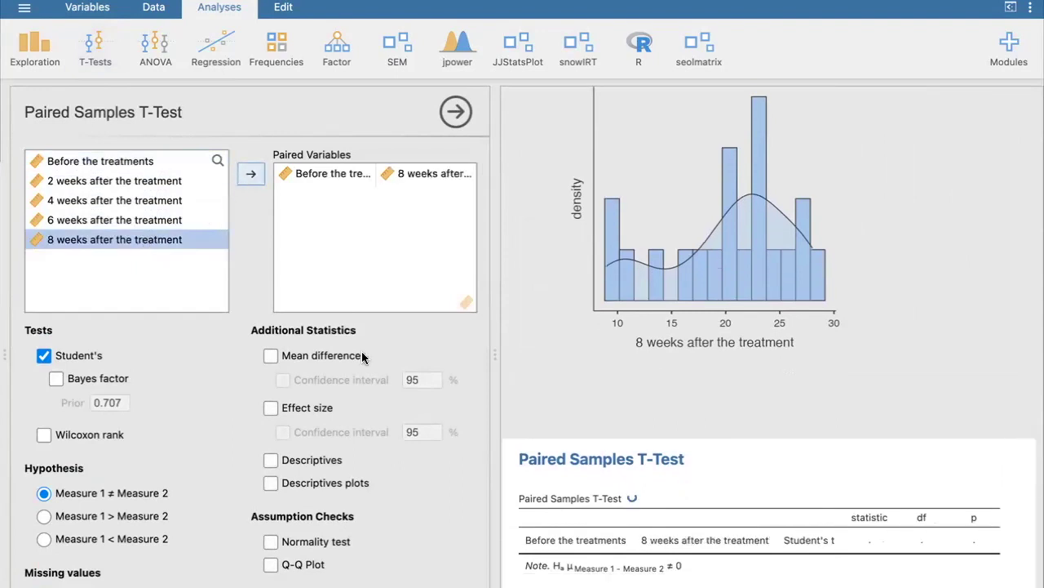
pyautogui.scroll(-3, 625, 343)
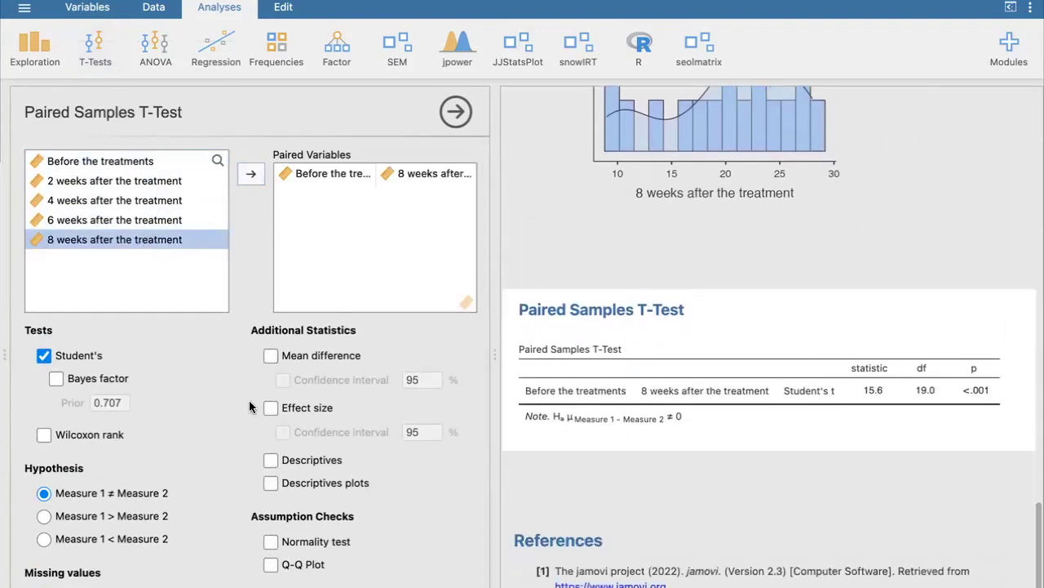
# Add the descriptives table to the new paired samples T-Test and review it with the Student's t result
pyautogui.click(272, 462)
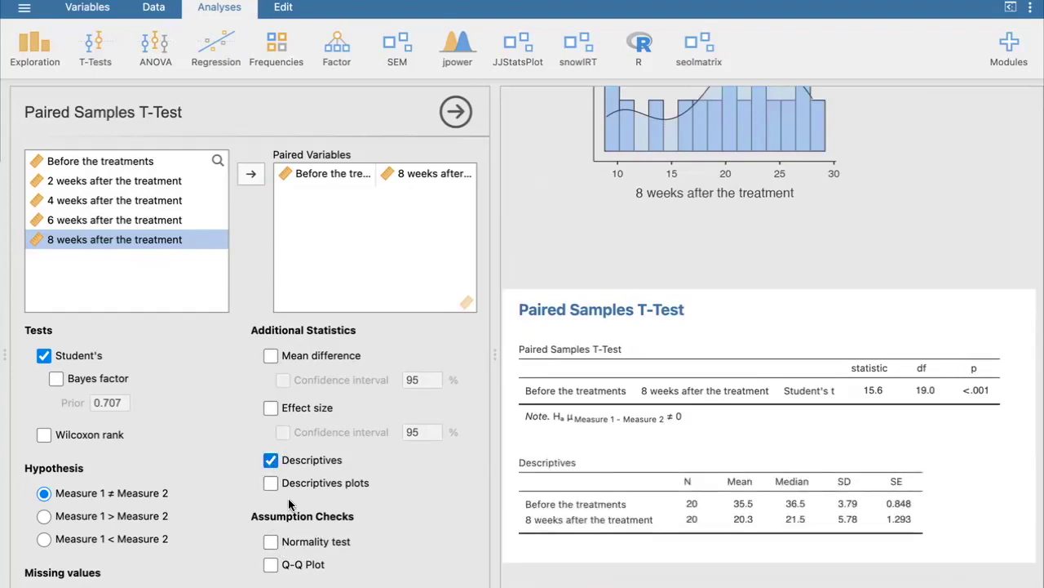
pyautogui.scroll(-1, 405, 517)
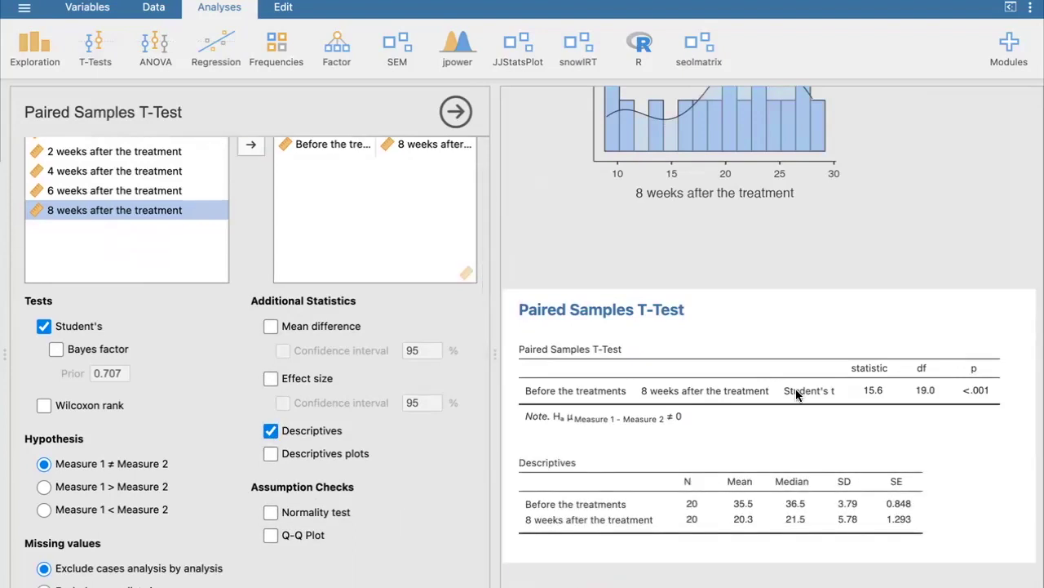
pyautogui.scroll(-2, 802, 473)
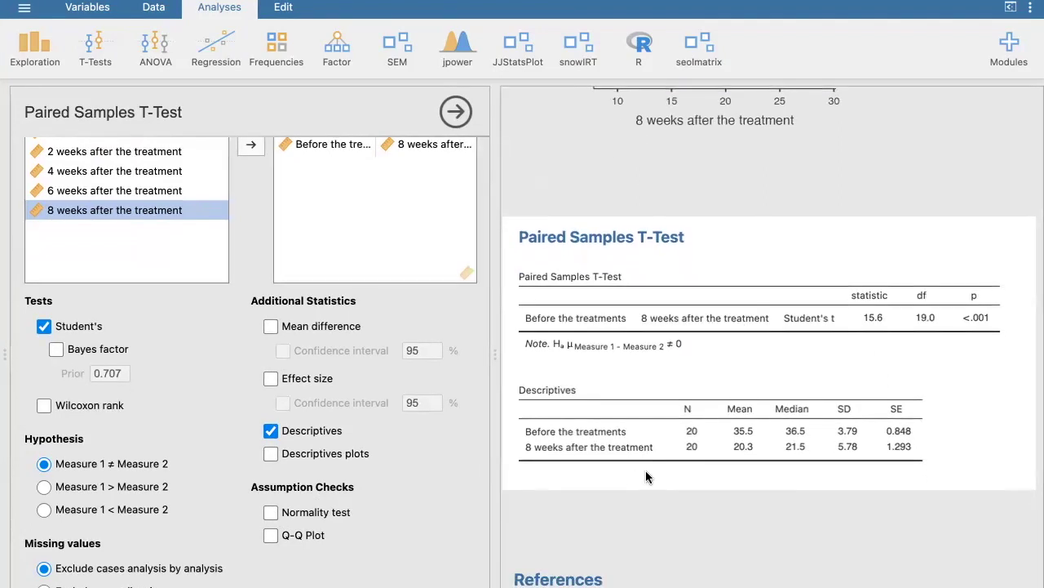
# Add the mean difference and the Wilcoxon rank test to the new paired samples T-Test and review the results row by row
pyautogui.click(270, 325)
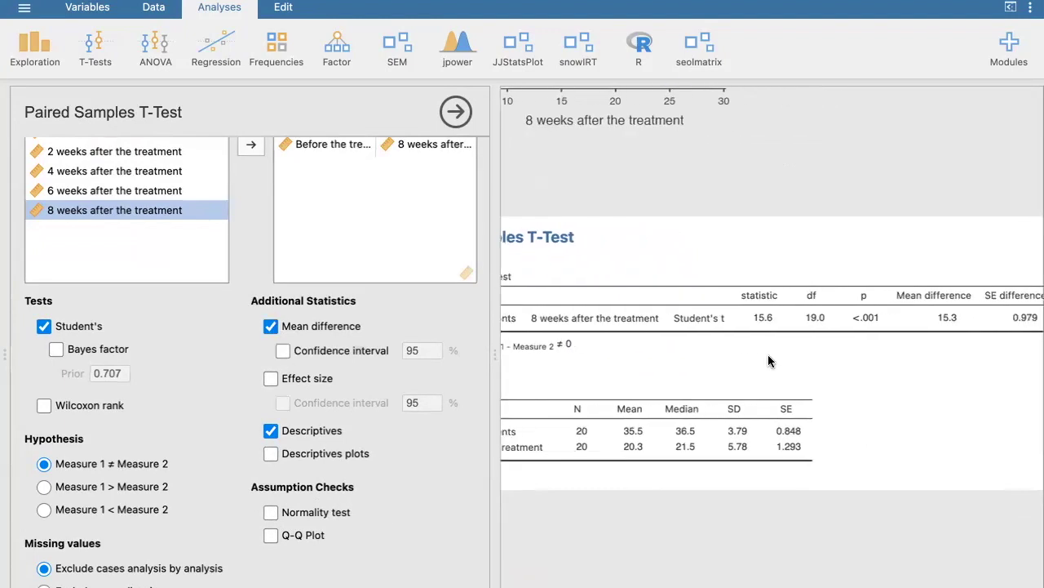
pyautogui.hscroll(-2, 825, 403)
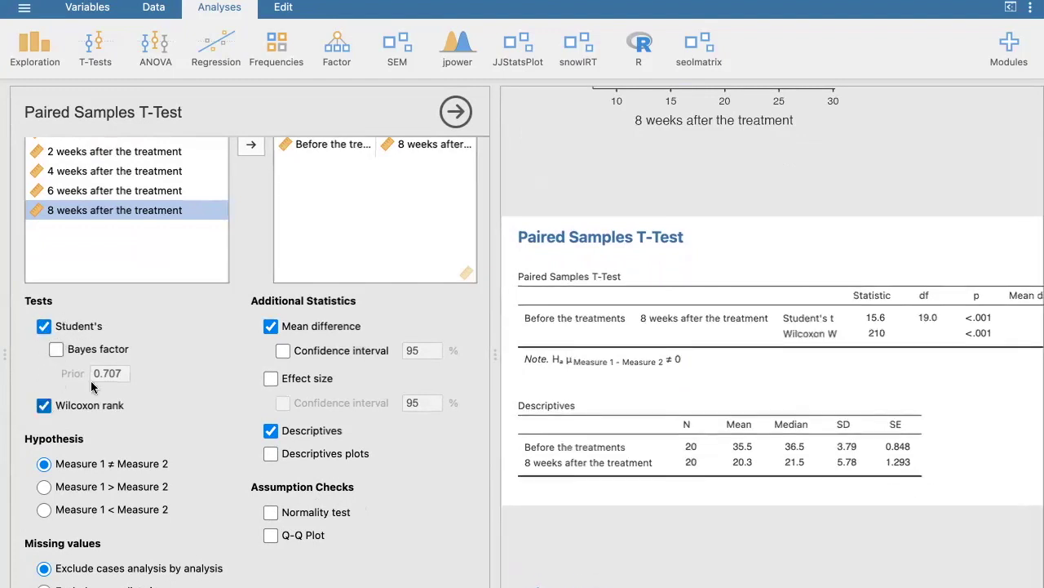
pyautogui.hscroll(2, 649, 367)
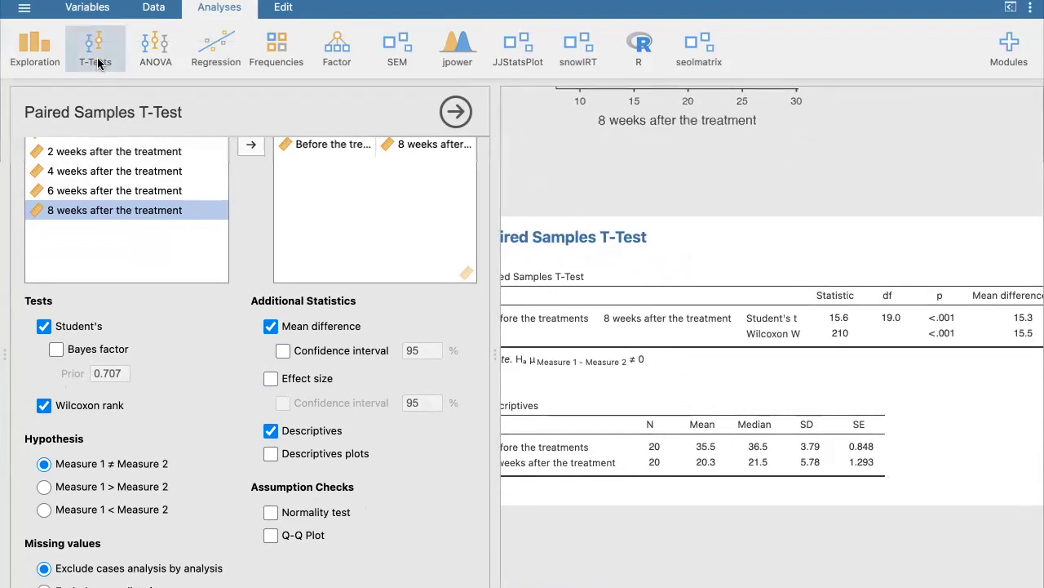
# Add the effect size to the paired samples T-Test and review Cohen's d and the rank biserial correlation
pyautogui.hscroll(3, 799, 352)
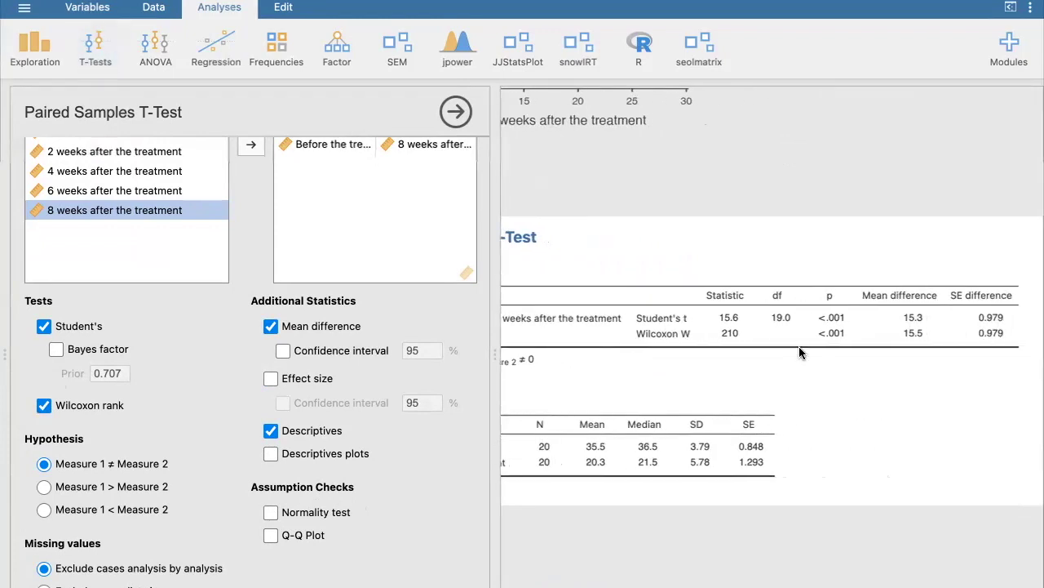
pyautogui.hscroll(1, 800, 347)
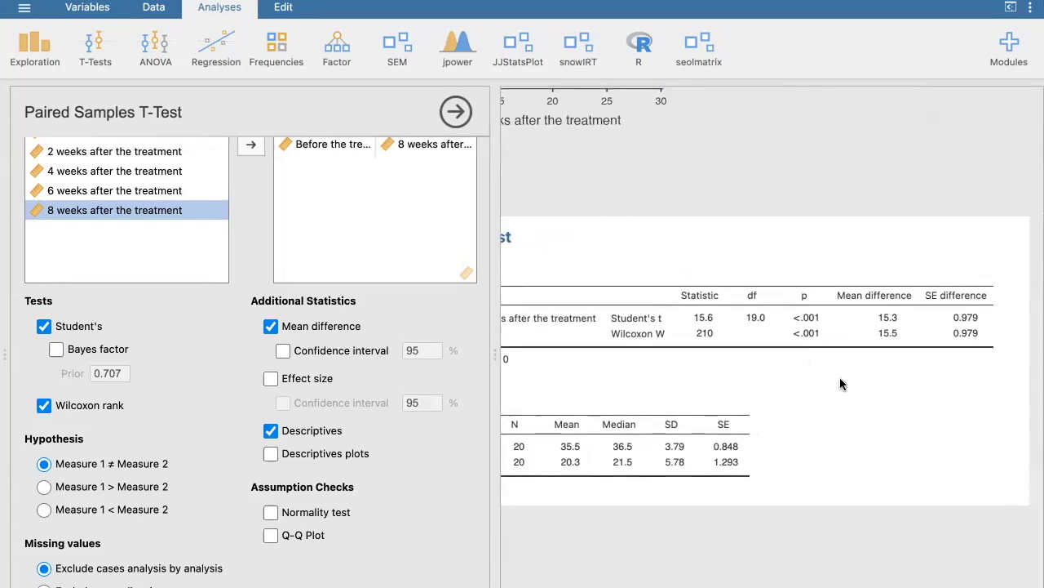
pyautogui.hscroll(-5, 842, 384)
pyautogui.hscroll(-1, 840, 378)
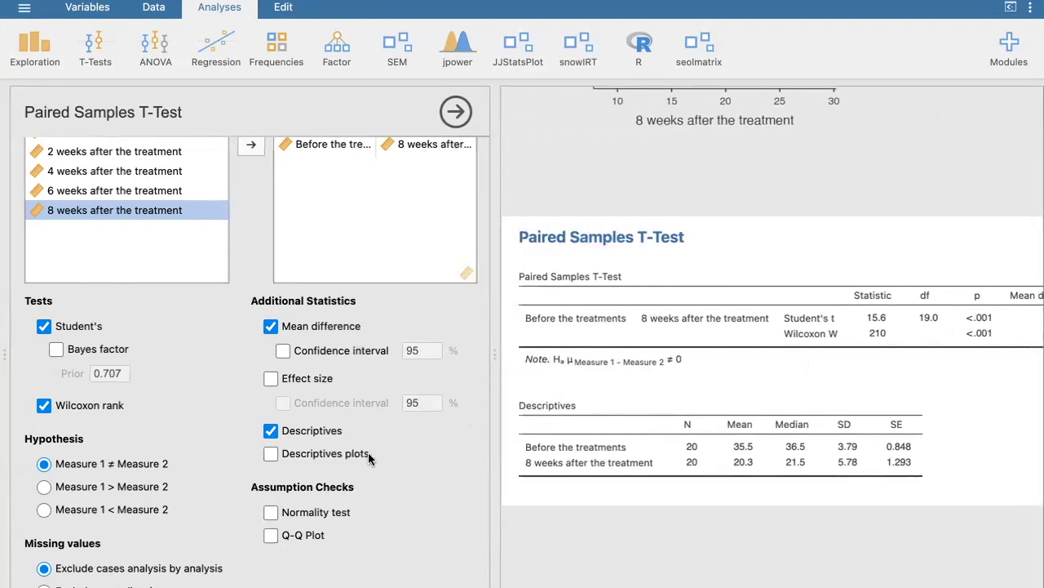
pyautogui.click(271, 379)
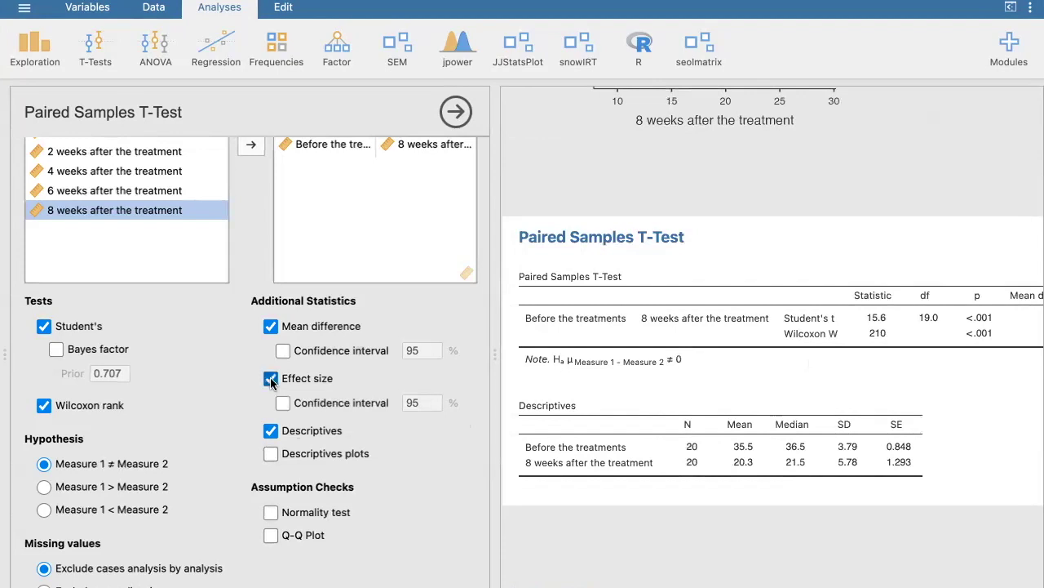
pyautogui.hscroll(7, 685, 412)
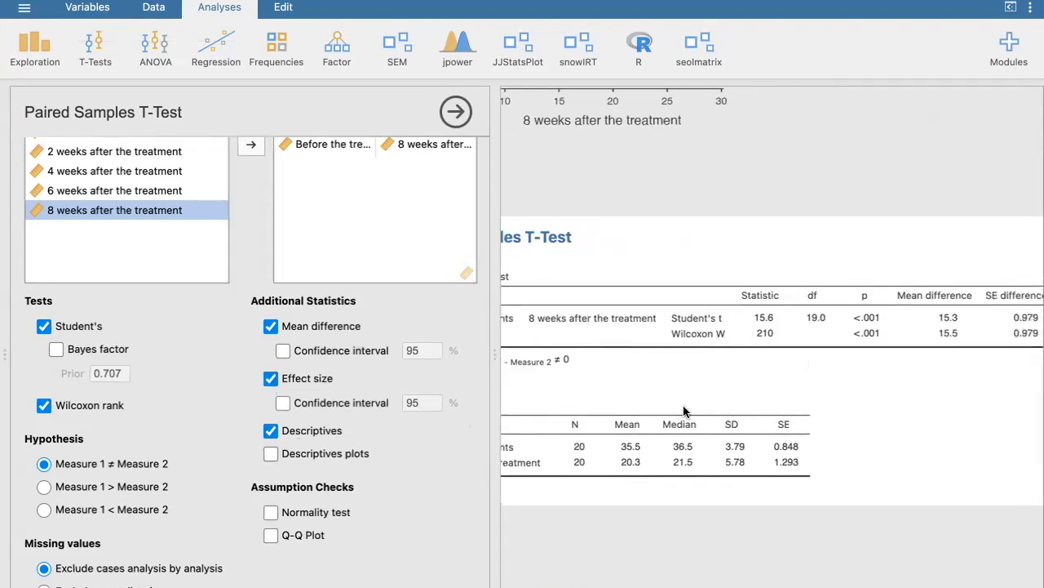
pyautogui.hscroll(4, 686, 412)
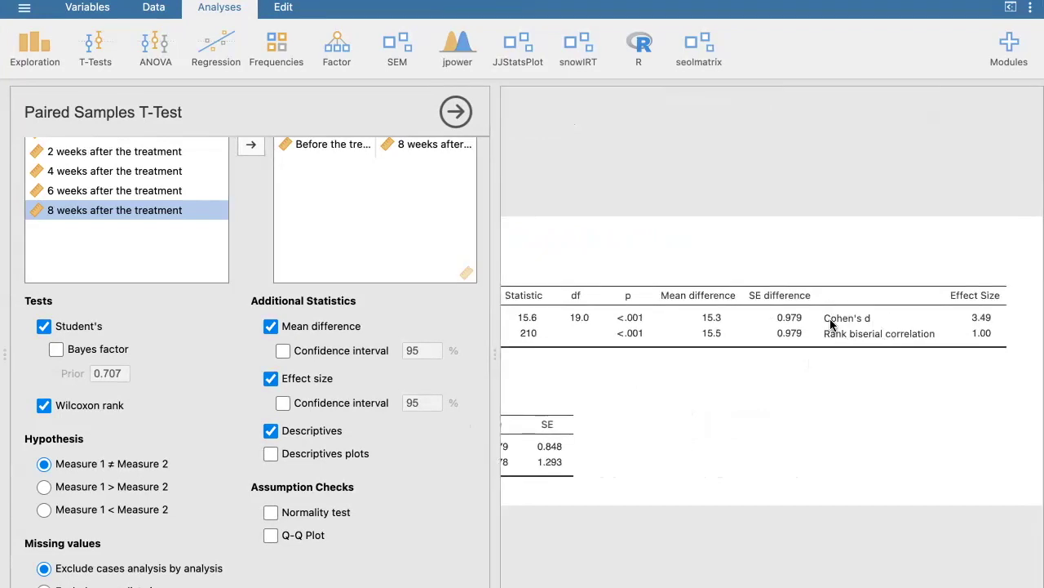
pyautogui.hscroll(-5, 785, 327)
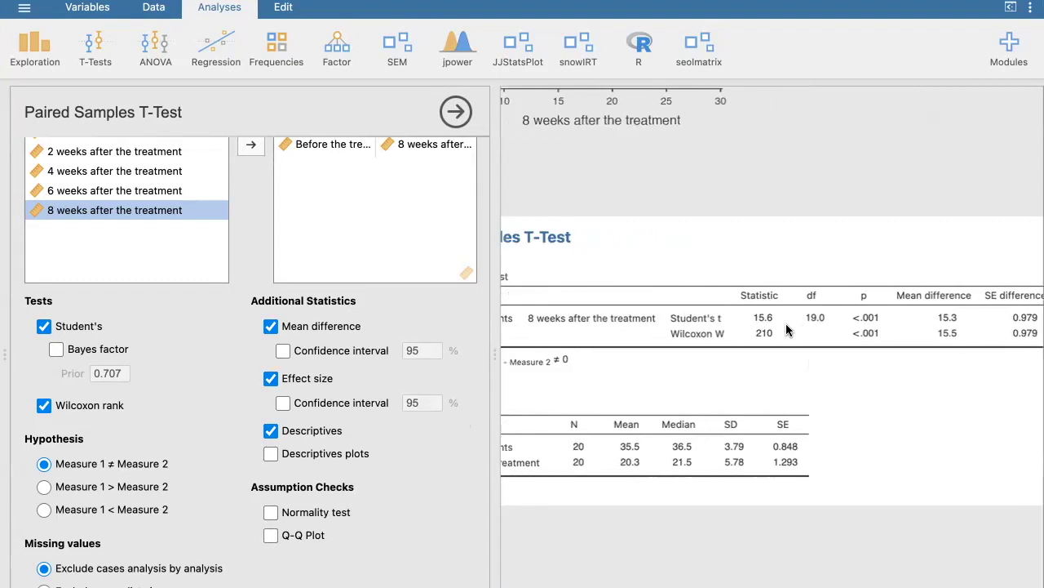
pyautogui.hscroll(-2, 786, 328)
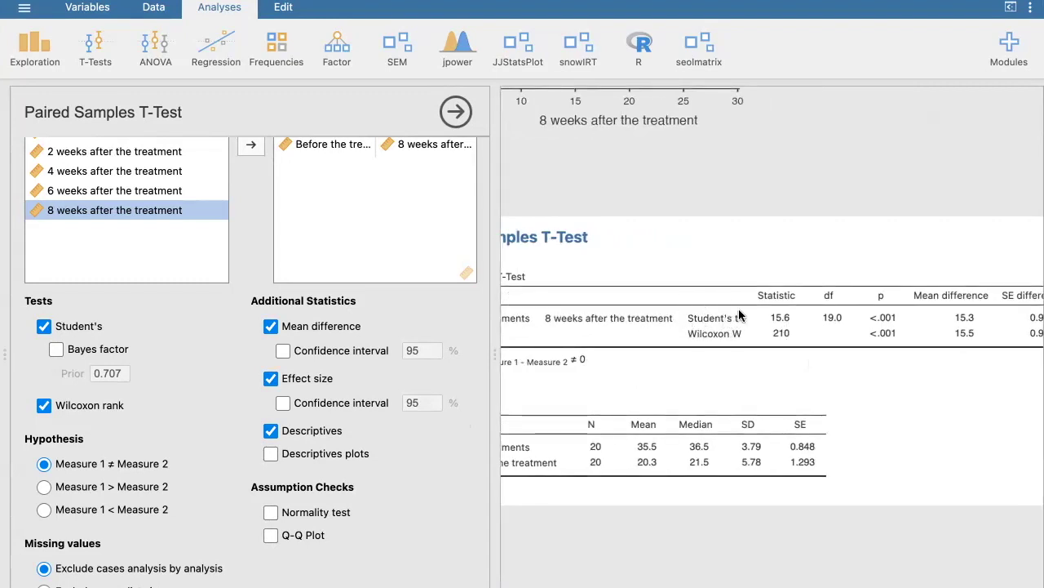
# Examine the Student's t and Wilcoxon rows, comparing statistics, p-values, mean differences and effect sizes with the descriptives table
pyautogui.hscroll(10, 703, 323)
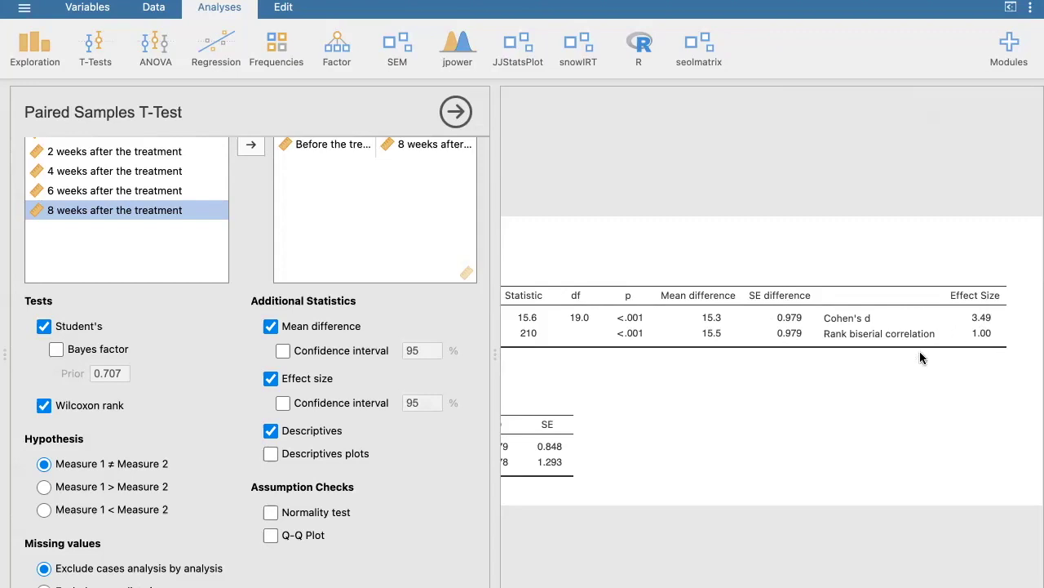
pyautogui.hscroll(-5, 920, 357)
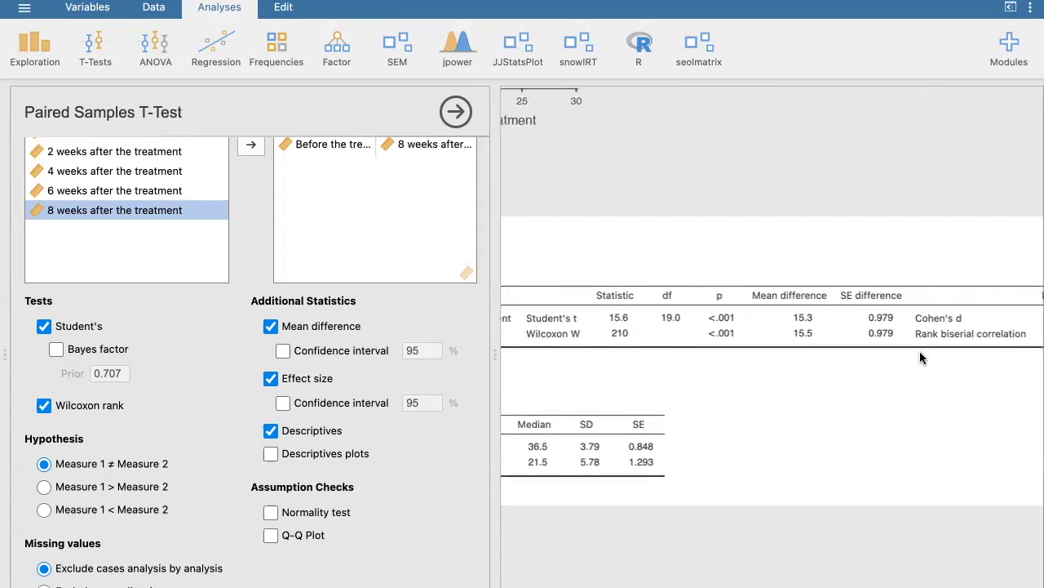
pyautogui.hscroll(-4, 920, 357)
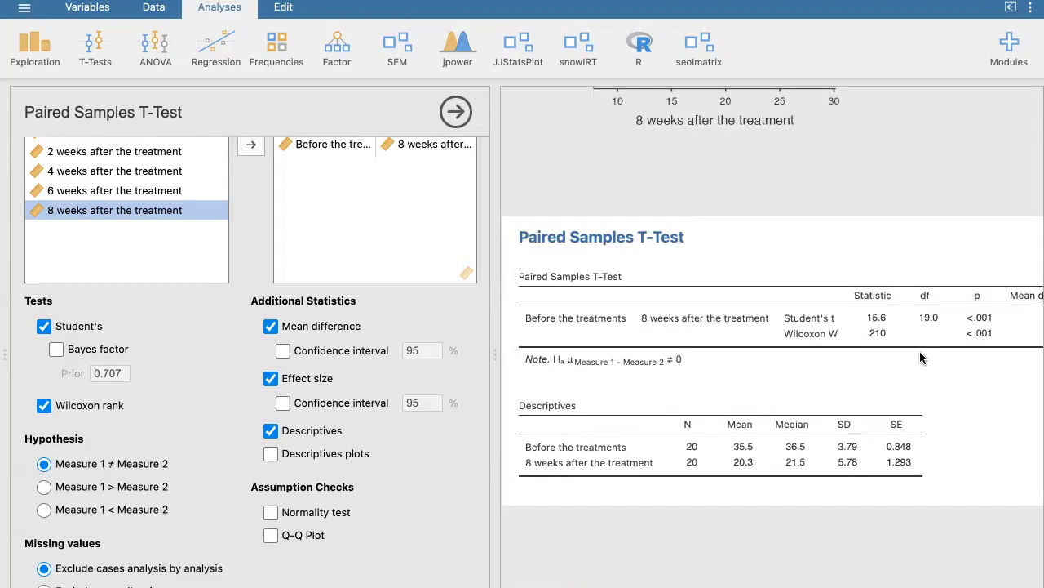
pyautogui.hscroll(9, 920, 357)
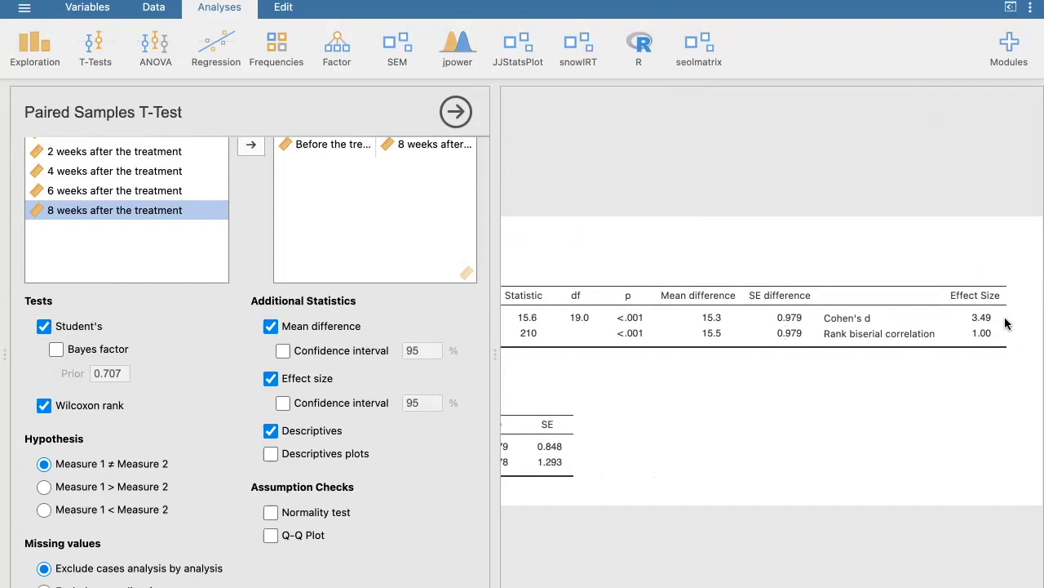
pyautogui.hscroll(-7, 891, 402)
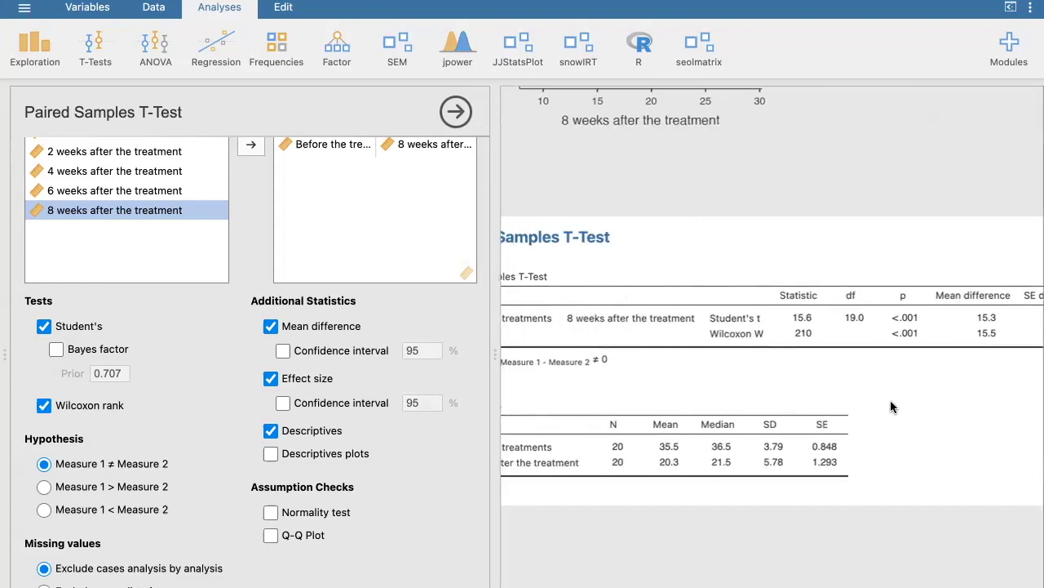
pyautogui.hscroll(-1, 890, 400)
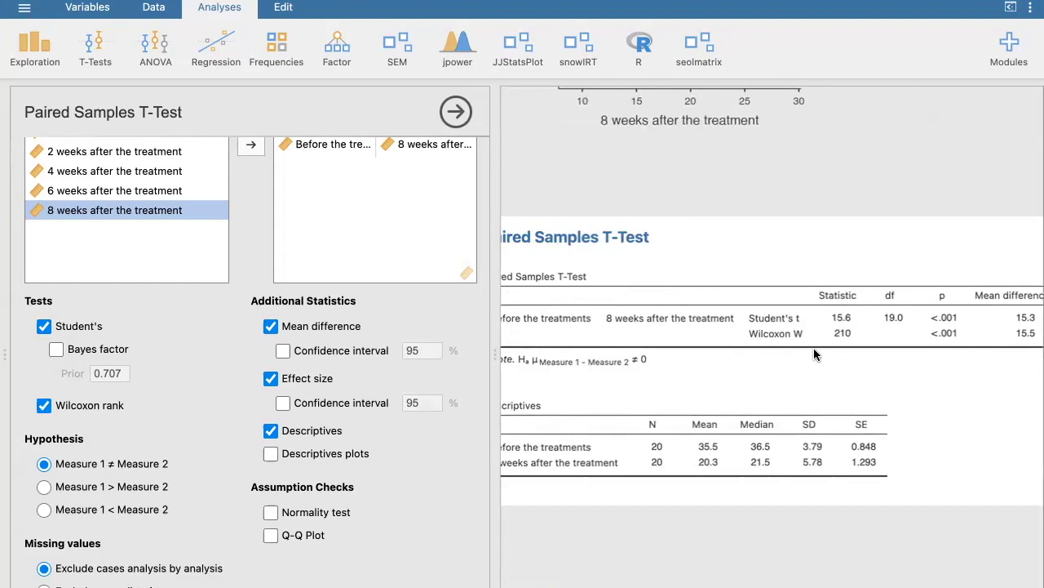
pyautogui.hscroll(8, 813, 348)
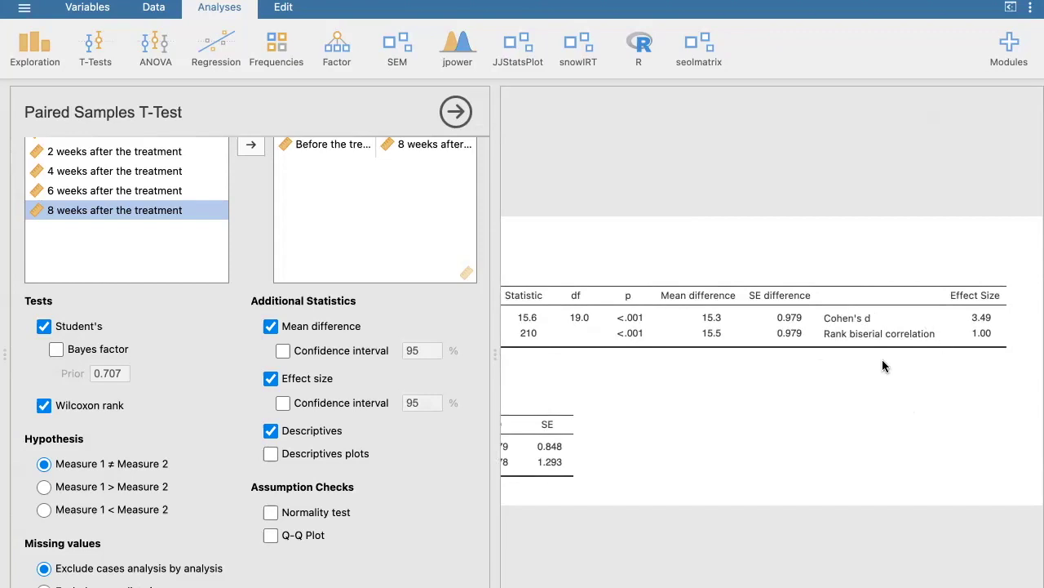
pyautogui.scroll(1, 332, 191)
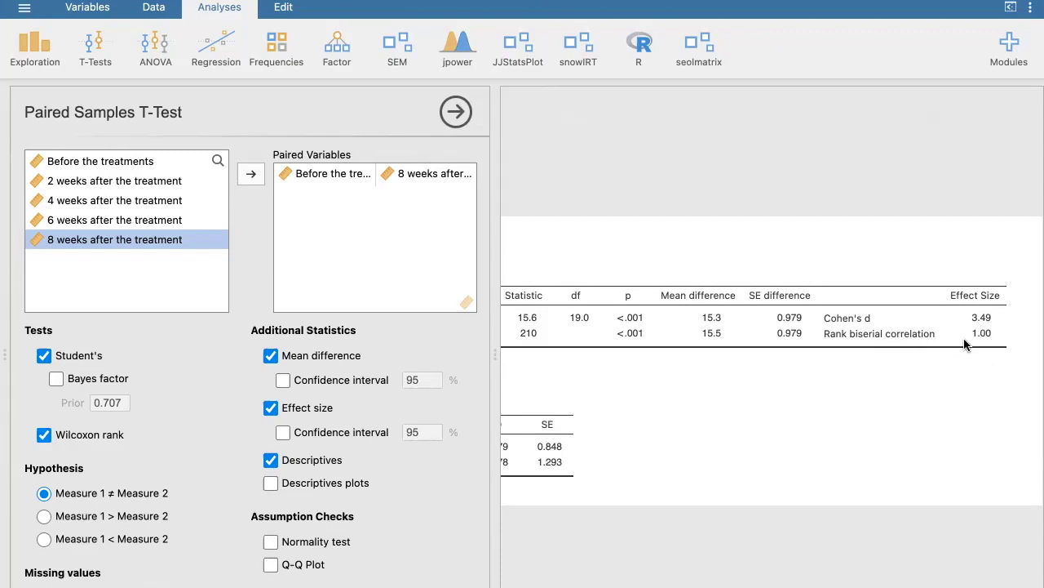
pyautogui.hscroll(-10, 956, 358)
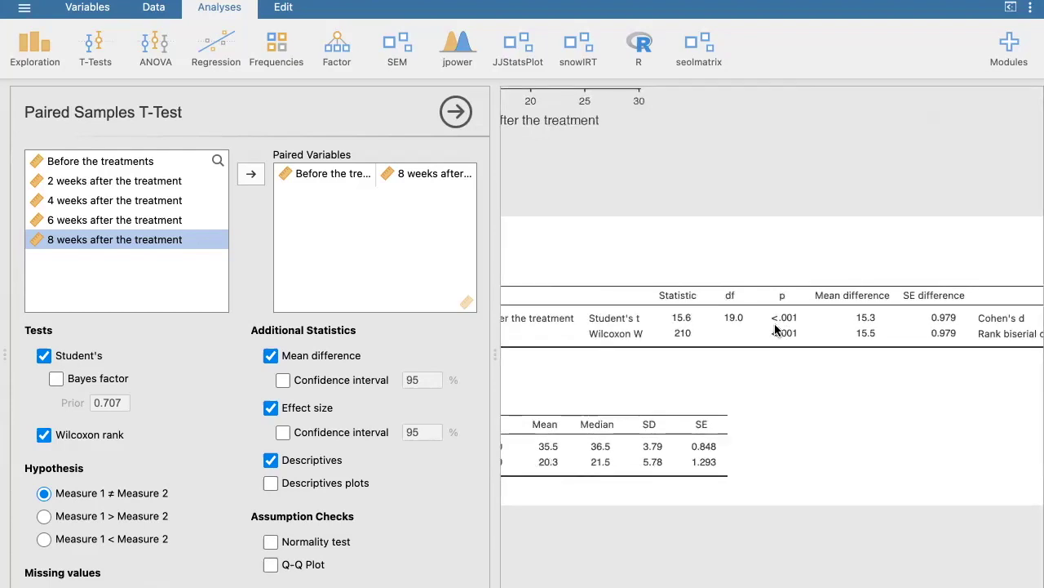
pyautogui.hscroll(10, 807, 346)
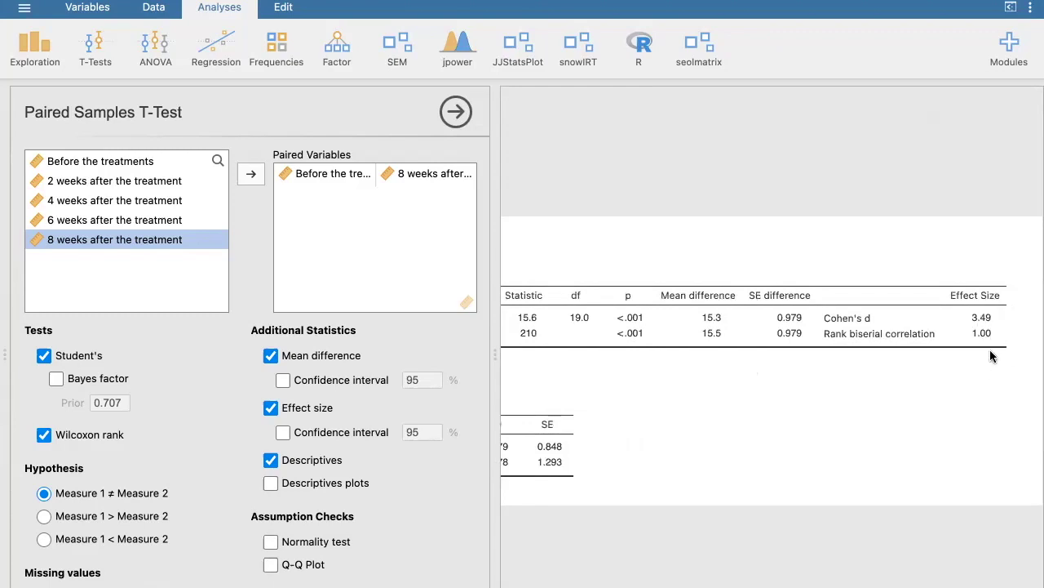
pyautogui.hscroll(-5, 865, 398)
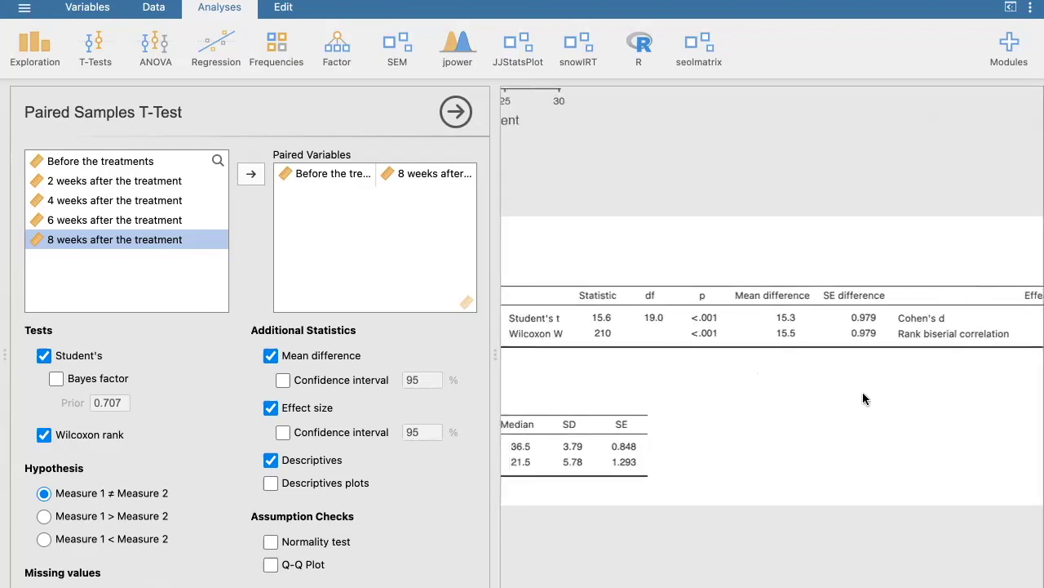
pyautogui.hscroll(-3, 863, 397)
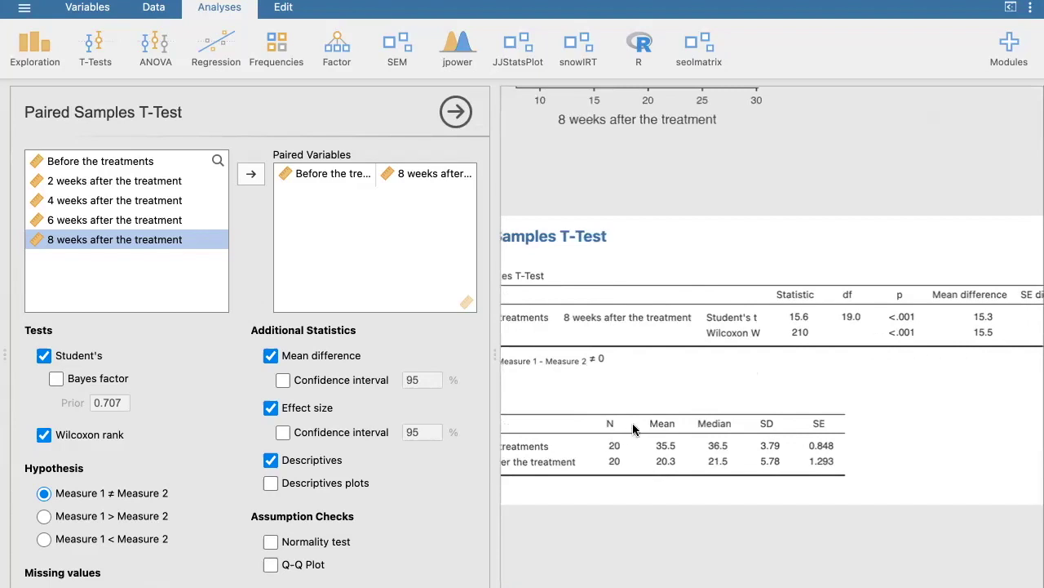
pyautogui.hscroll(-3, 634, 423)
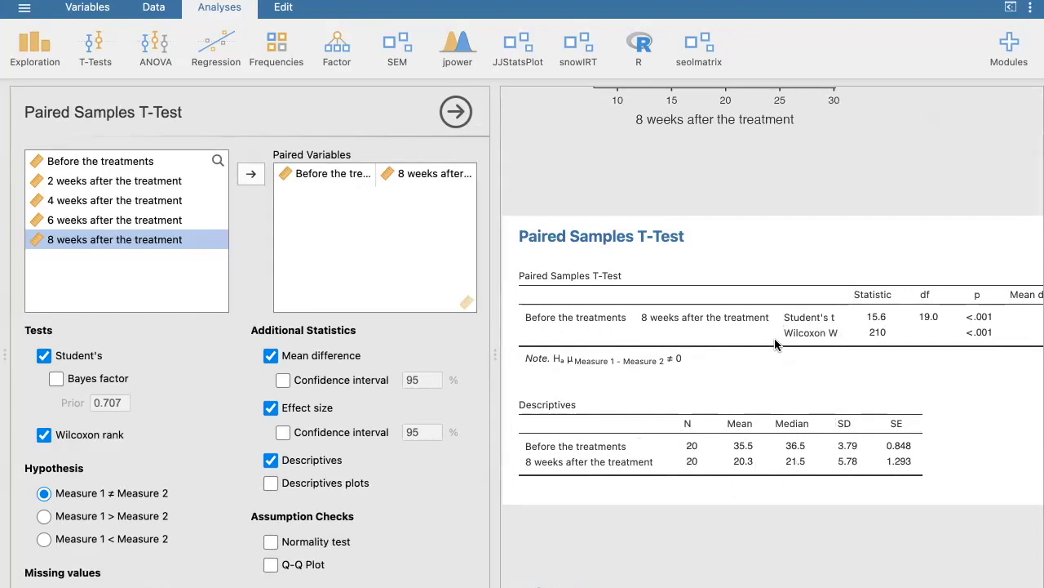
pyautogui.hscroll(5, 816, 351)
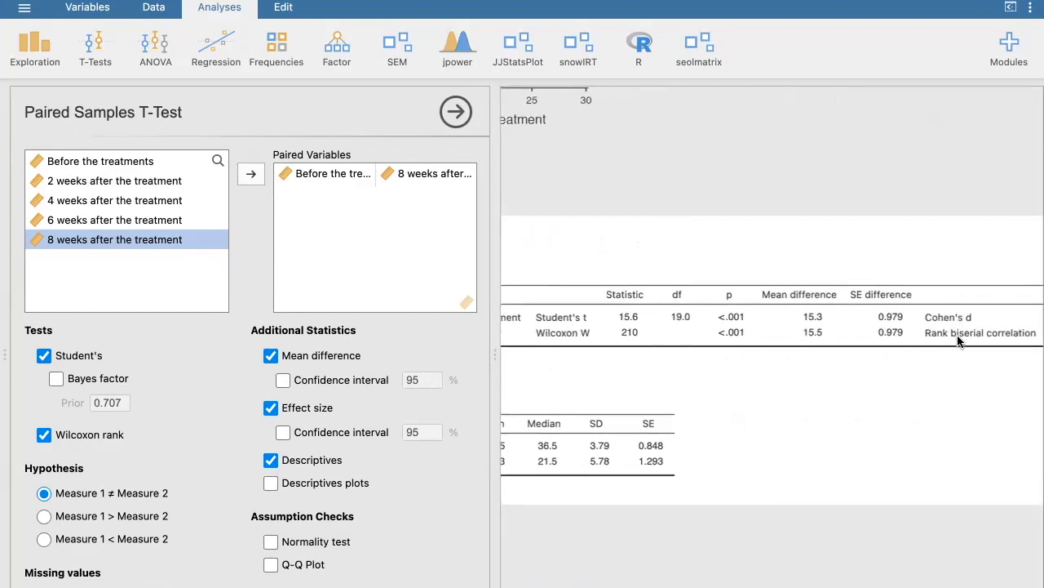
pyautogui.hscroll(-4, 957, 335)
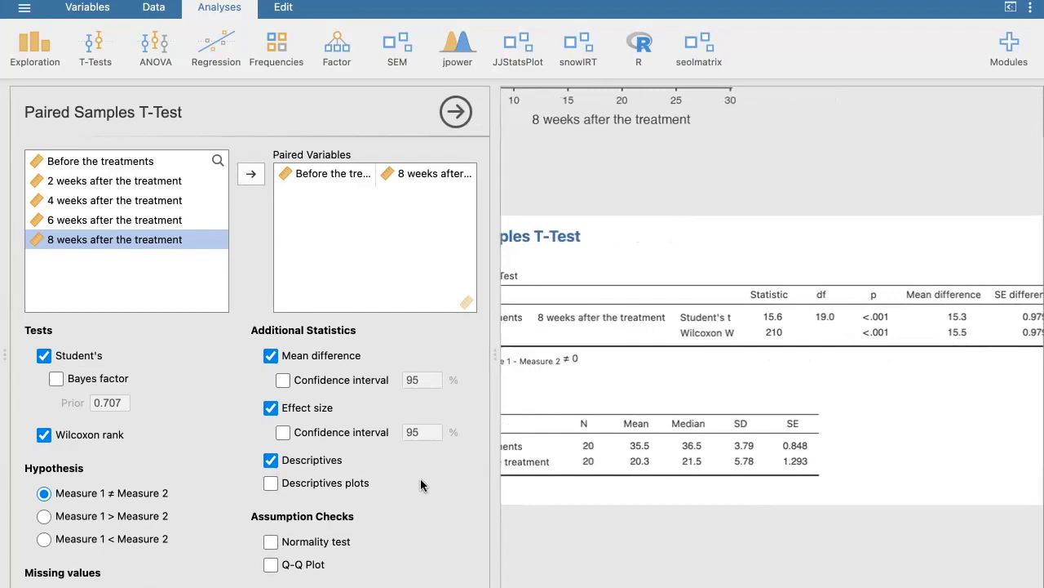
pyautogui.scroll(-1, 422, 482)
pyautogui.scroll(1, 422, 482)
pyautogui.hscroll(-3, 633, 438)
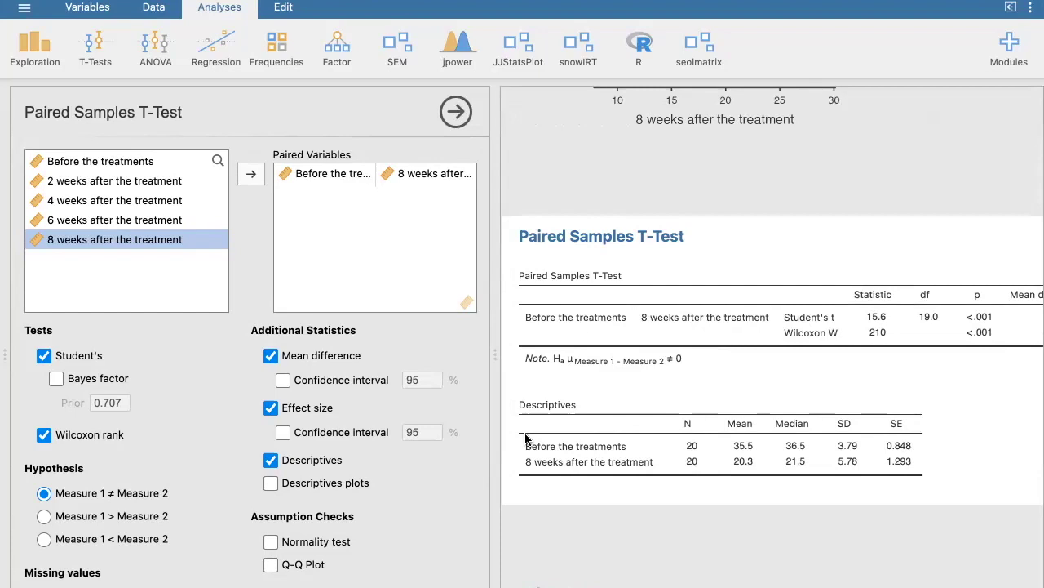
# Create a new parametric Repeated Measures ANOVA and name its first repeated measures factor CBT
pyautogui.click(151, 56)
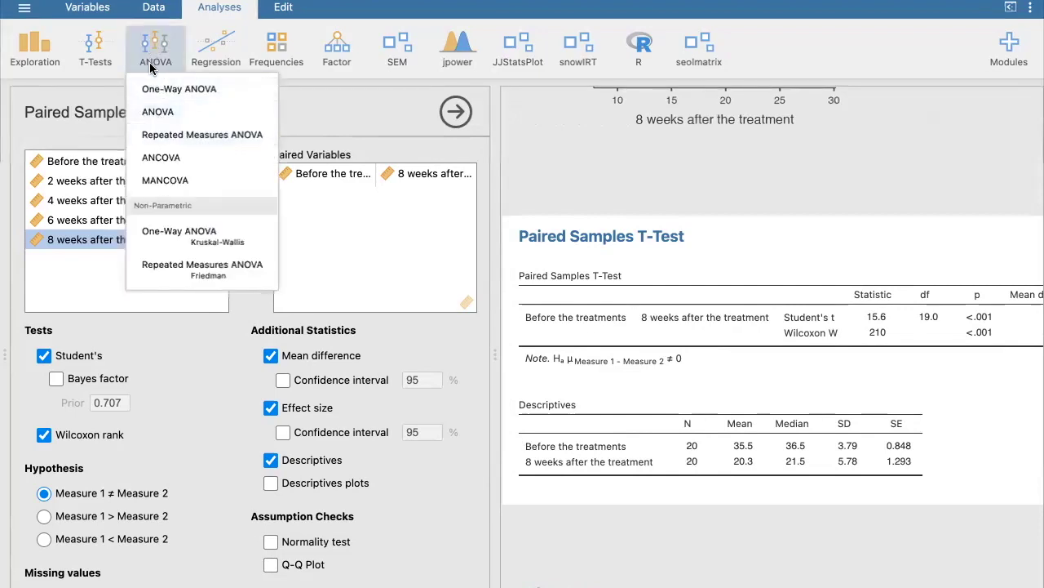
pyautogui.click(182, 135)
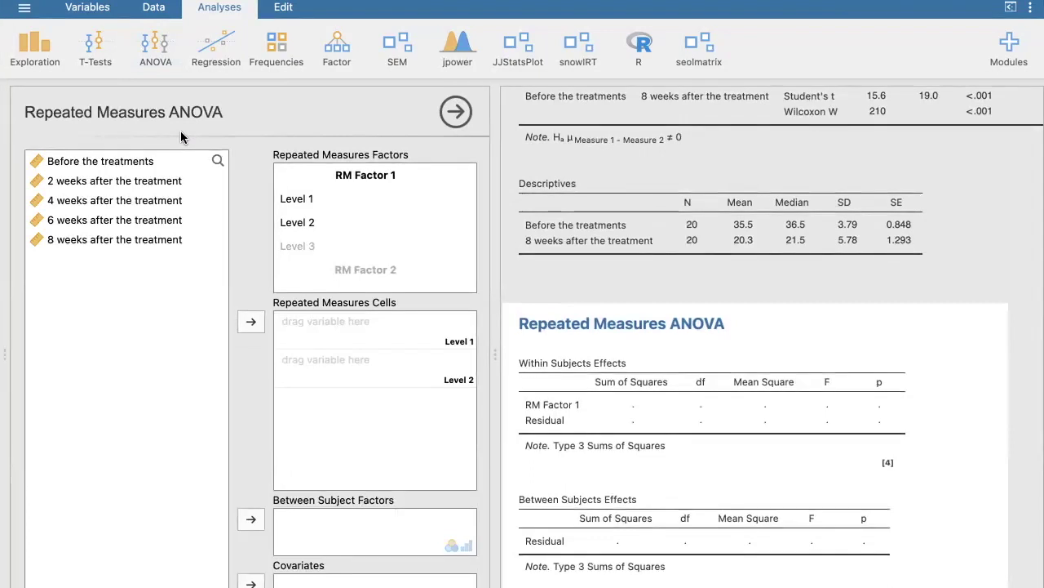
pyautogui.doubleClick(392, 175)
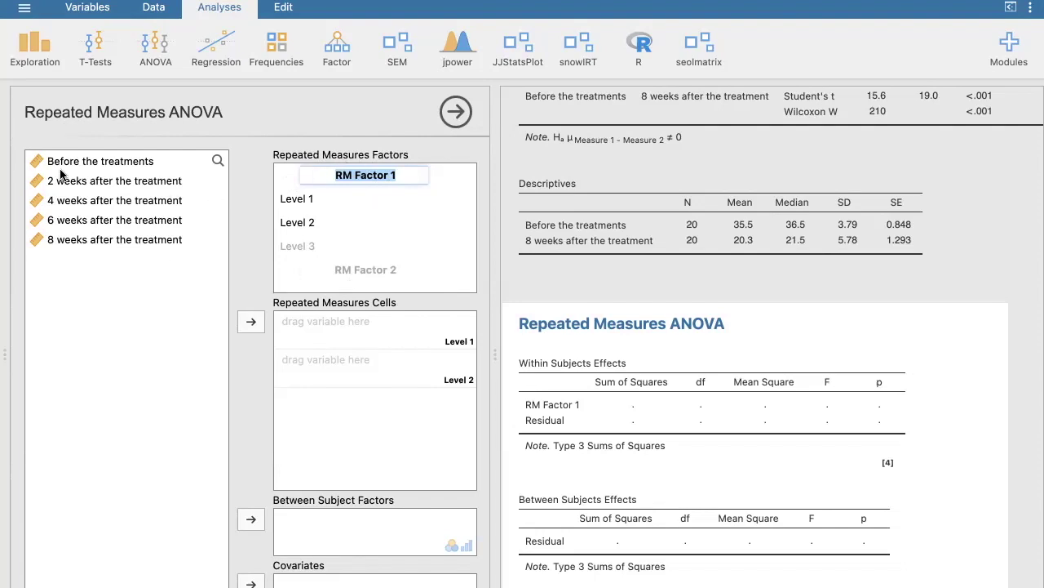
pyautogui.write('CBT')
pyautogui.press('Tab')
# Name the first two levels of the CBT factor "Before the treatments" and "2 weeks after the treatments"
pyautogui.write('B')
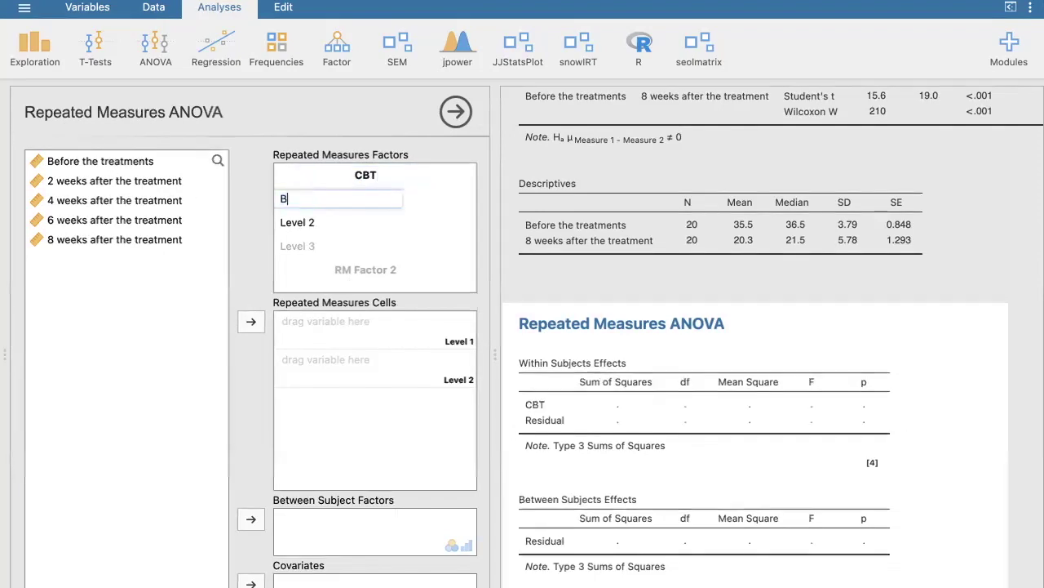
pyautogui.write('efore the treatments')
pyautogui.click(306, 229)
pyautogui.write('2 weeks af')
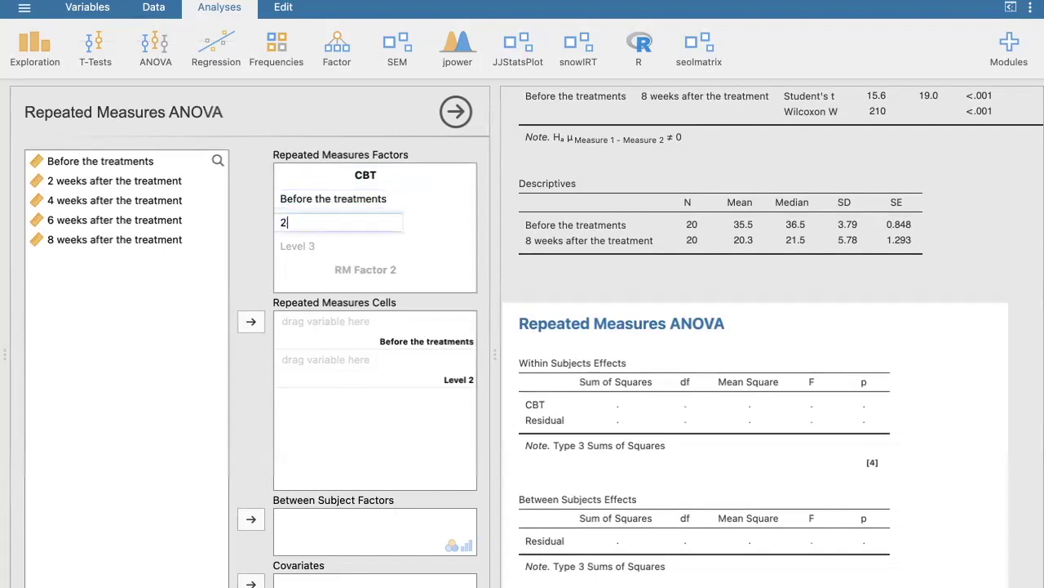
pyautogui.write('ter the t')
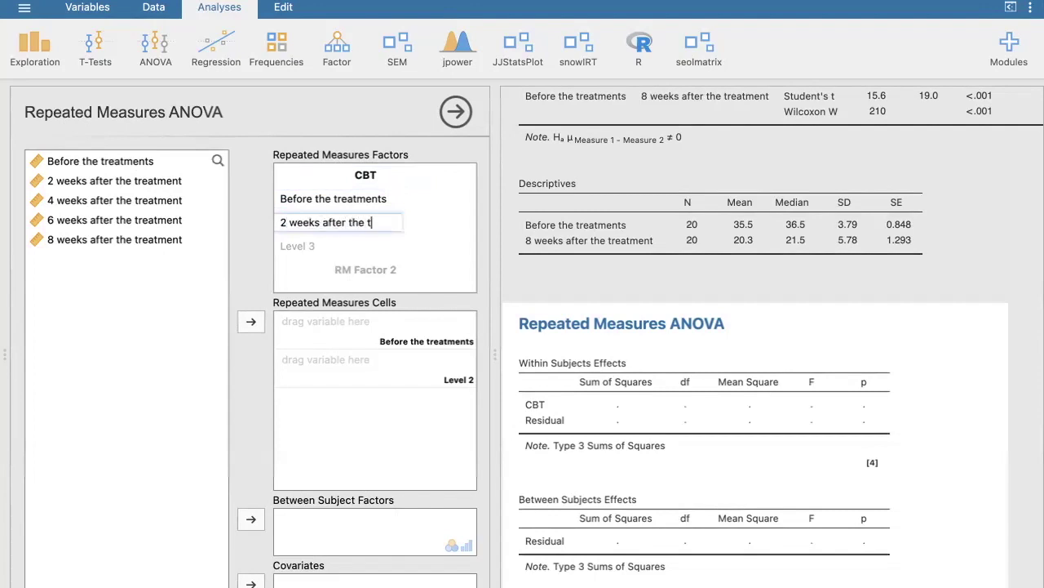
pyautogui.write('reatments')
pyautogui.press('Return')
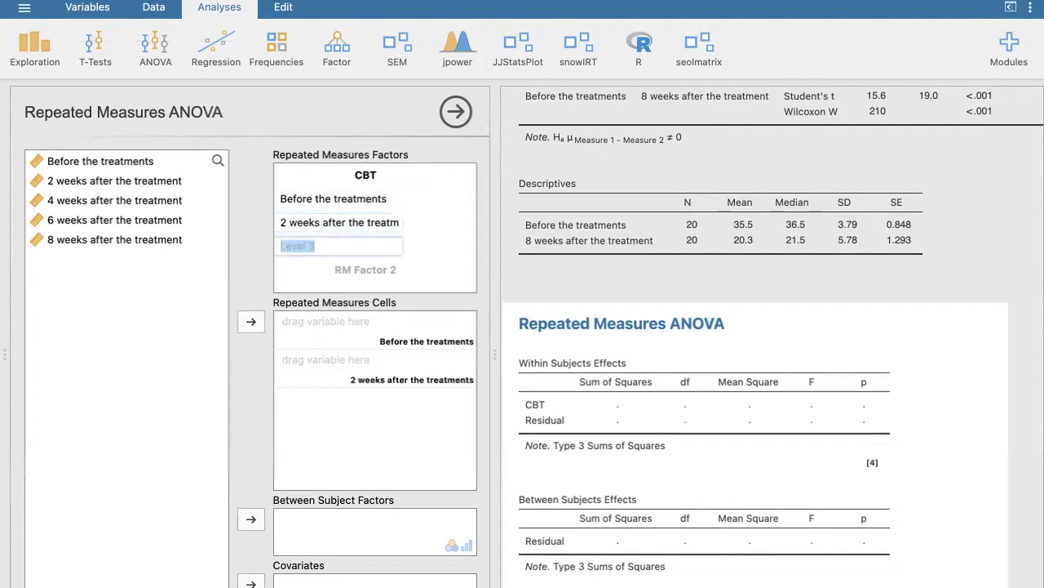
# Add a third and fourth level to the CBT factor, "4 weeks after the treatments" and "6 weeks after the treatments"
pyautogui.write('4 w')
pyautogui.write('eeks after the ')
pyautogui.write('treatments')
pyautogui.press('Return')
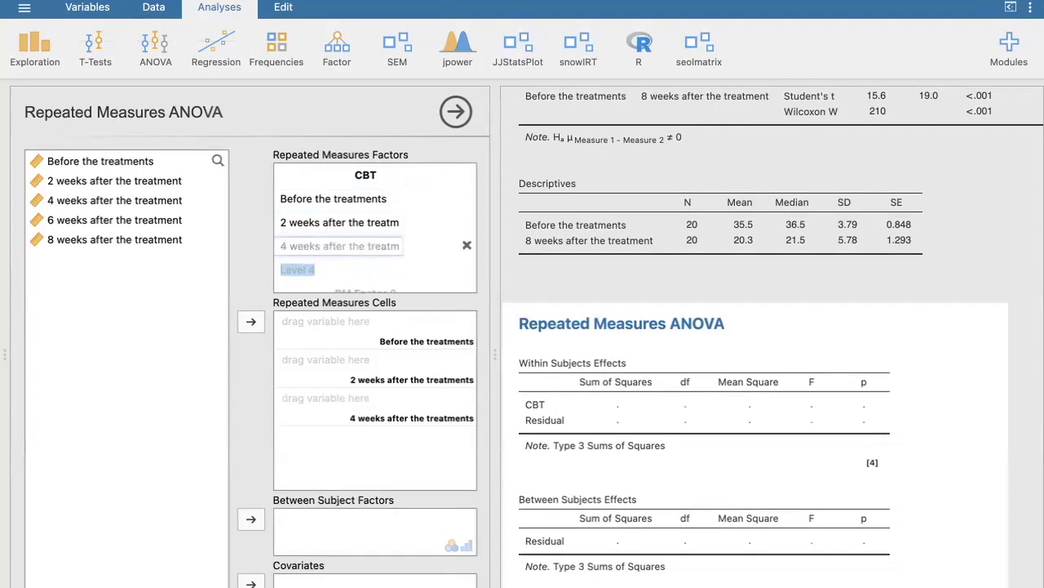
pyautogui.write('6 wee')
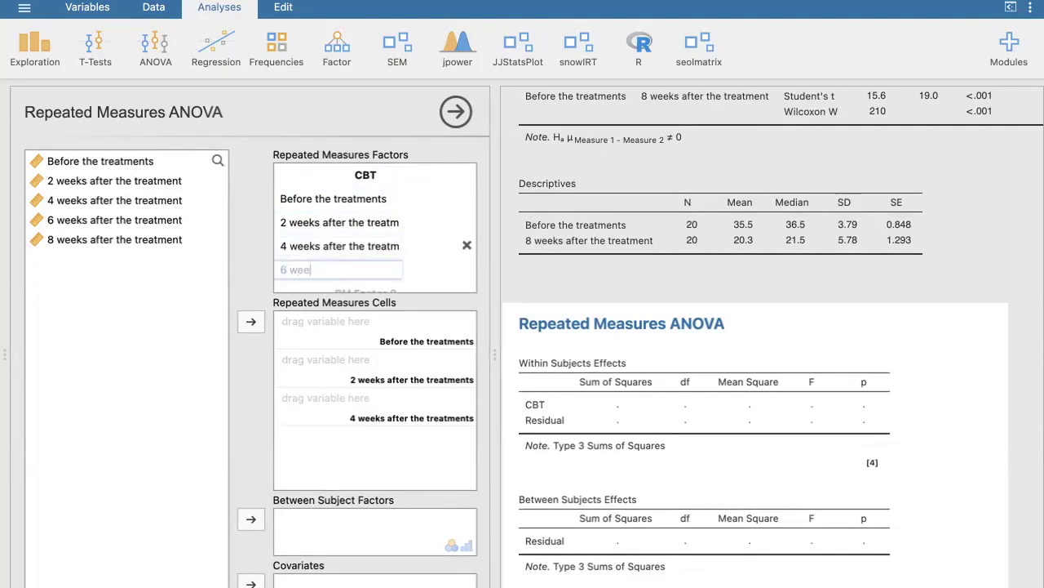
pyautogui.write('ks after the treatments')
pyautogui.press('Return')
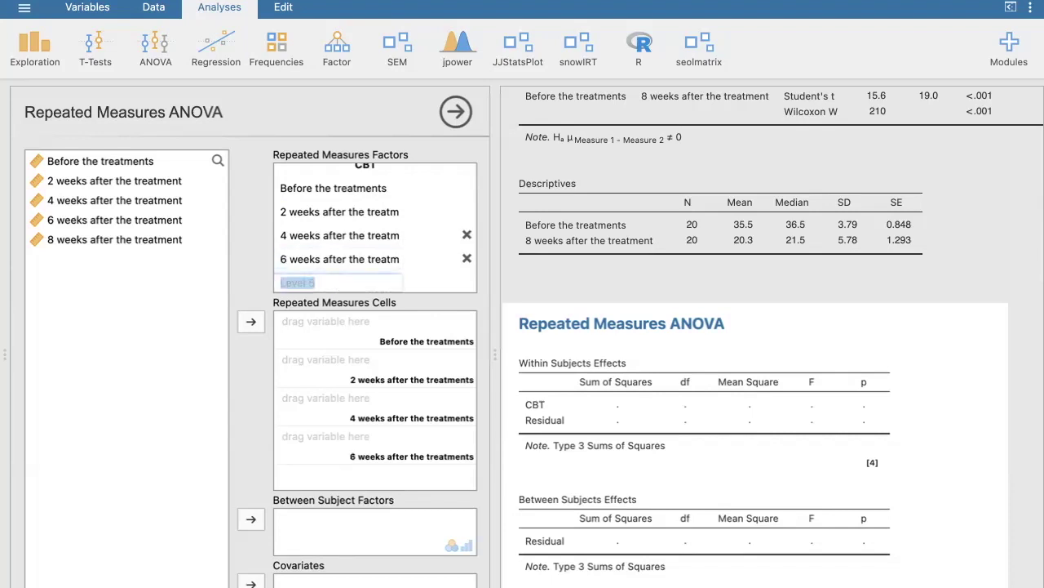
# Add a fifth level to the CBT factor named "8 weeks after the treatment"
pyautogui.write('8 weeks after')
pyautogui.write(' the')
pyautogui.write(' treatment')
pyautogui.press('Return')
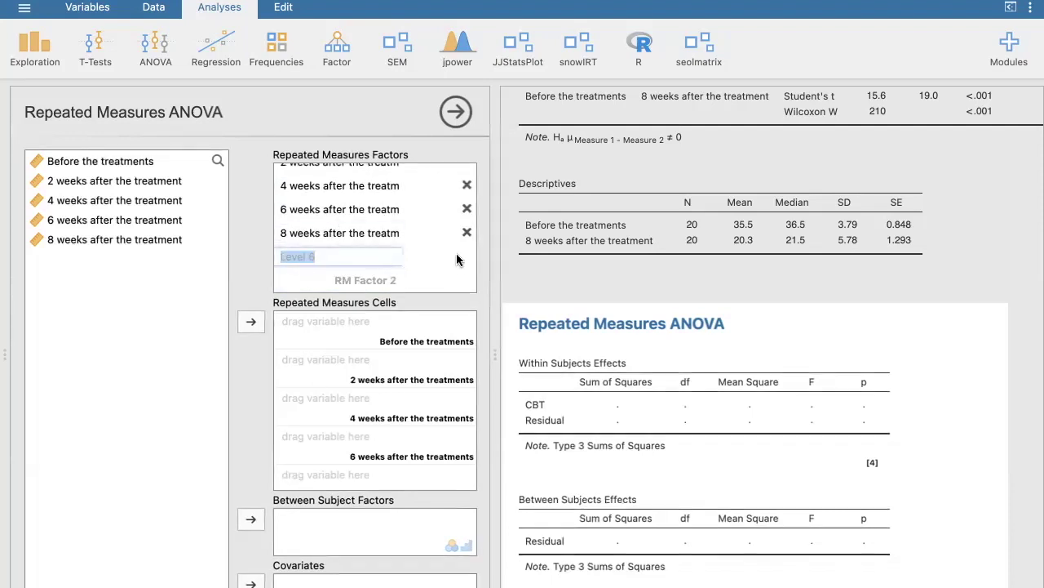
# Assign the Before the treatments variable to the matching repeated measures cell of the CBT factor
pyautogui.scroll(2, 286, 287)
pyautogui.scroll(2, 286, 289)
pyautogui.scroll(-2, 310, 220)
pyautogui.scroll(2, 310, 220)
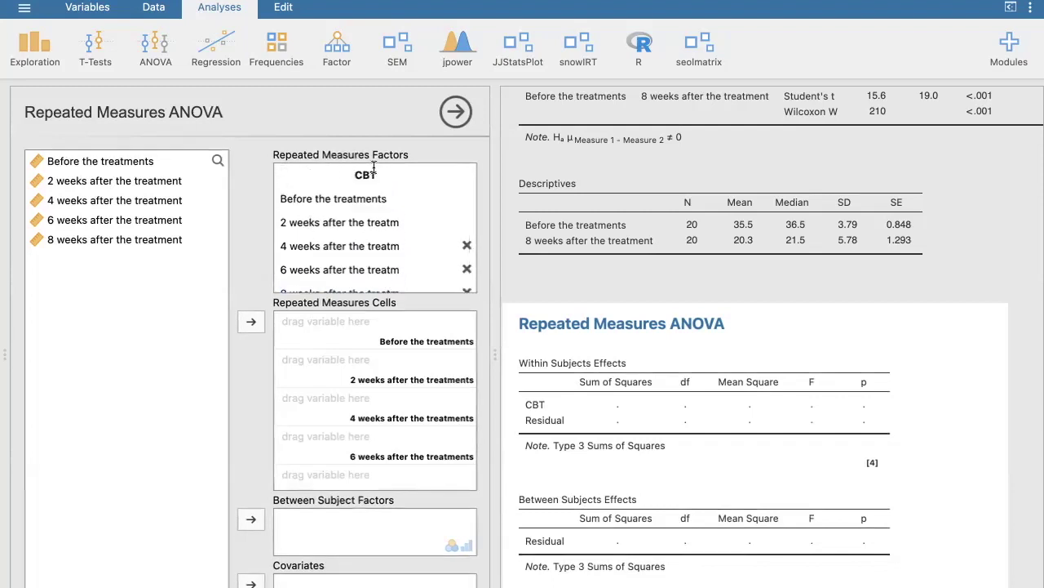
pyautogui.scroll(-1, 342, 362)
pyautogui.scroll(1, 343, 361)
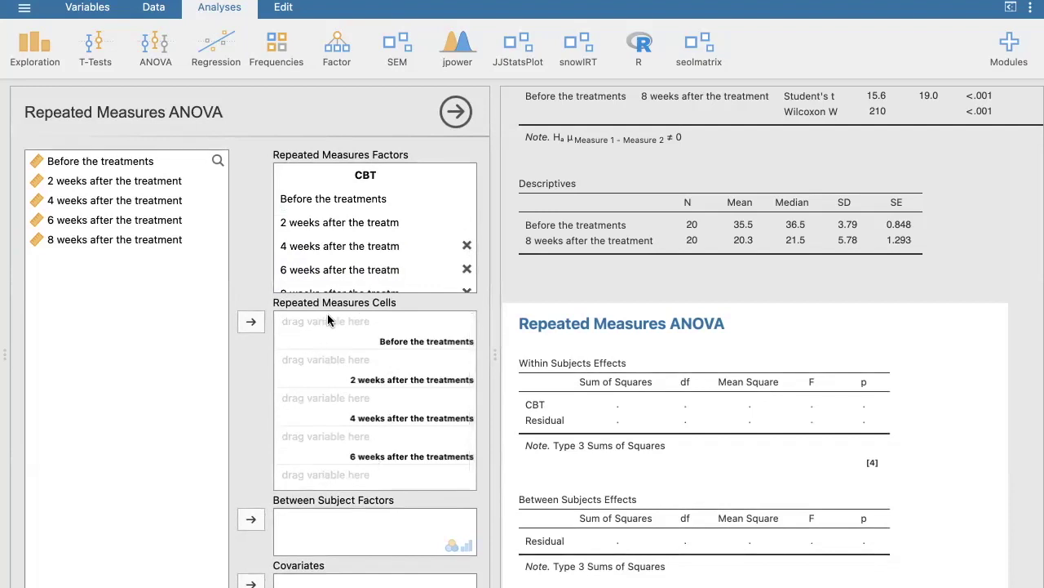
pyautogui.click(343, 333)
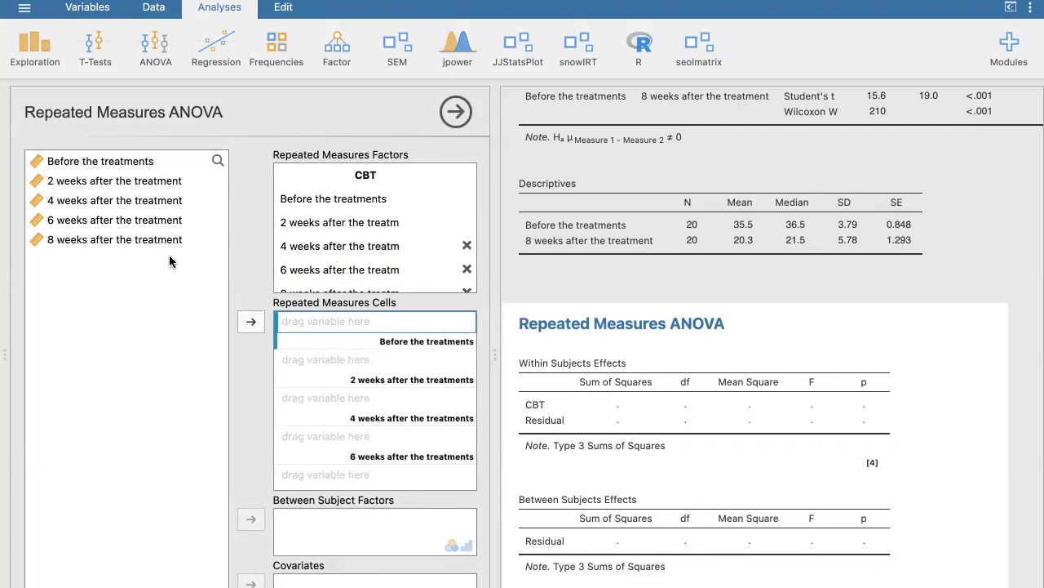
pyautogui.click(86, 160)
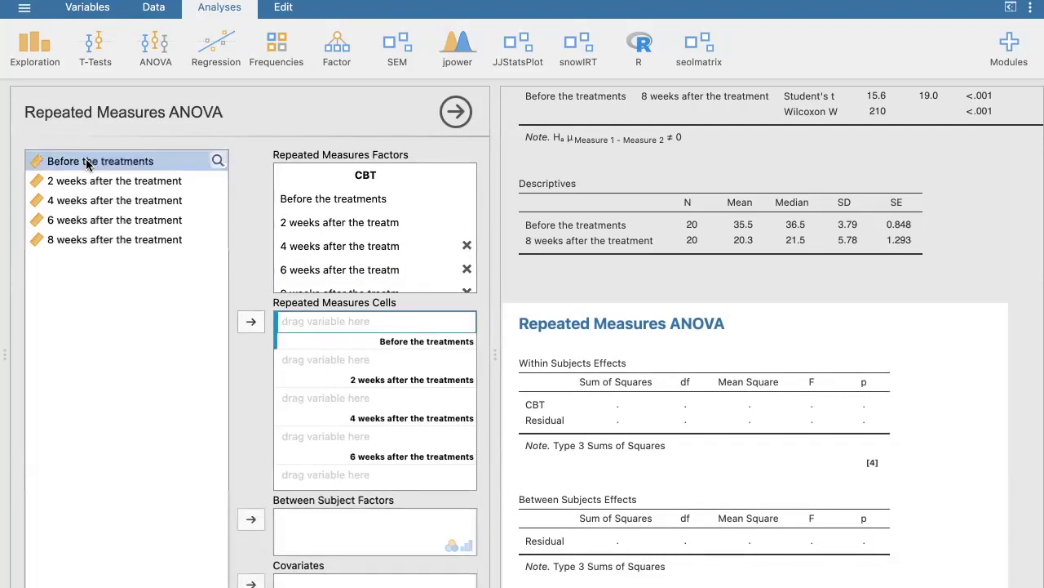
pyautogui.click(250, 323)
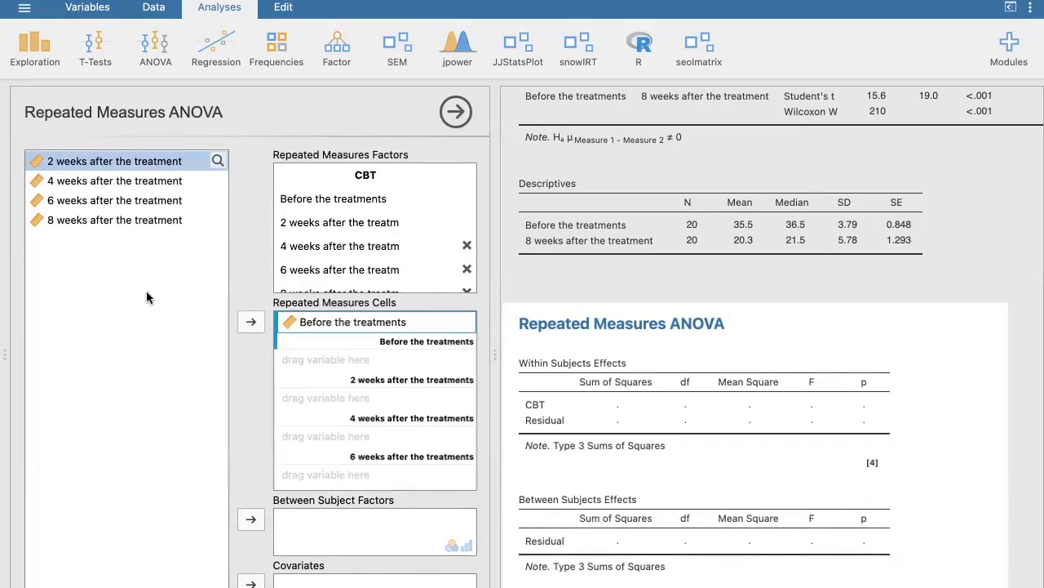
# Assign the 2 weeks and 4 weeks after the treatment variables to their matching repeated measures cells
pyautogui.click(304, 360)
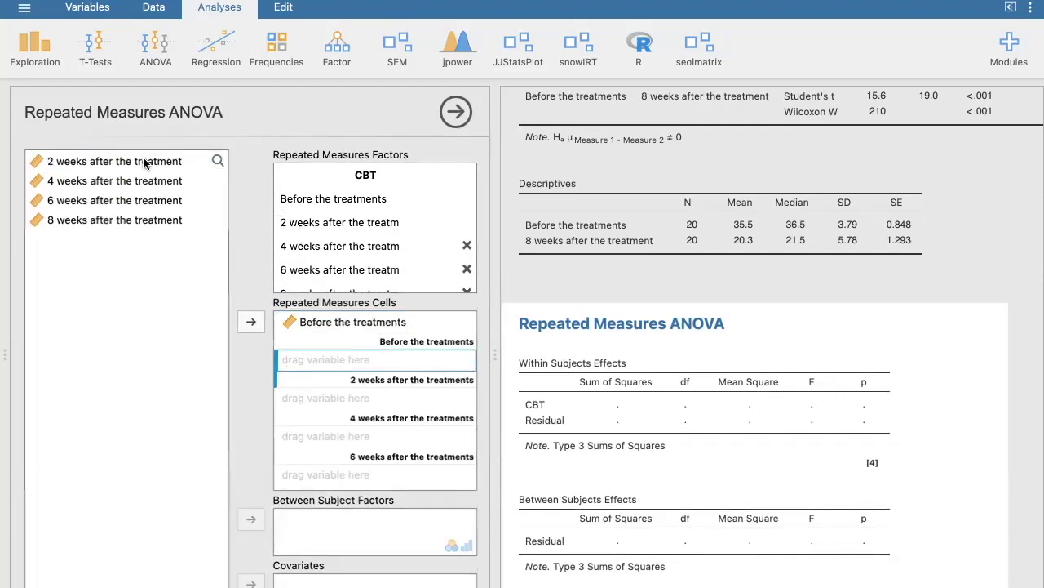
pyautogui.click(141, 164)
pyautogui.click(250, 321)
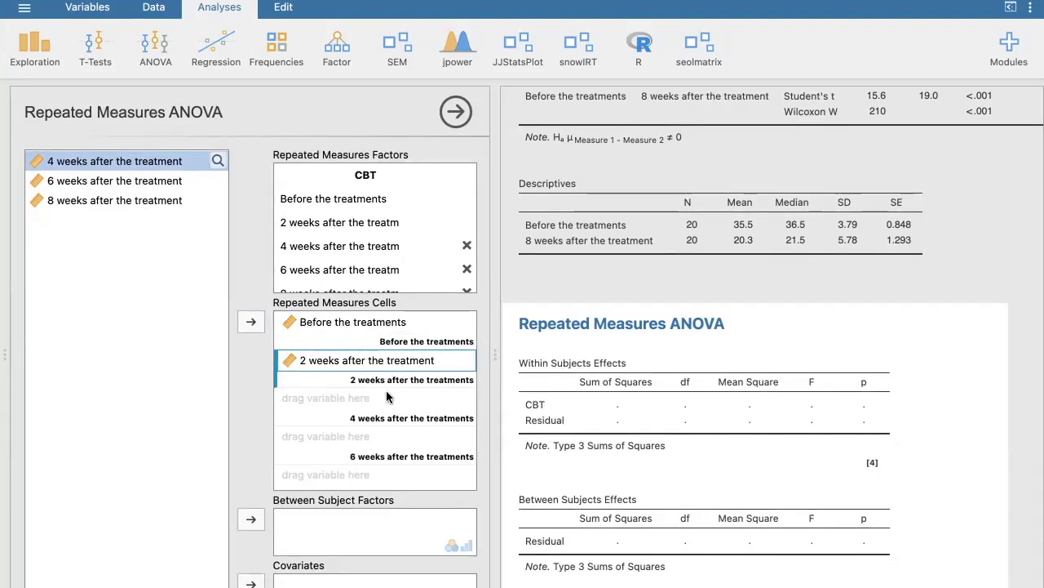
pyautogui.click(322, 399)
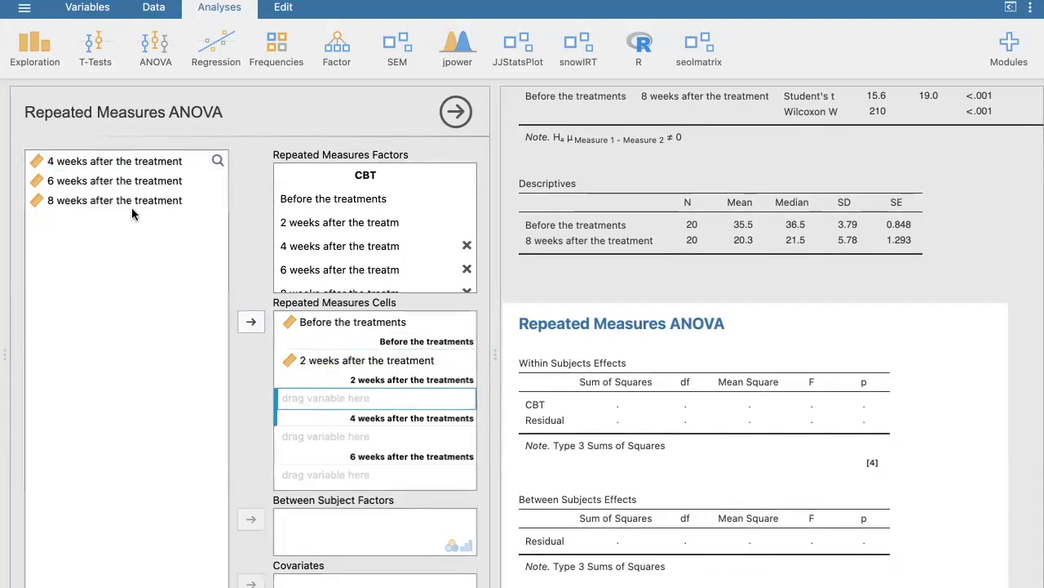
pyautogui.click(108, 160)
pyautogui.click(251, 322)
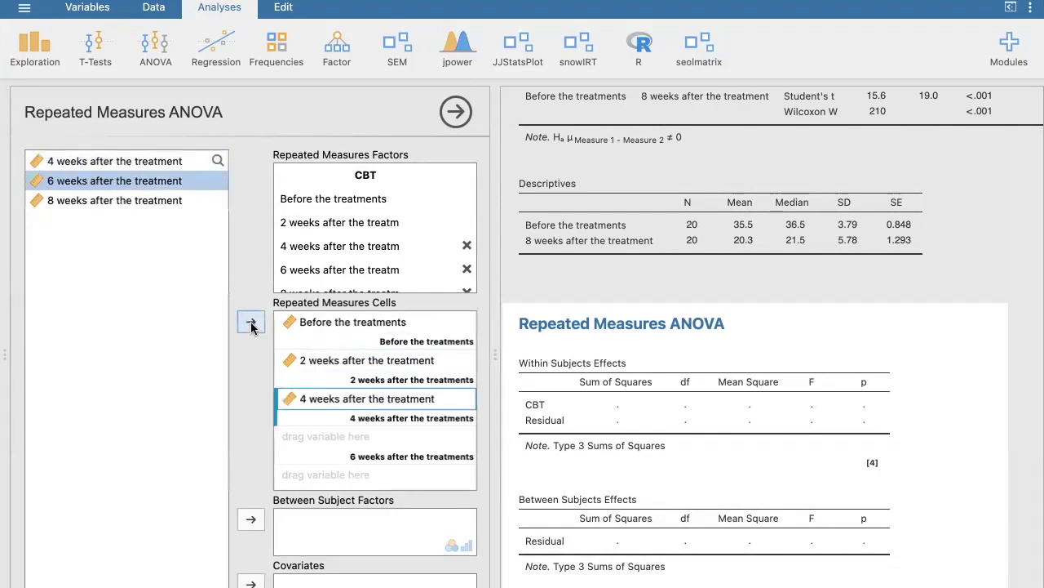
# Assign the 6 weeks and 8 weeks after the treatment variables to their matching repeated measures cells
pyautogui.click(335, 437)
pyautogui.click(119, 161)
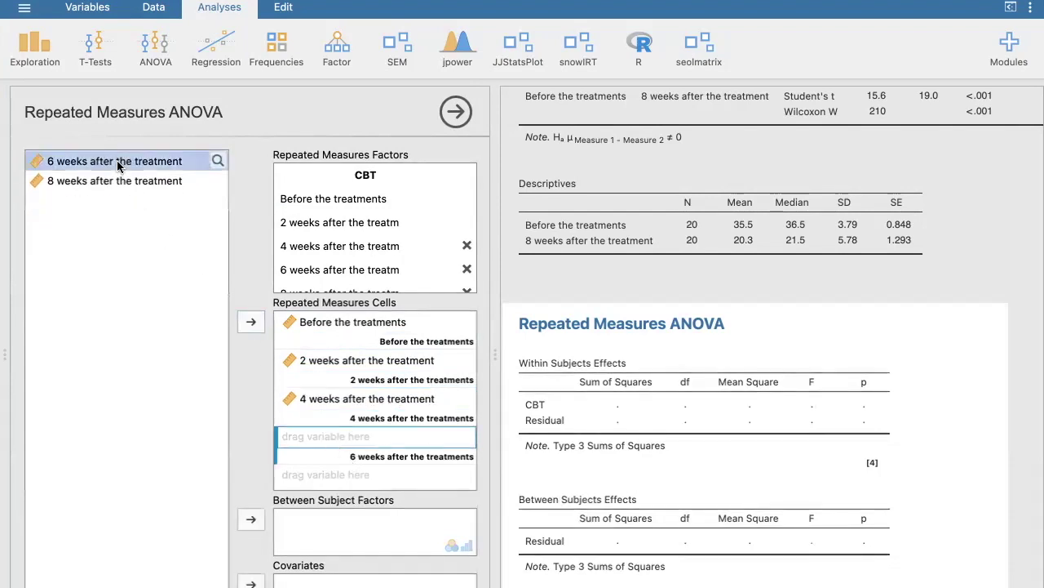
pyautogui.click(251, 322)
pyautogui.click(322, 479)
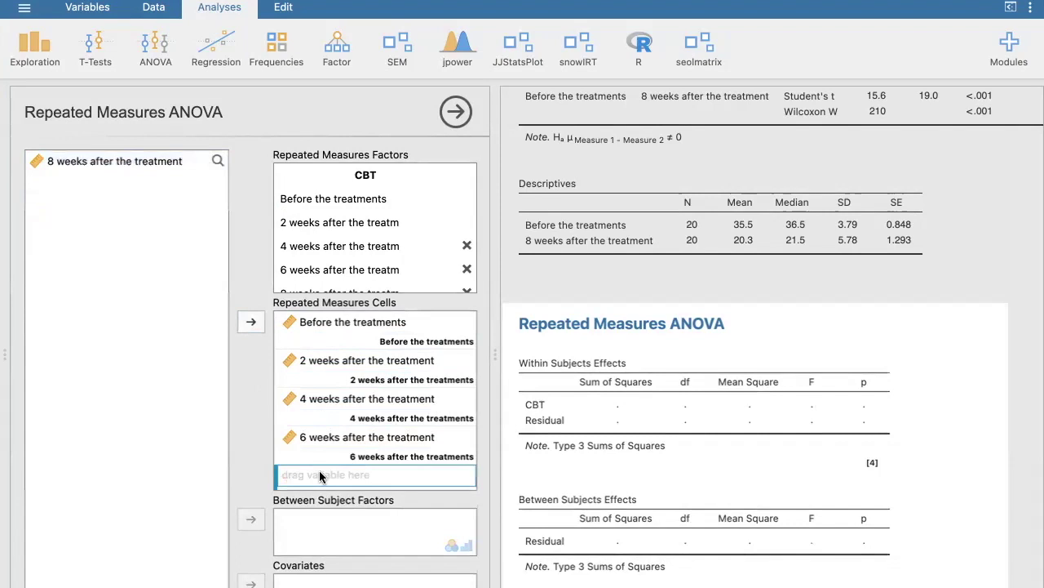
pyautogui.click(173, 161)
pyautogui.click(251, 322)
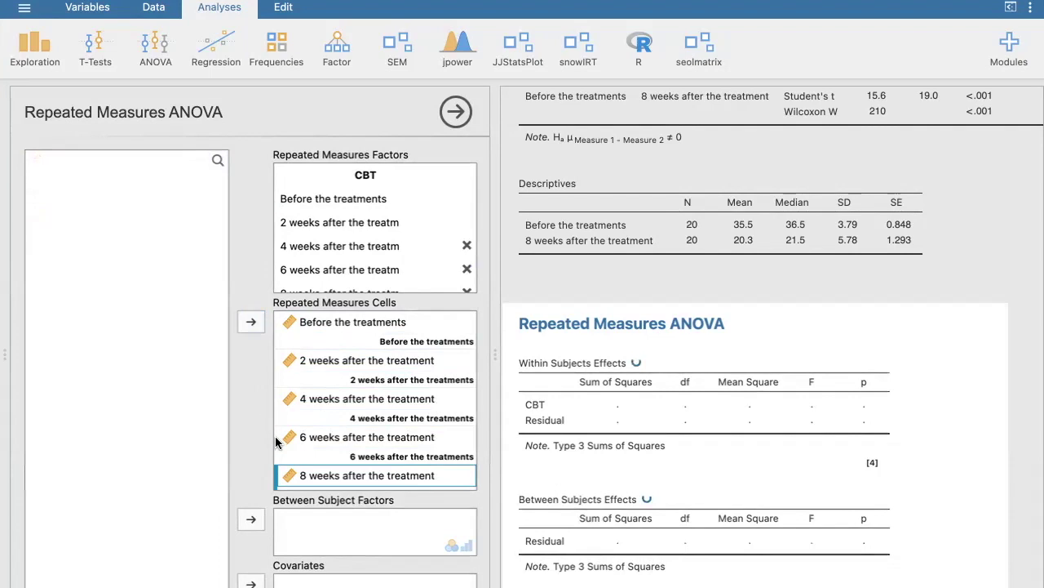
# Enable the sphericity tests among the assumption checks of the repeated measures ANOVA
pyautogui.scroll(-1, 277, 445)
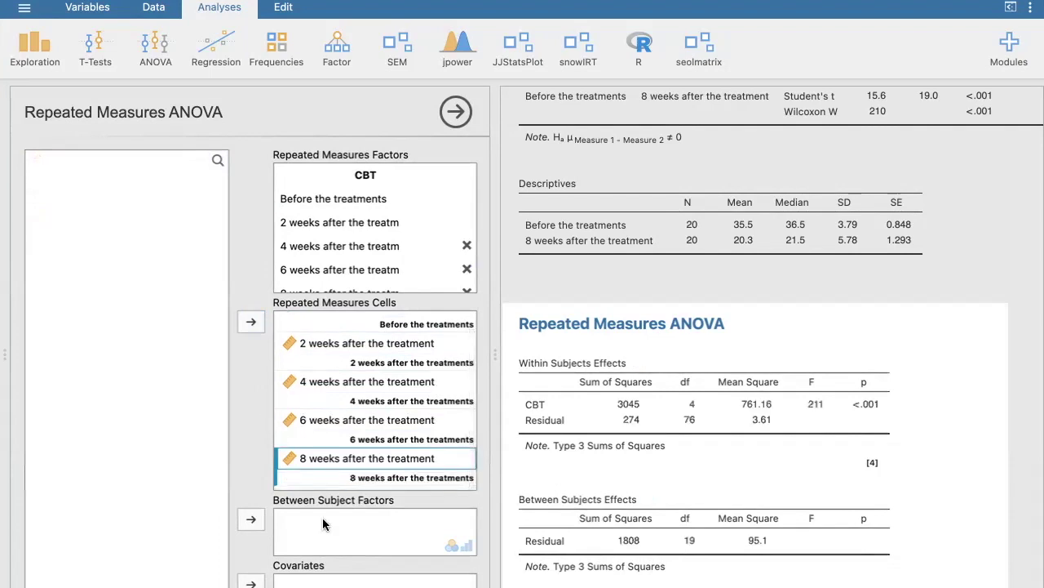
pyautogui.scroll(-2, 322, 523)
pyautogui.scroll(-4, 322, 522)
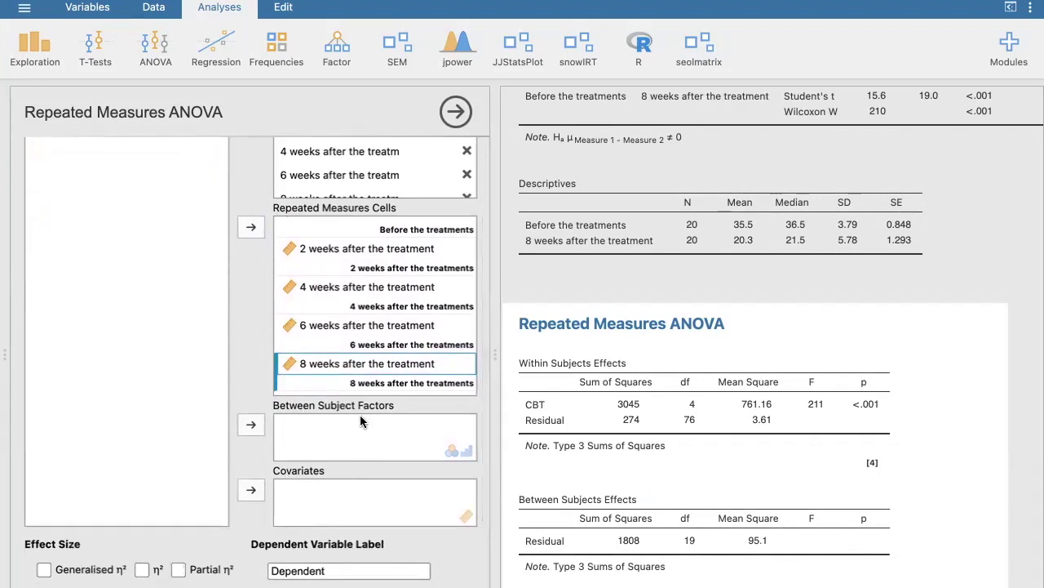
pyautogui.scroll(-5, 353, 447)
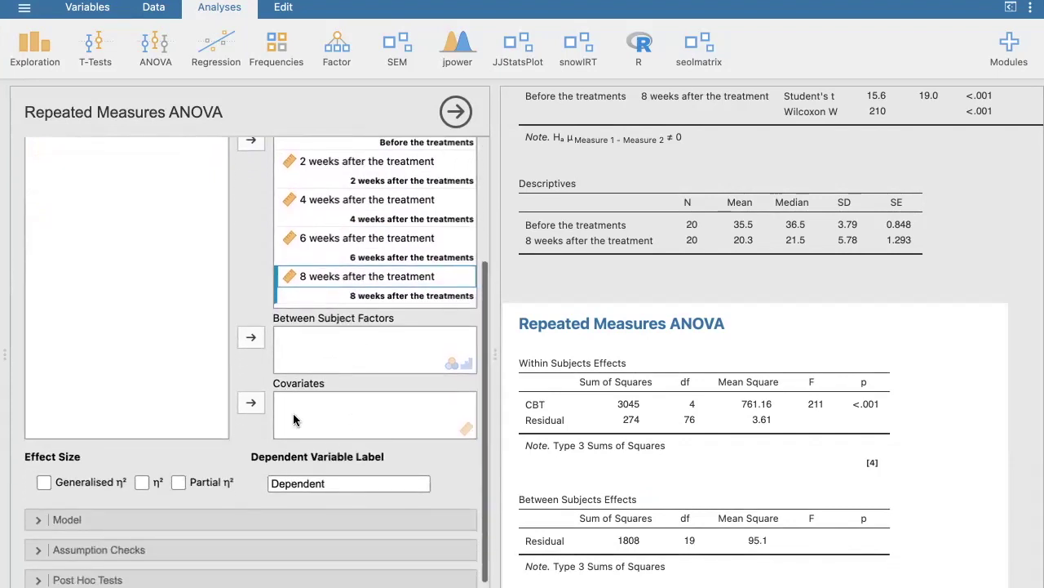
pyautogui.scroll(-3, 333, 415)
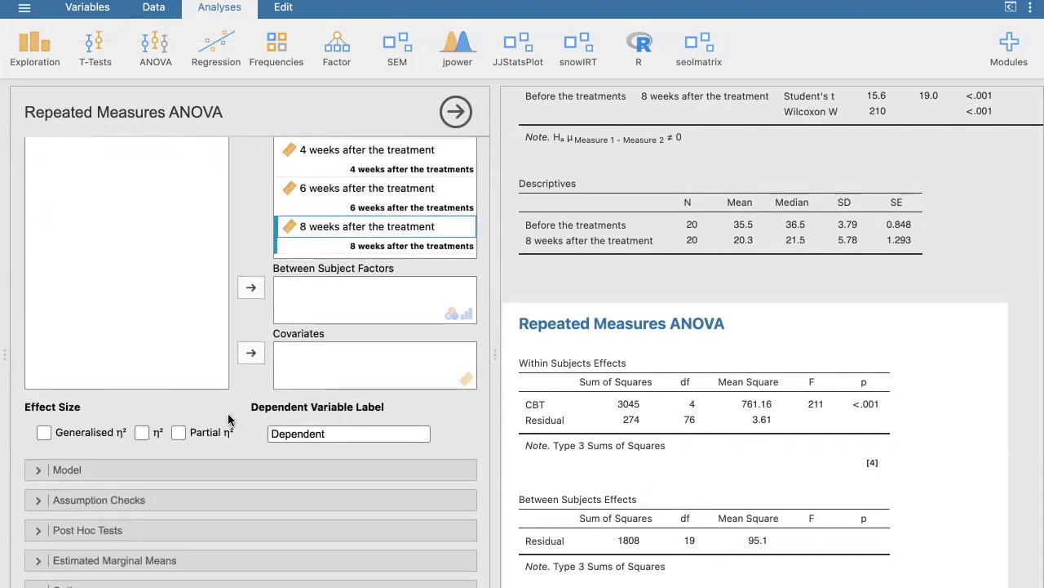
pyautogui.click(168, 499)
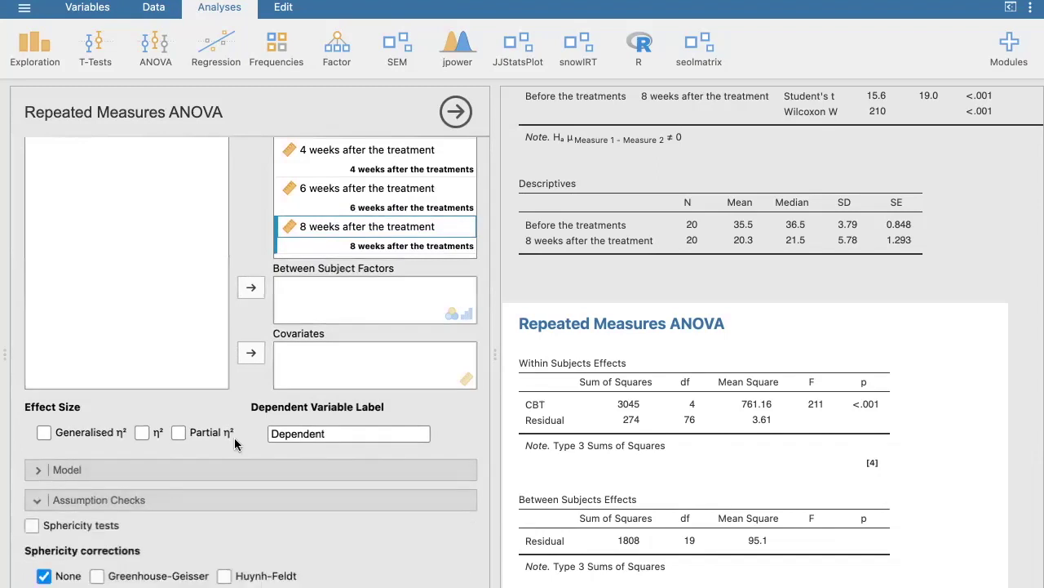
pyautogui.scroll(-5, 234, 443)
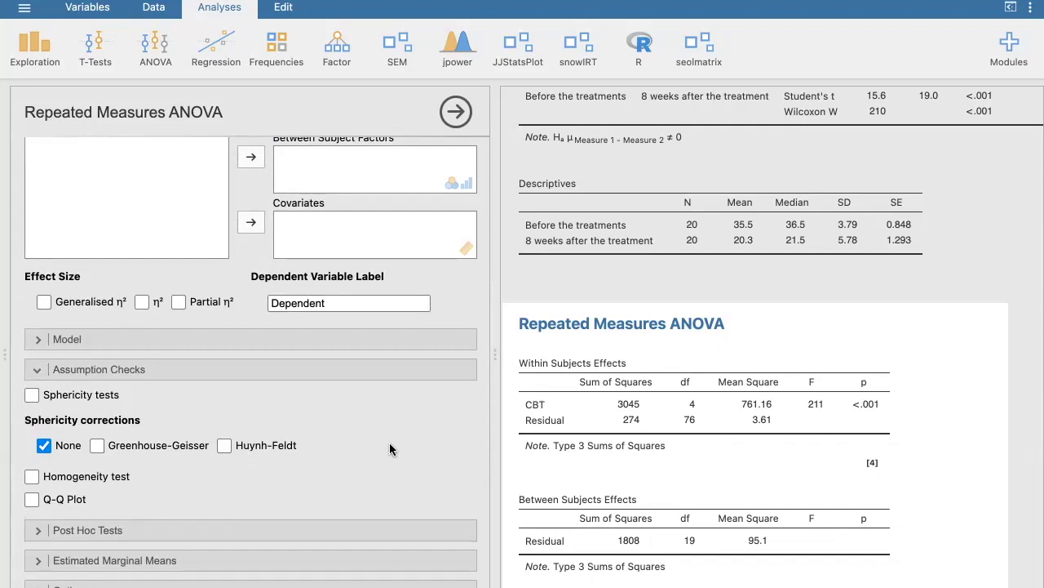
pyautogui.click(31, 397)
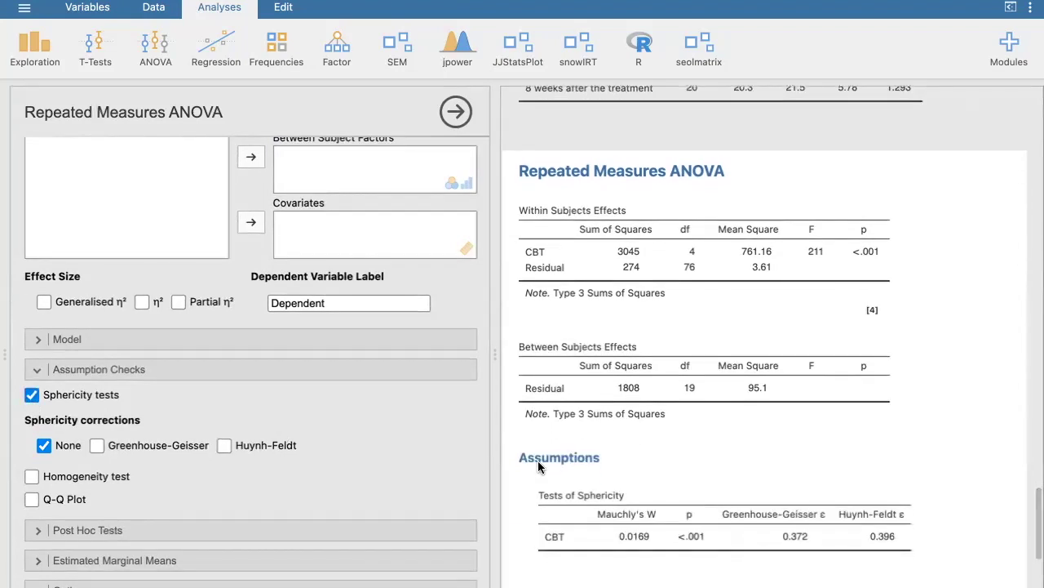
# Switch the sphericity correction from None to Greenhouse-Geisser
pyautogui.scroll(-1, 538, 460)
pyautogui.scroll(-2, 539, 466)
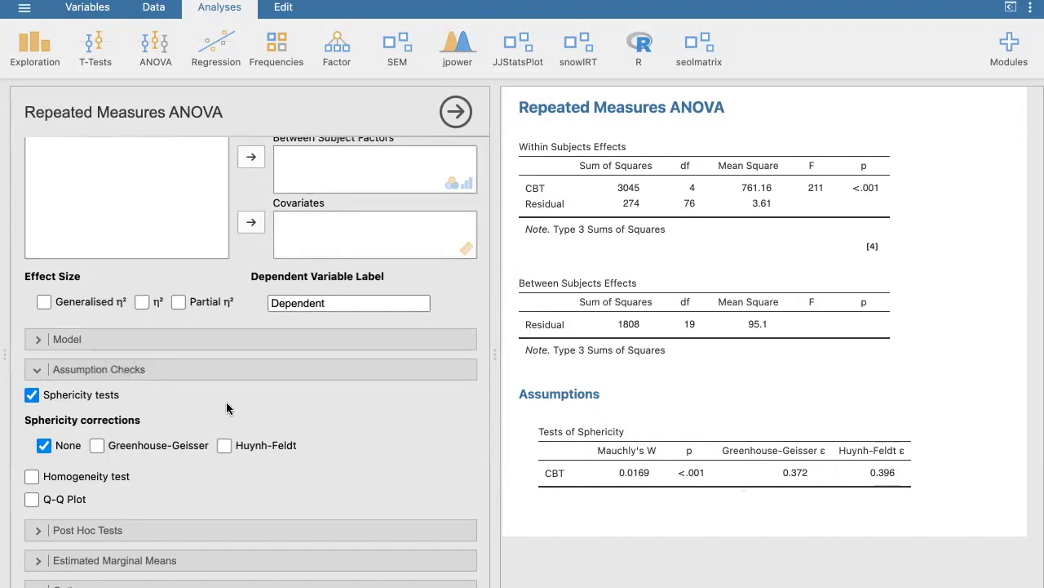
pyautogui.click(46, 446)
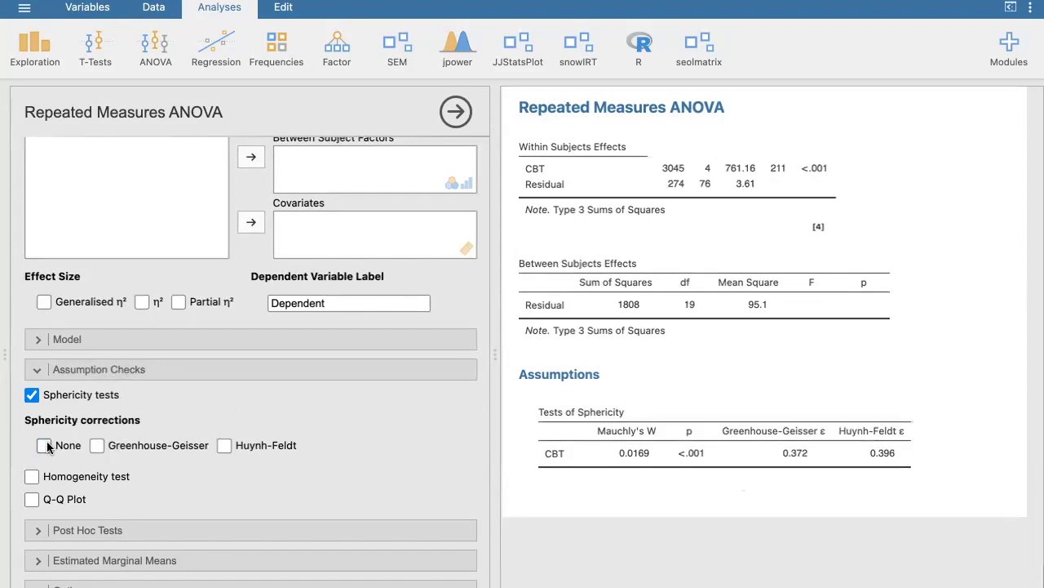
pyautogui.click(101, 446)
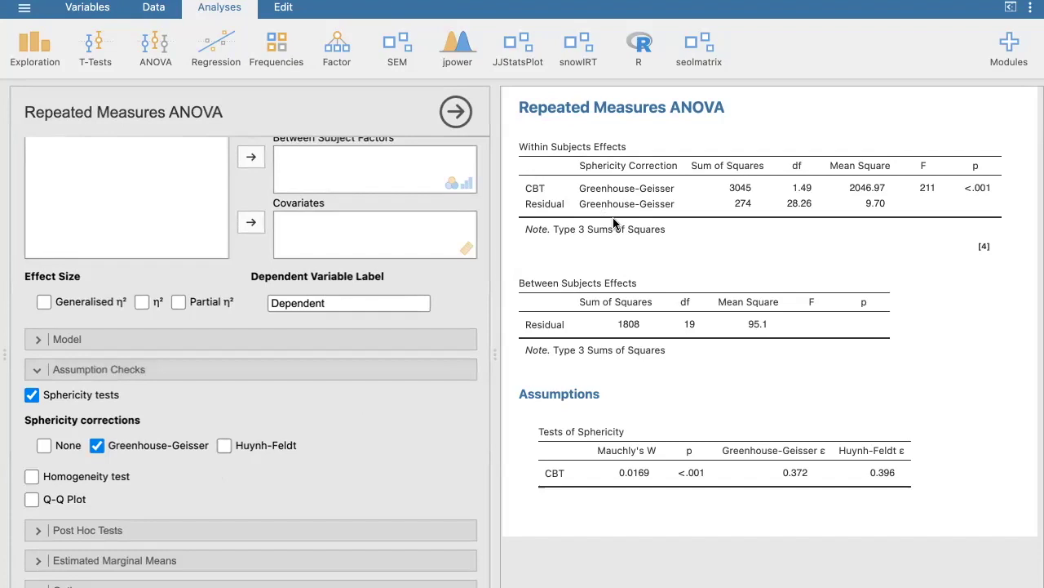
# Turn the None sphericity option back on so uncorrected results are reported alongside the Greenhouse-Geisser ones
pyautogui.scroll(1, 613, 223)
pyautogui.scroll(2, 614, 223)
pyautogui.scroll(-2, 614, 223)
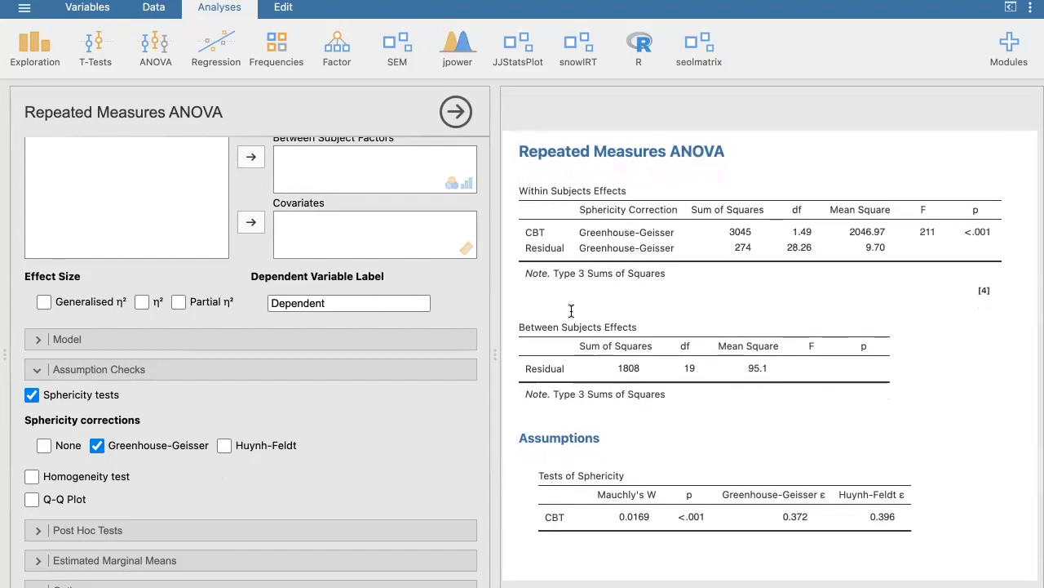
pyautogui.click(44, 447)
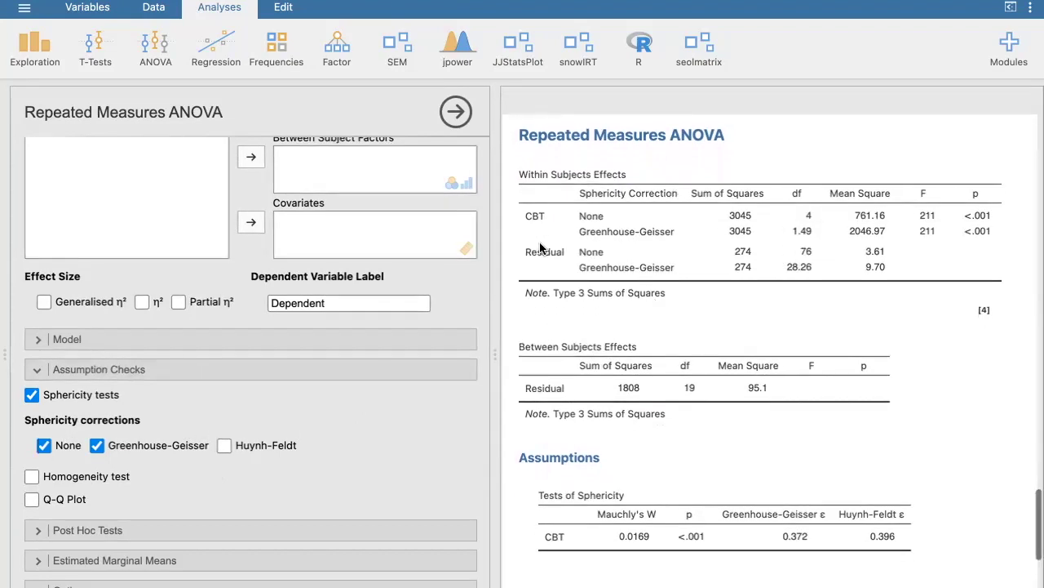
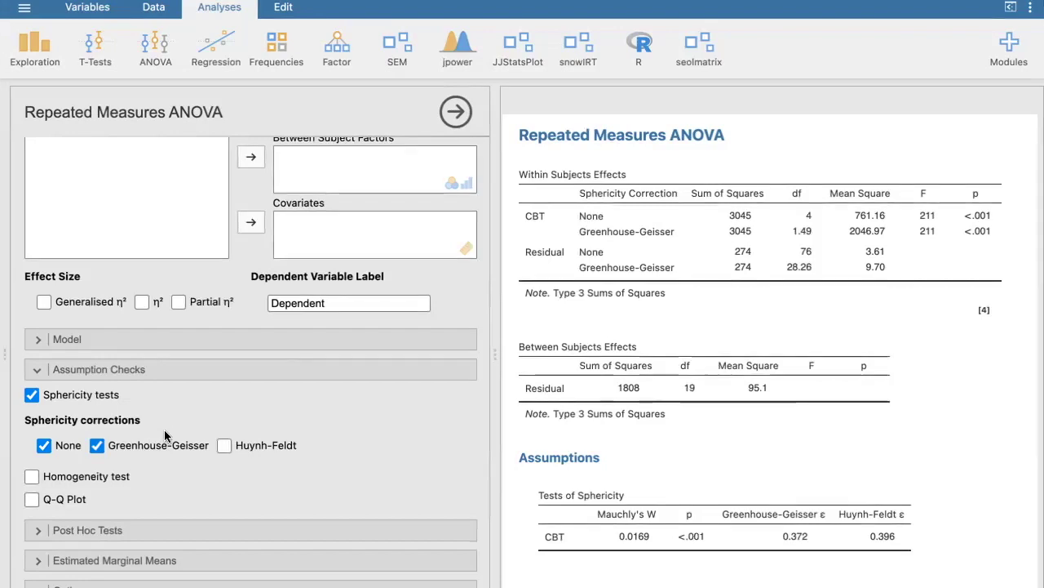
# Add the η² effect size to the repeated measures ANOVA and examine its values in the Within Subjects Effects table
pyautogui.scroll(4, 233, 410)
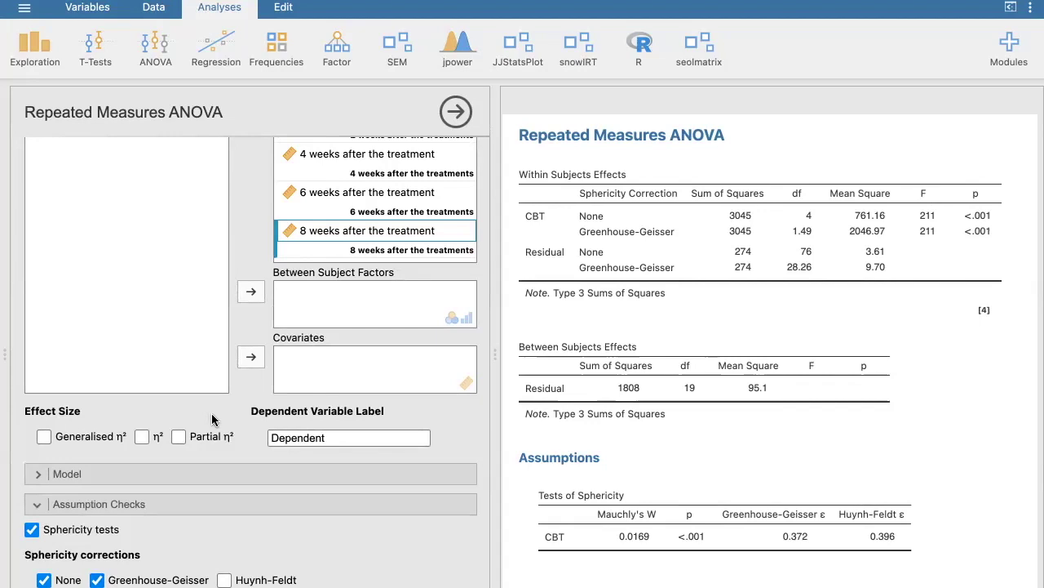
pyautogui.click(142, 437)
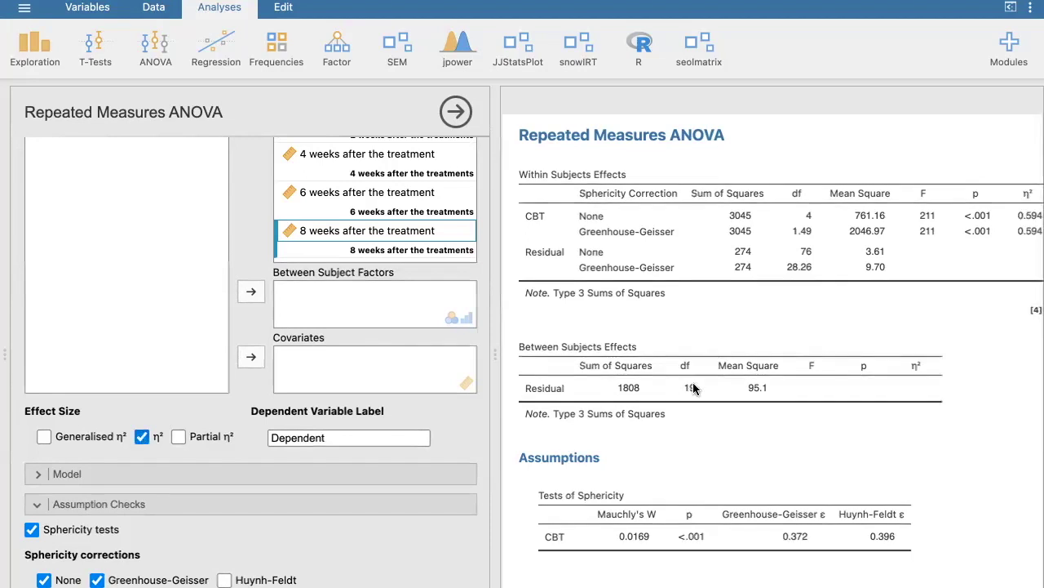
pyautogui.hscroll(3, 693, 382)
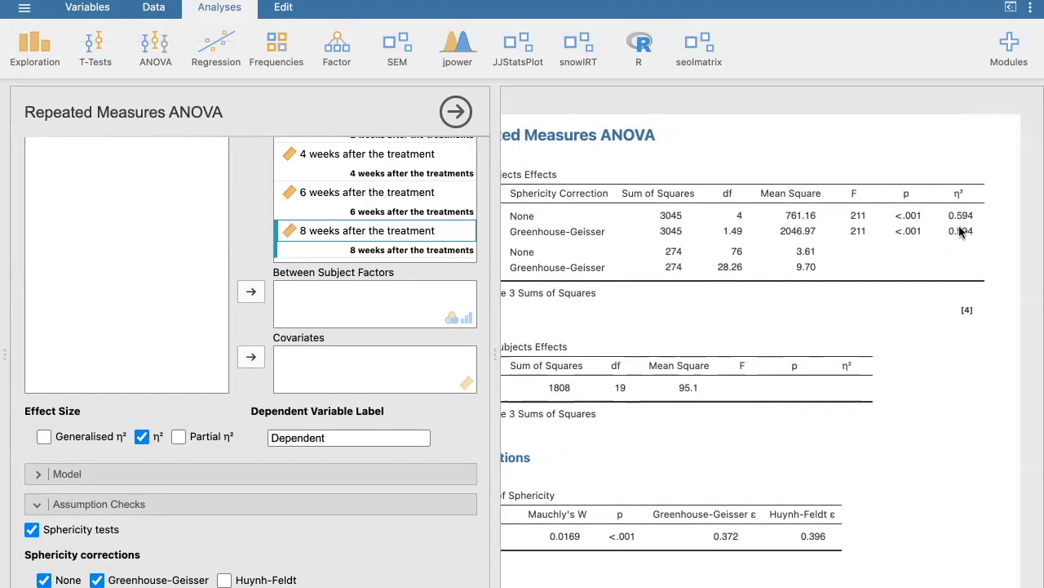
pyautogui.hscroll(-1, 910, 292)
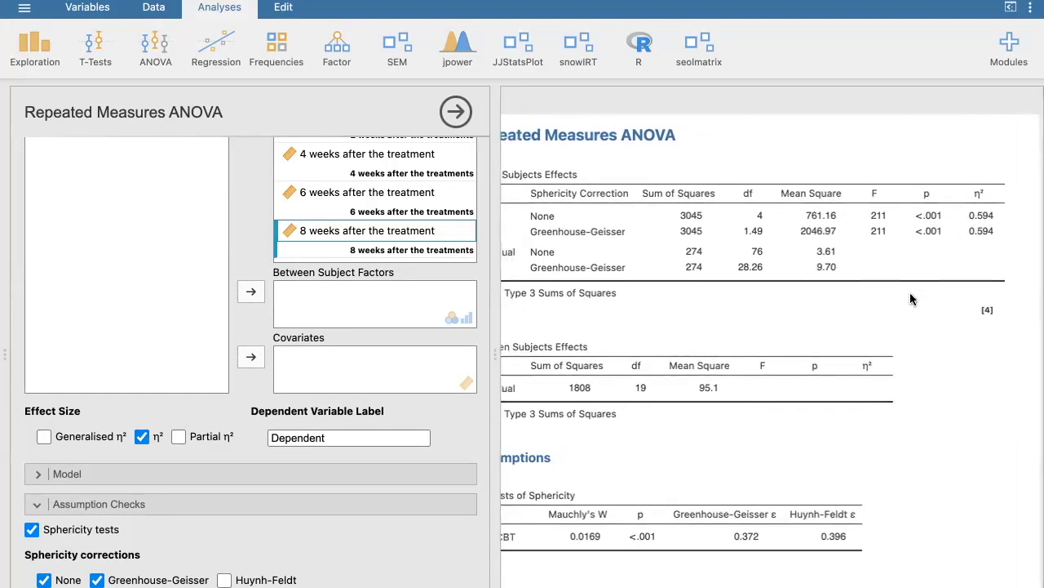
pyautogui.hscroll(-1, 951, 251)
pyautogui.hscroll(2, 950, 244)
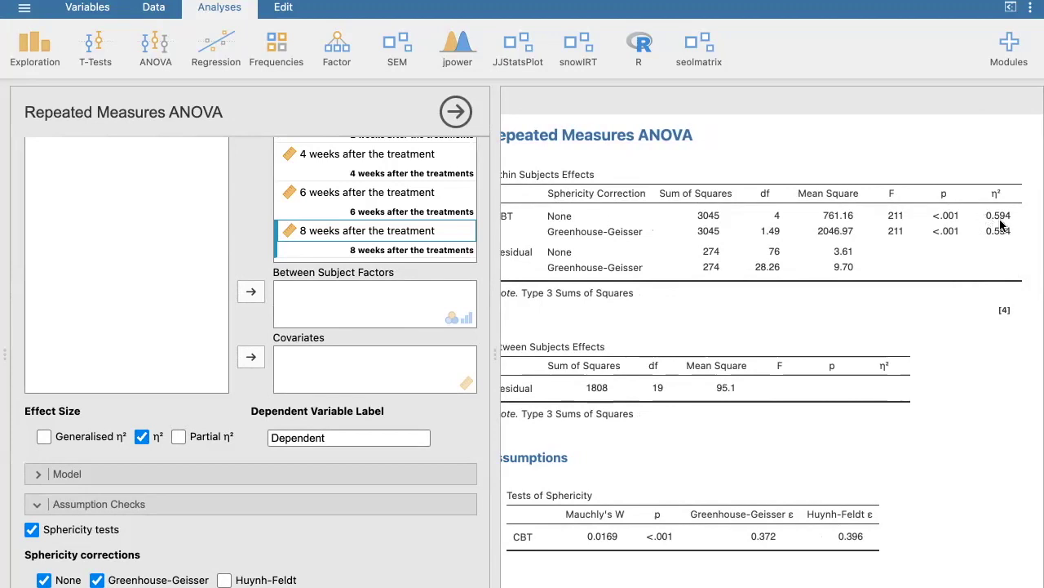
pyautogui.hscroll(-2, 938, 301)
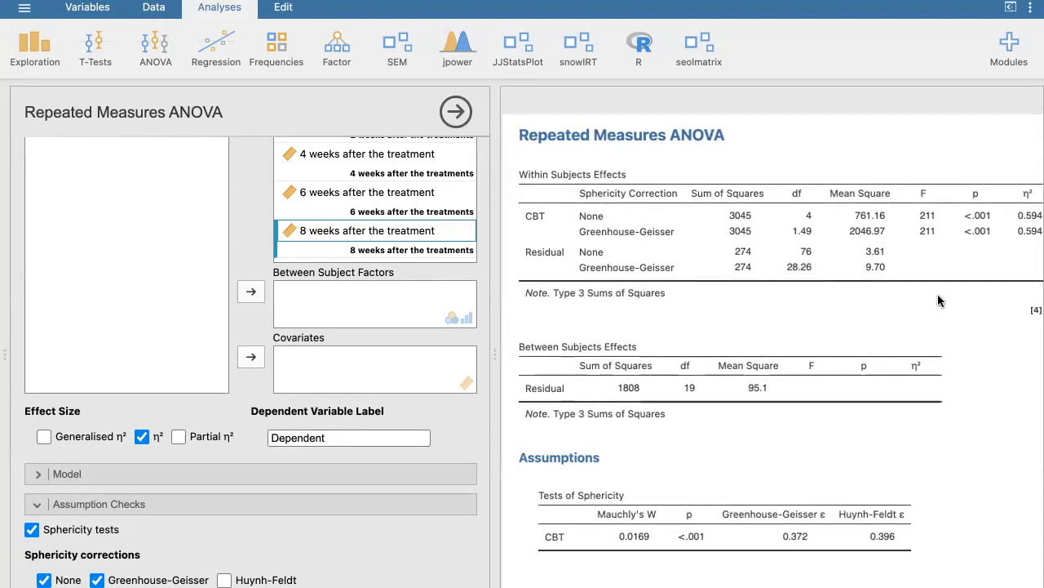
pyautogui.hscroll(2, 938, 301)
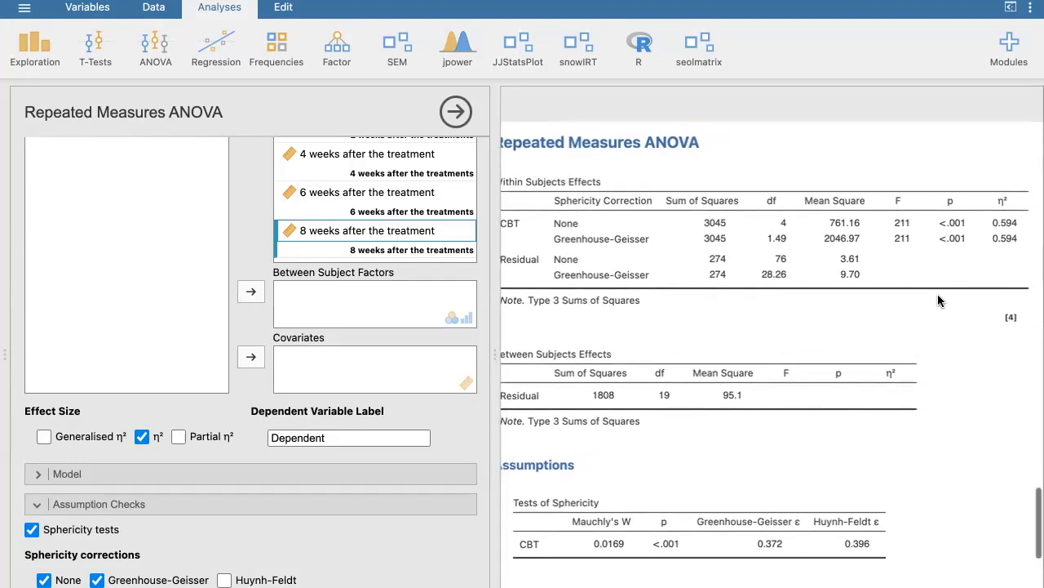
pyautogui.hscroll(-2, 701, 356)
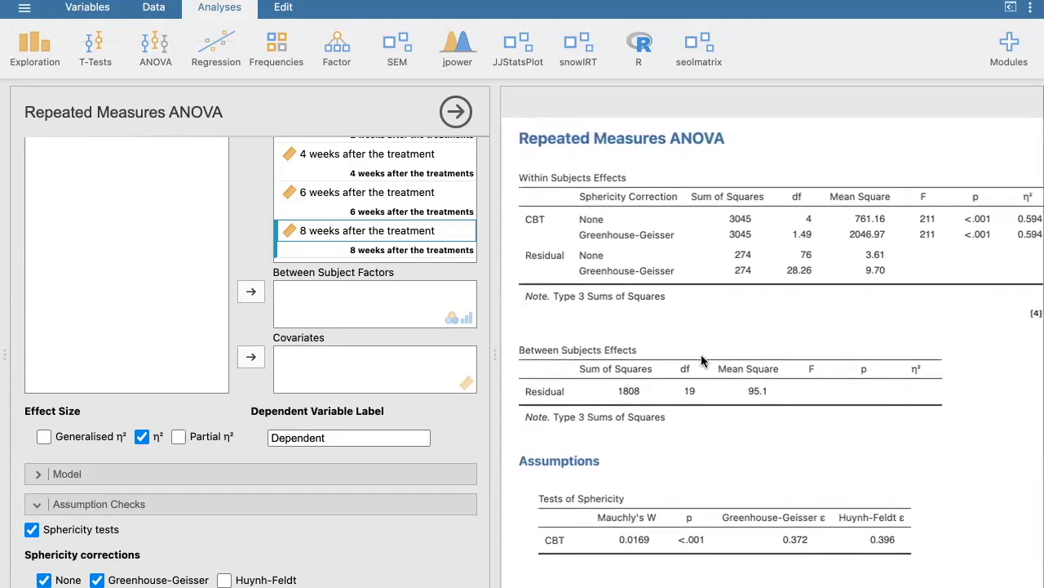
# Add the CBT factor to the post hoc tests of the repeated measures ANOVA, keeping the Tukey correction
pyautogui.scroll(-3, 392, 506)
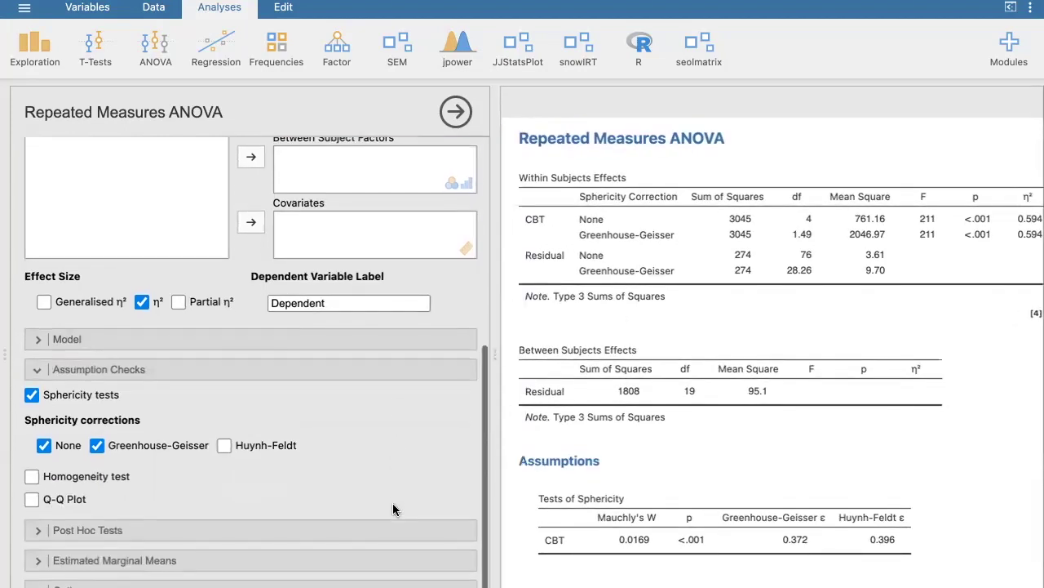
pyautogui.click(304, 529)
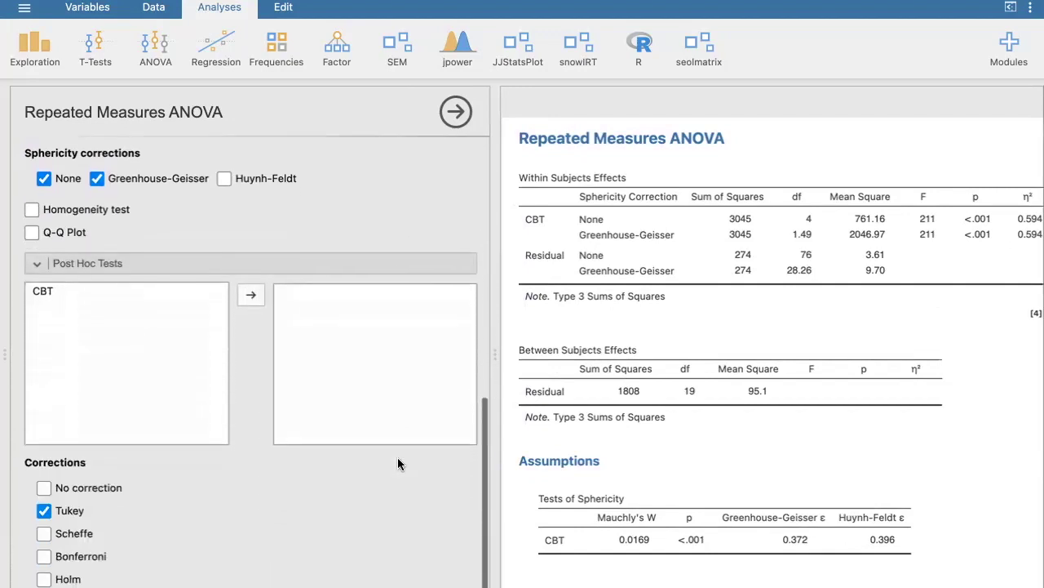
pyautogui.click(46, 290)
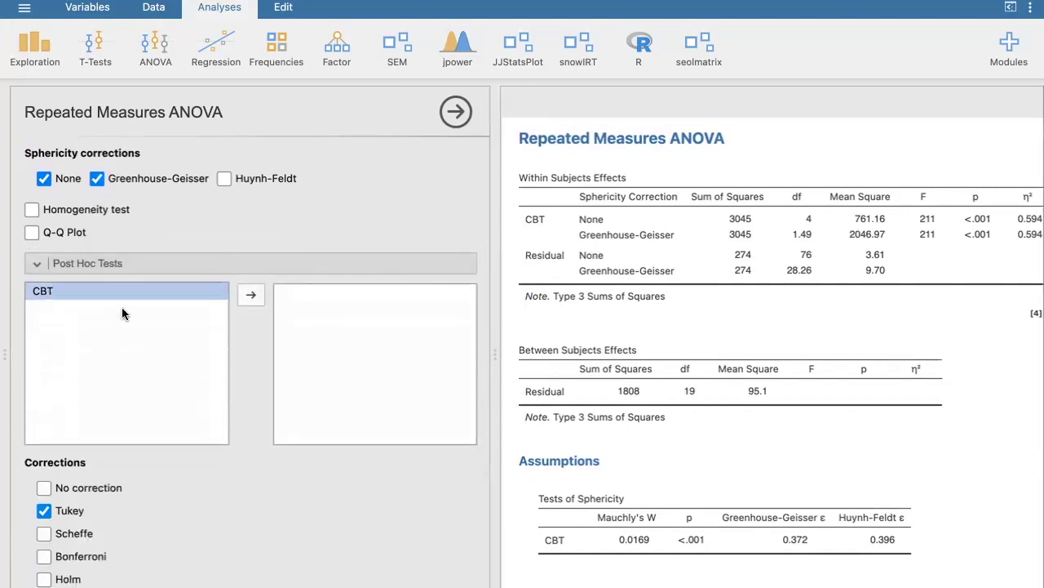
pyautogui.click(250, 295)
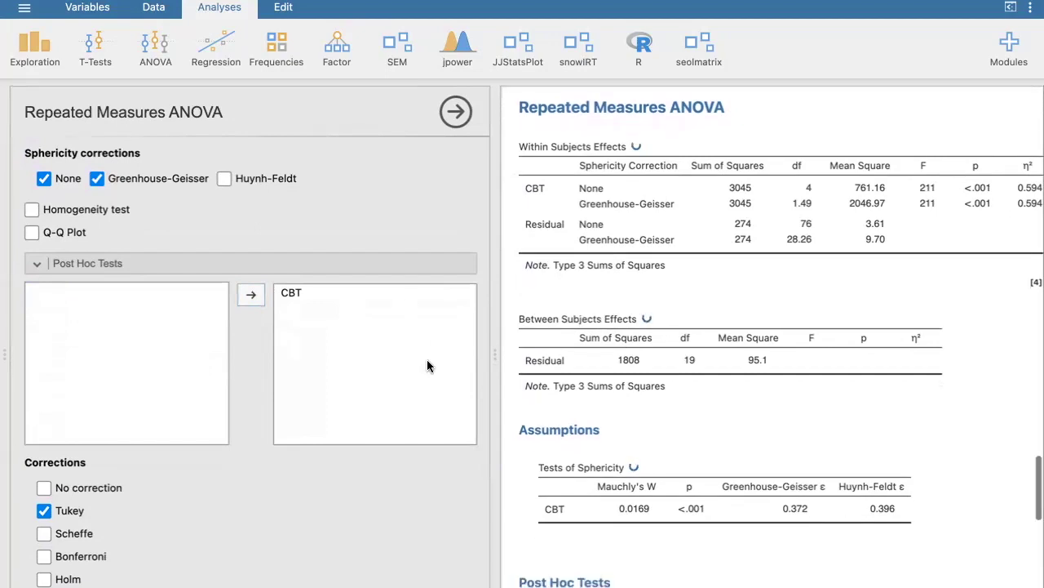
# Examine the Post Hoc Comparisons table for CBT, including the Tukey p-values for each pair of time points, and review the analysis setup
pyautogui.scroll(-8, 707, 369)
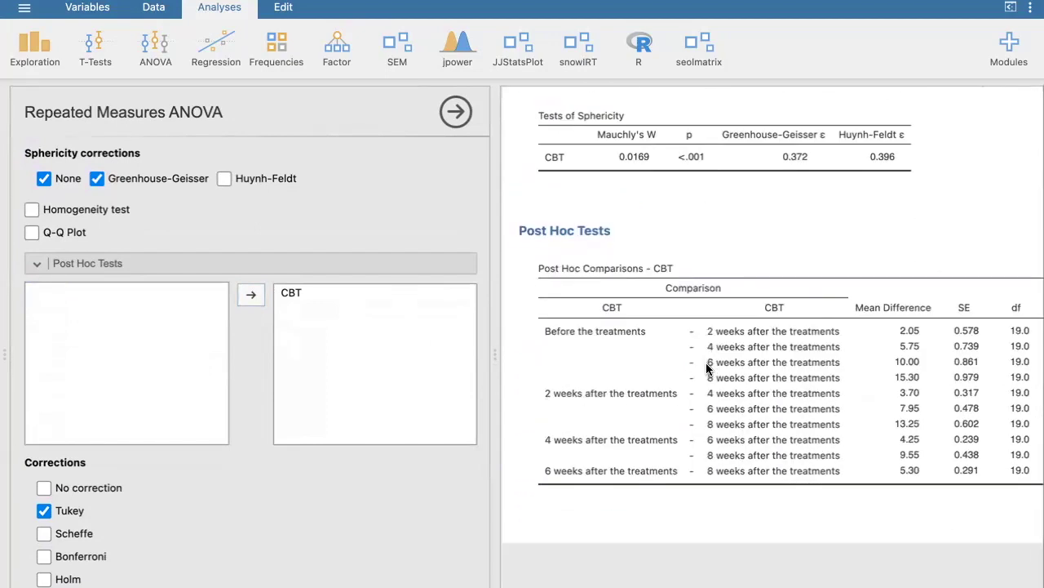
pyautogui.hscroll(4, 707, 369)
pyautogui.hscroll(4, 707, 369)
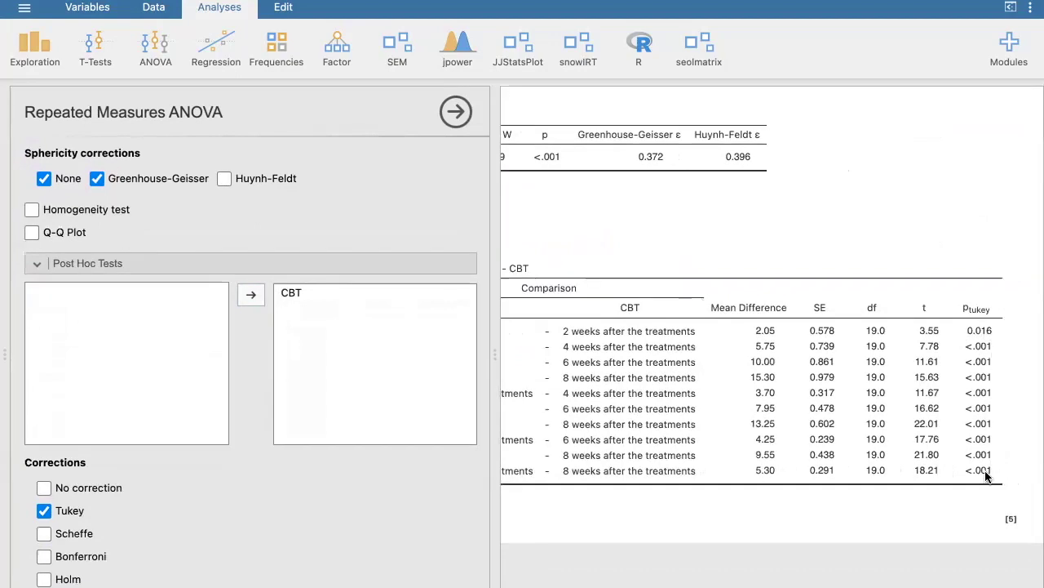
pyautogui.hscroll(-8, 928, 450)
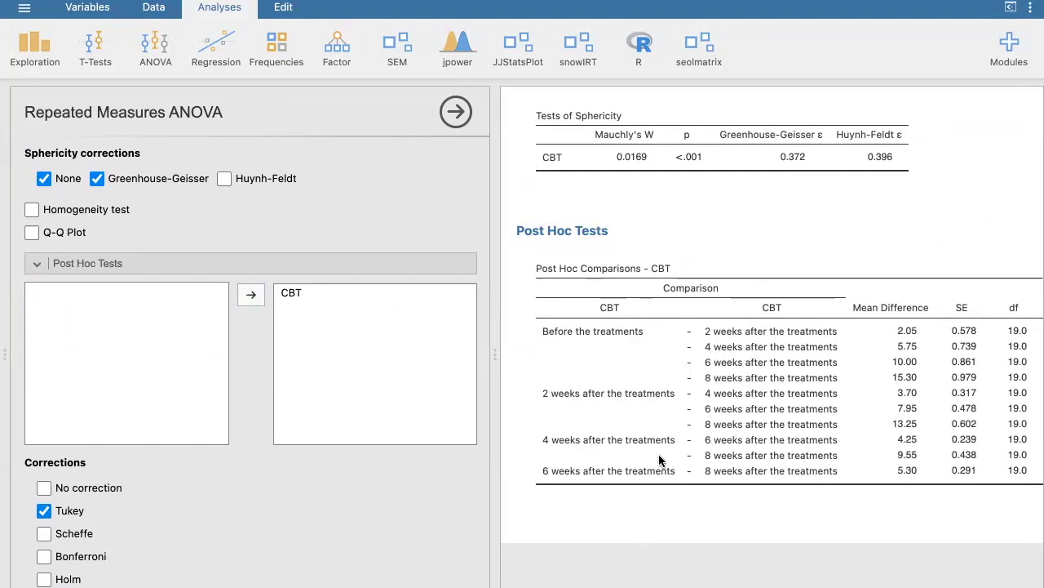
pyautogui.hscroll(5, 719, 463)
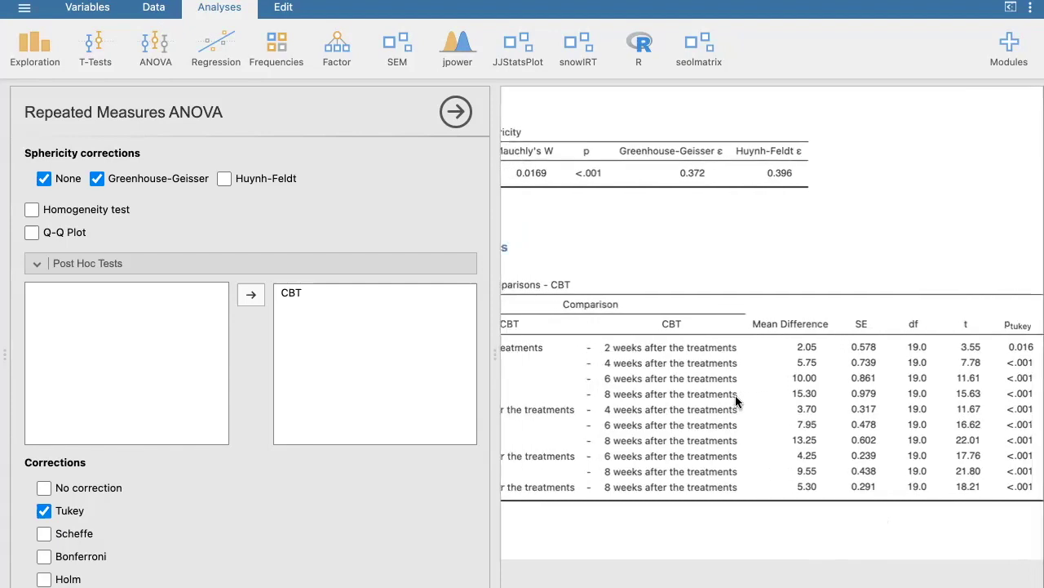
pyautogui.hscroll(-1, 736, 396)
pyautogui.hscroll(2, 736, 397)
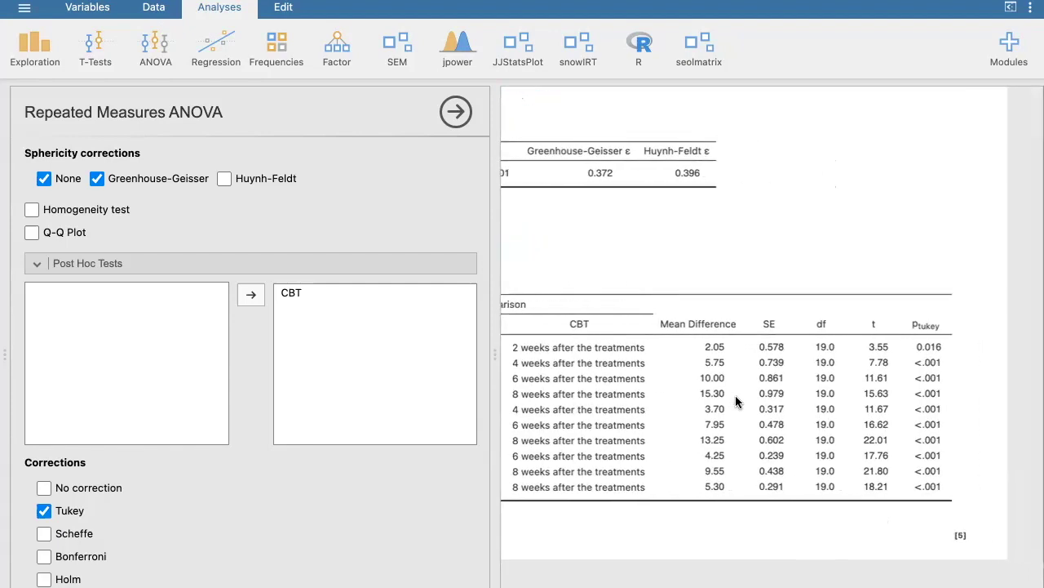
pyautogui.hscroll(-3, 825, 408)
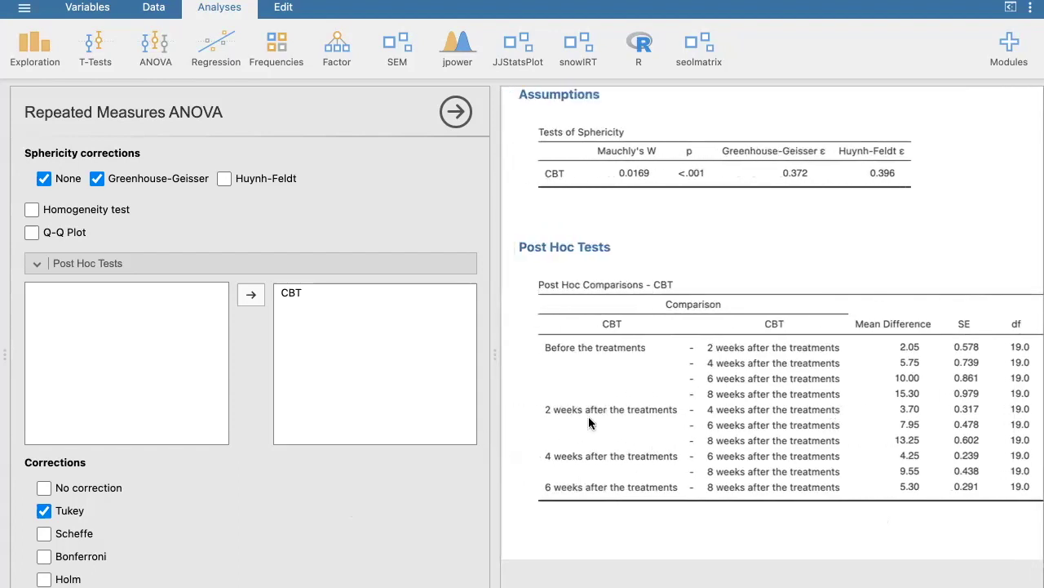
pyautogui.hscroll(3, 734, 400)
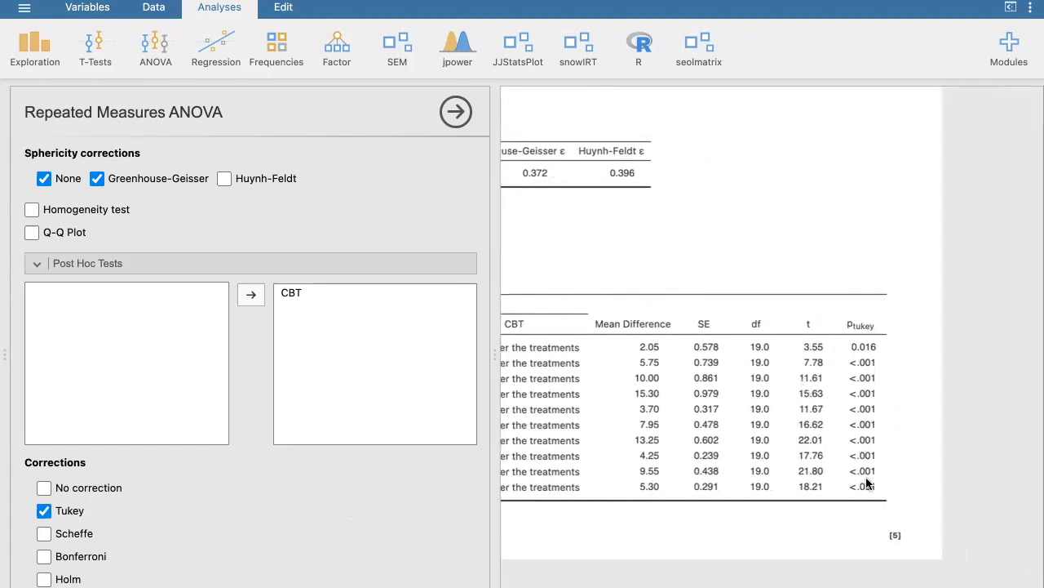
pyautogui.hscroll(-3, 805, 454)
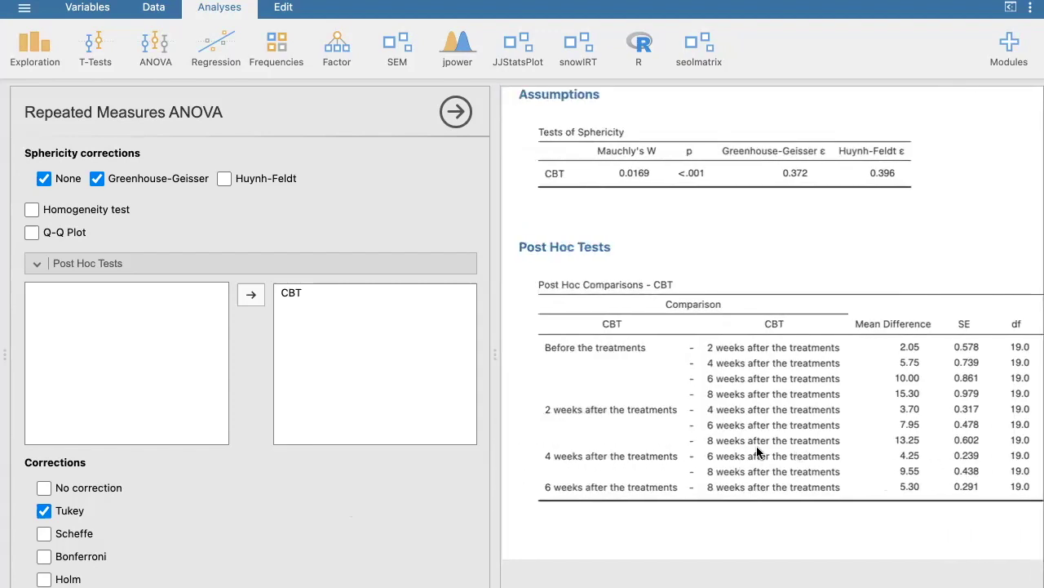
pyautogui.scroll(-2, 389, 545)
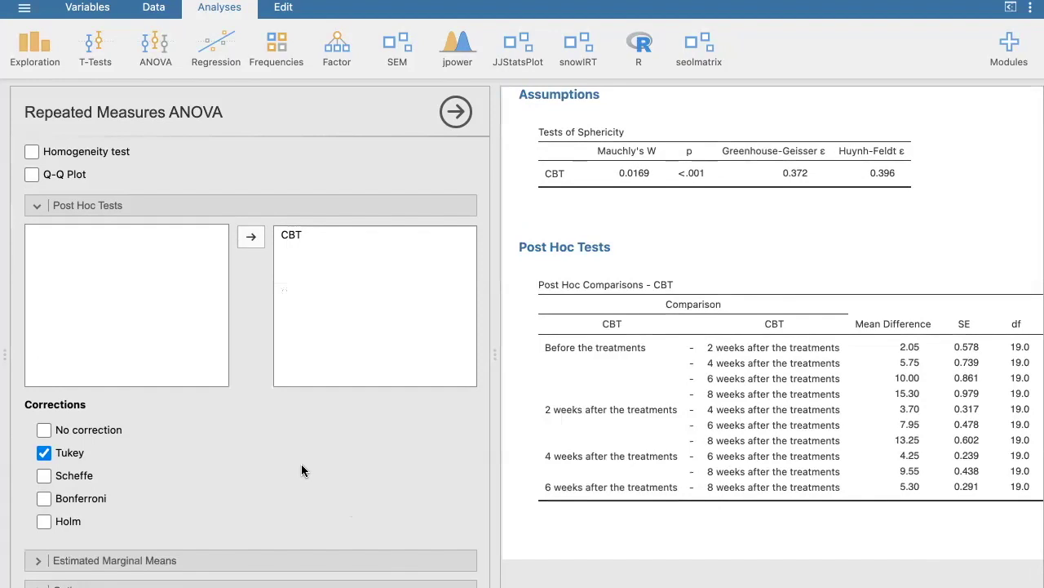
pyautogui.scroll(6, 301, 464)
pyautogui.scroll(10, 301, 464)
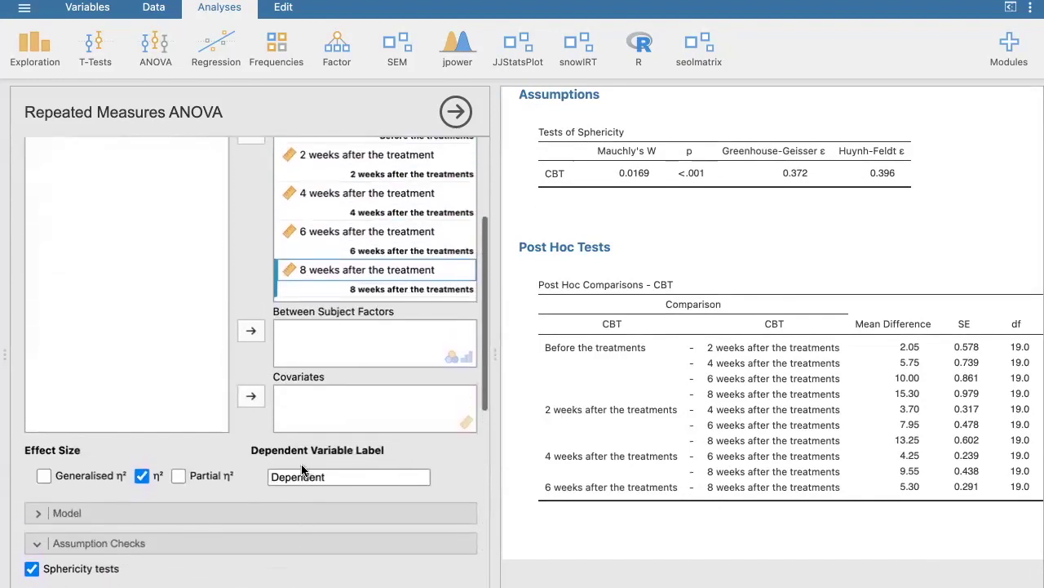
pyautogui.scroll(10, 637, 411)
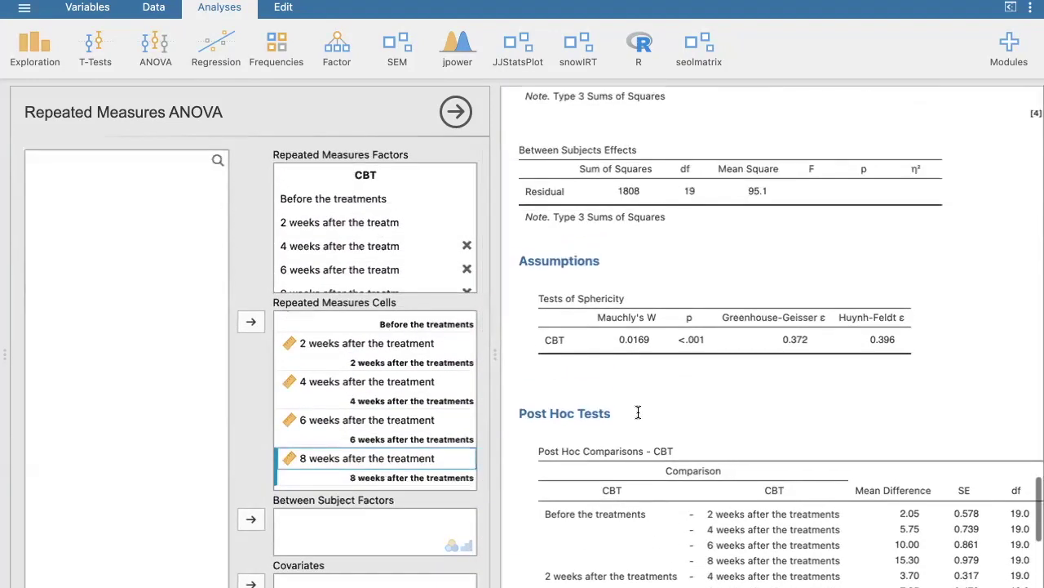
pyautogui.scroll(6, 638, 416)
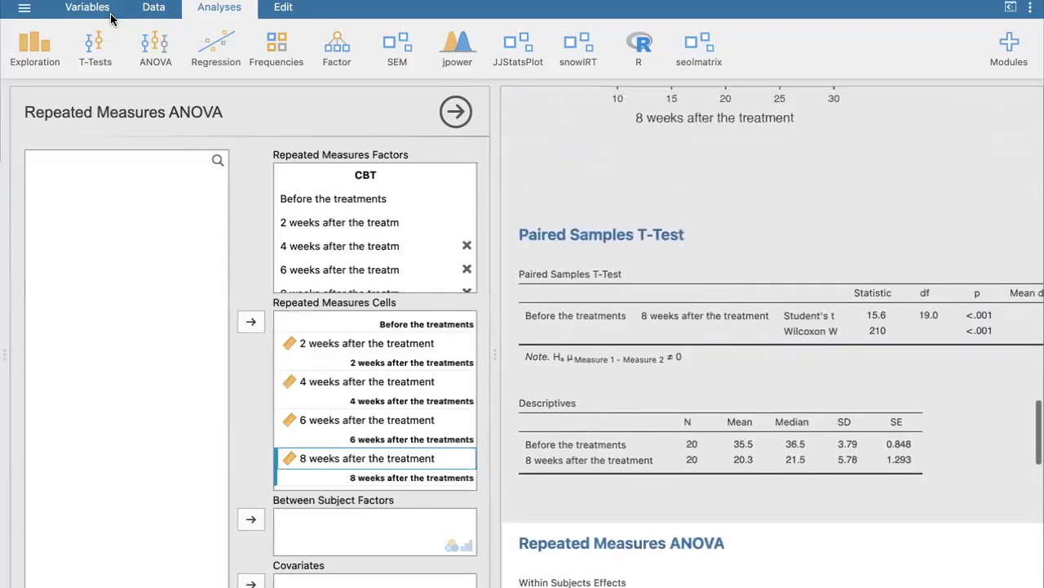
# Create a non-parametric Friedman repeated measures ANOVA with all five time points, from before the treatments to 8 weeks after, as measures
pyautogui.click(131, 42)
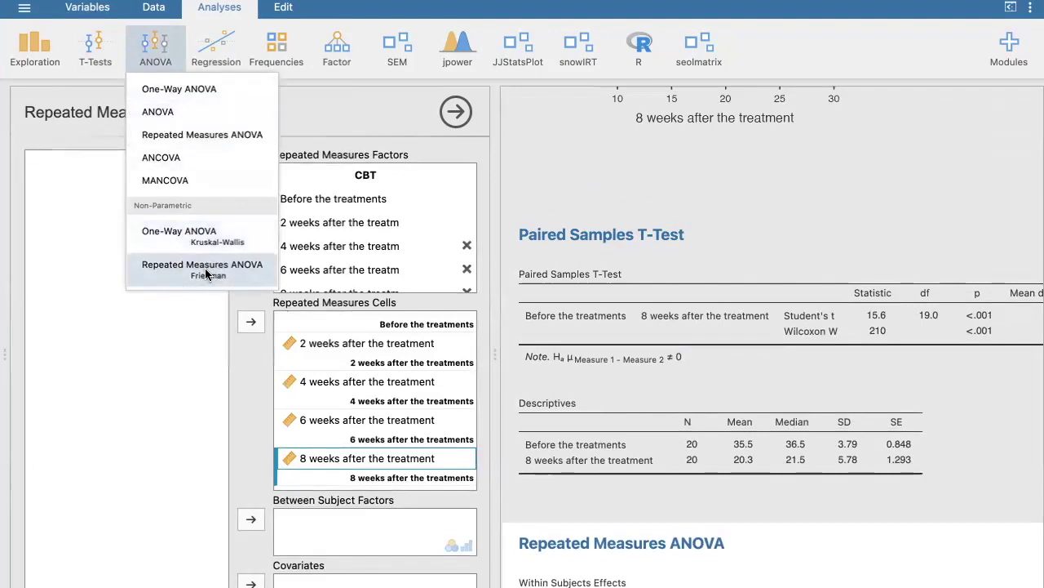
pyautogui.scroll(-3, 657, 298)
pyautogui.scroll(-6, 657, 299)
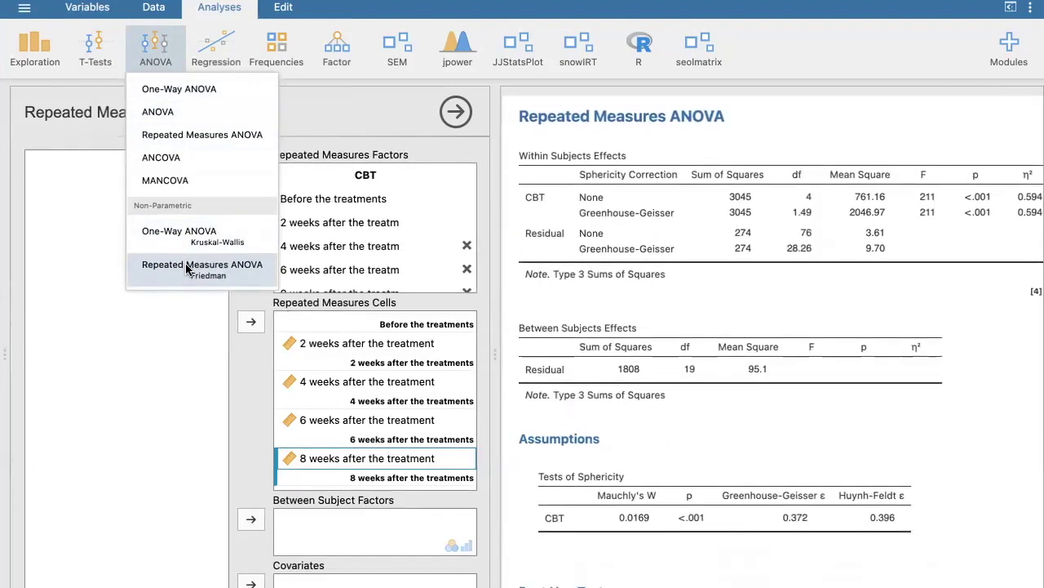
pyautogui.click(186, 270)
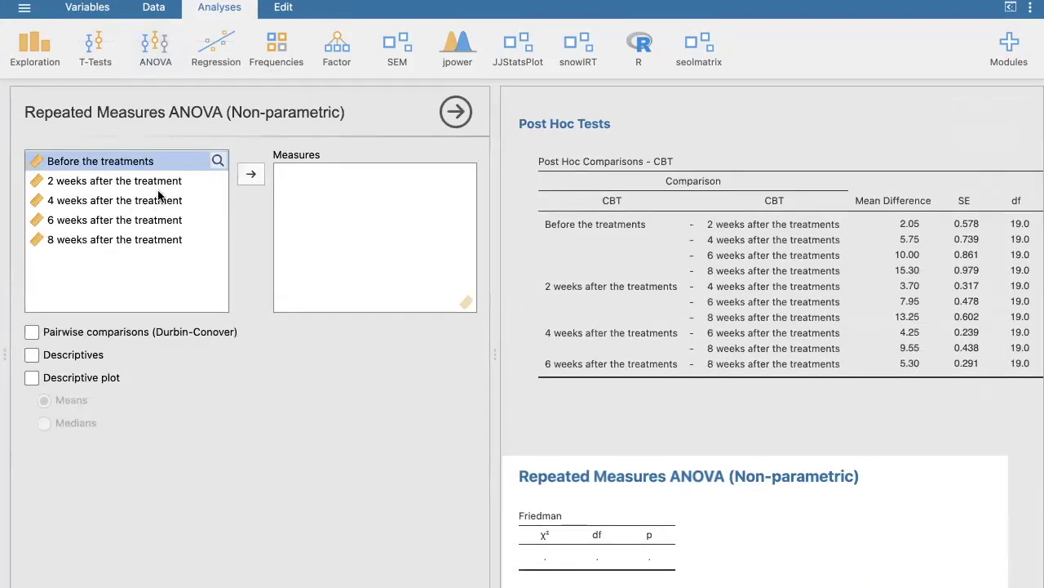
pyautogui.click(260, 176)
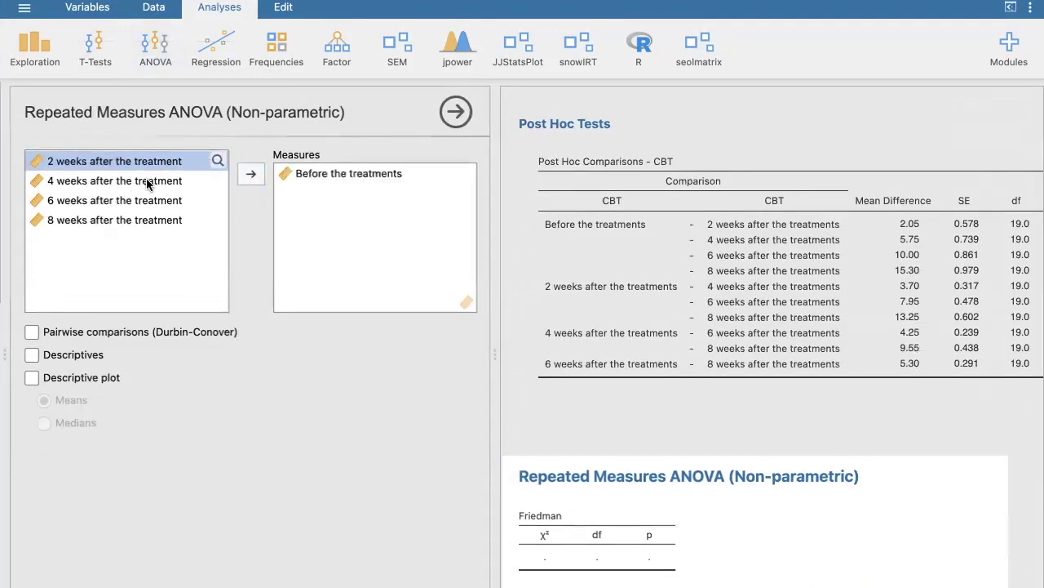
pyautogui.click(259, 178)
pyautogui.click(260, 180)
pyautogui.click(261, 180)
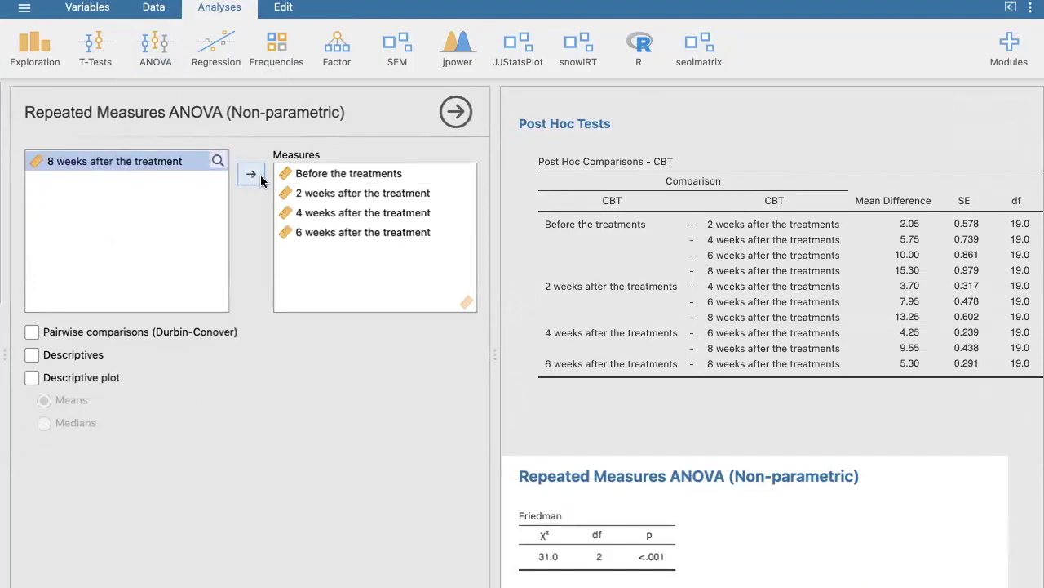
pyautogui.click(261, 180)
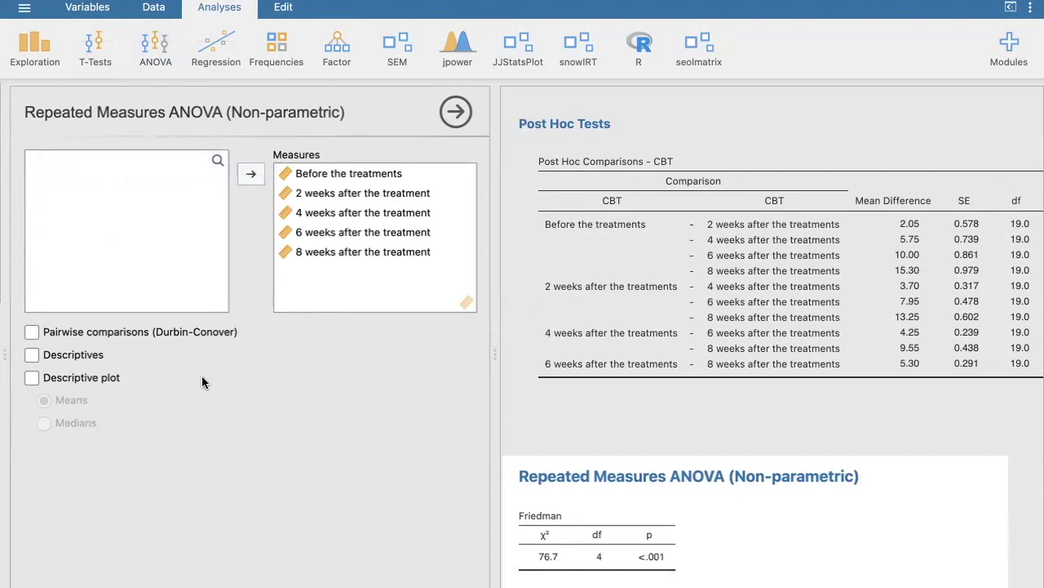
# Add descriptives to the Friedman analysis and compare its output with the parametric repeated measures ANOVA tables
pyautogui.click(31, 356)
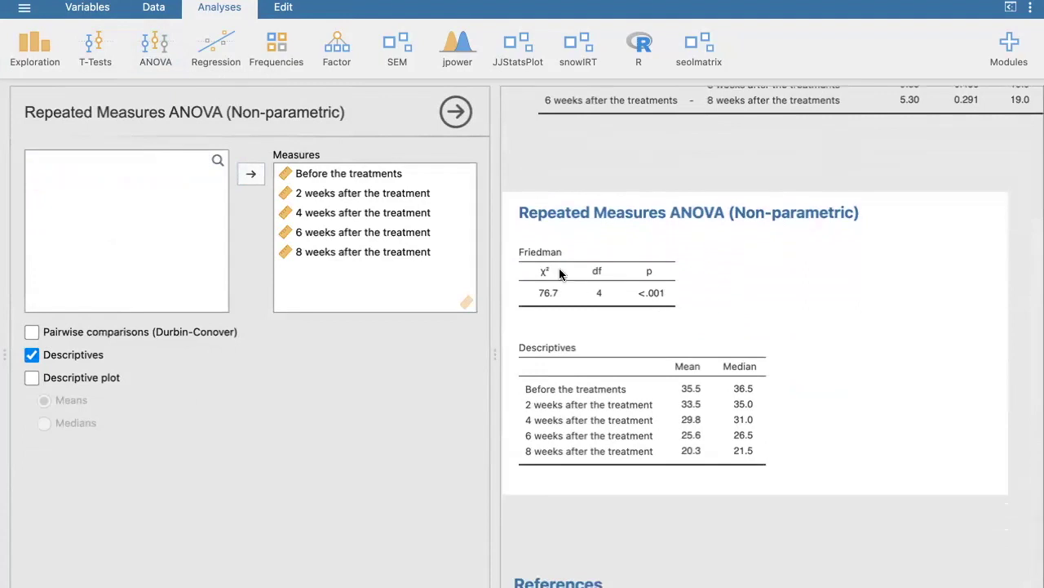
pyautogui.scroll(-1, 667, 310)
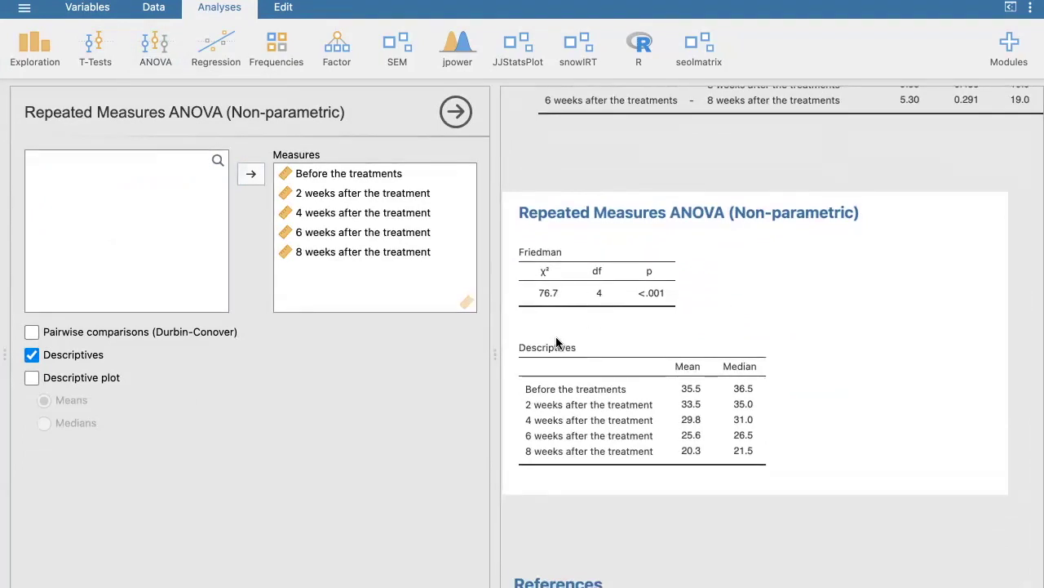
pyautogui.scroll(10, 659, 228)
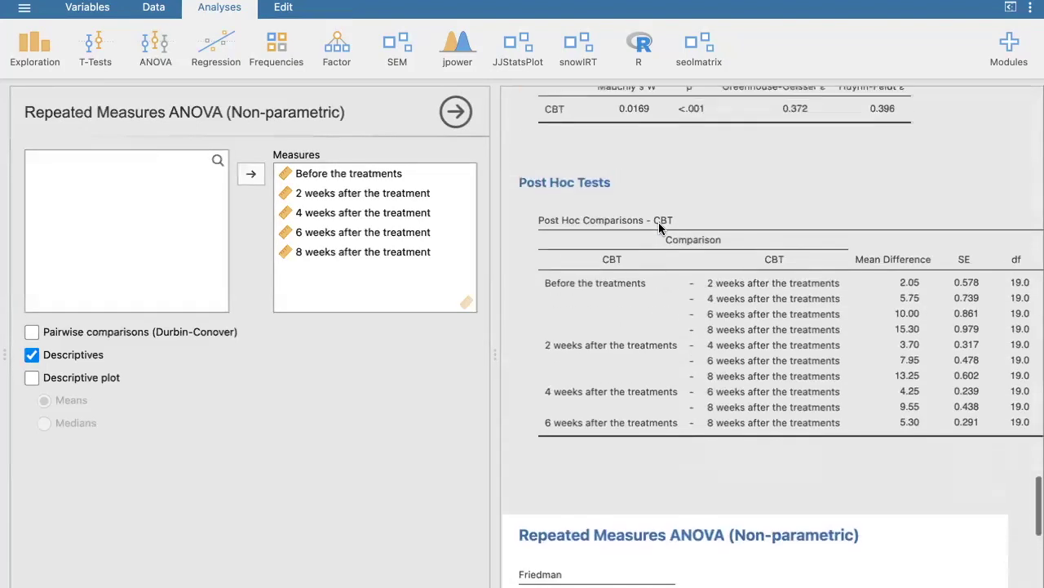
pyautogui.scroll(5, 659, 228)
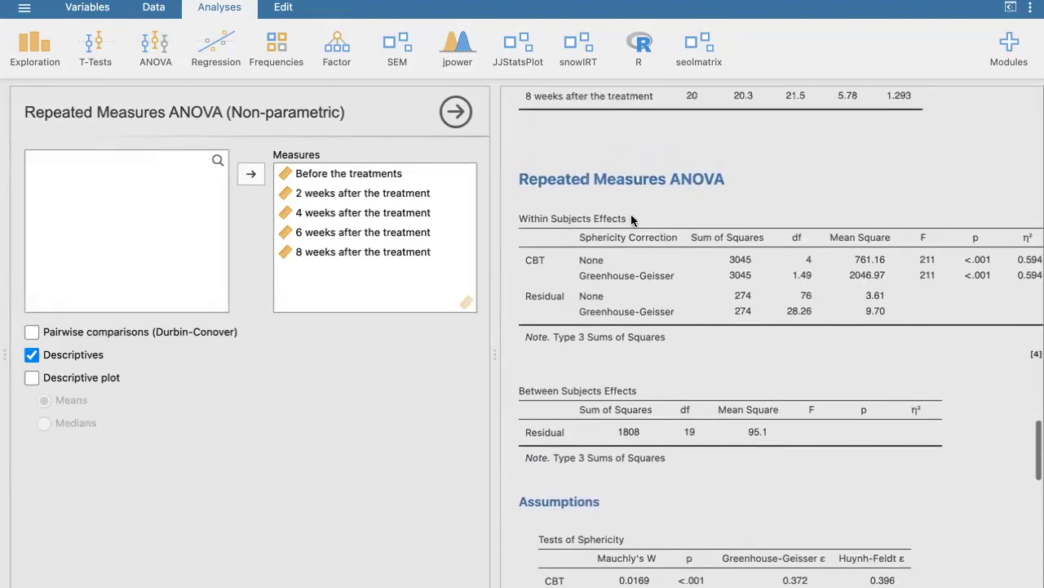
pyautogui.scroll(3, 632, 219)
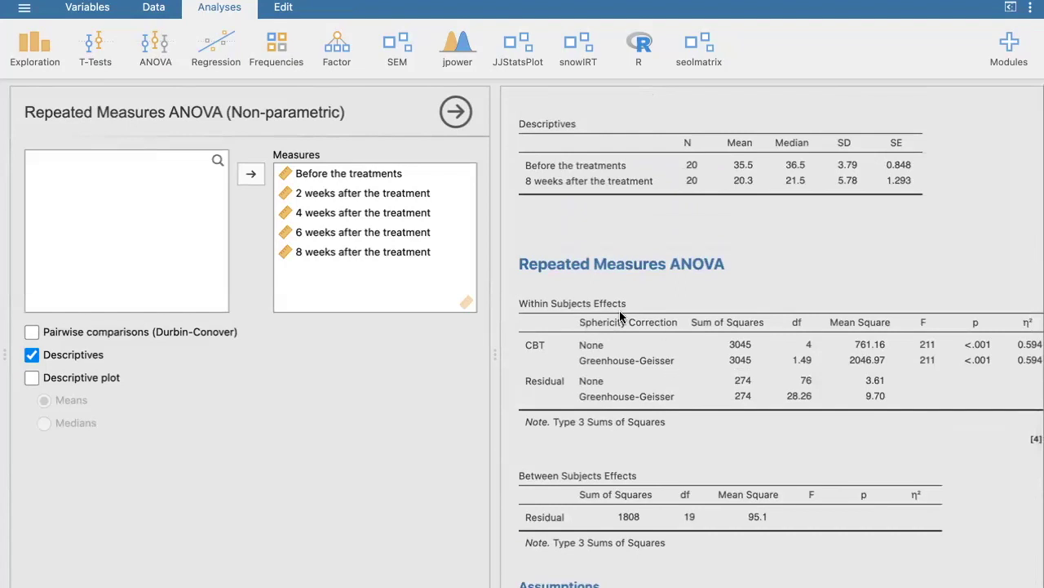
pyautogui.scroll(-2, 652, 359)
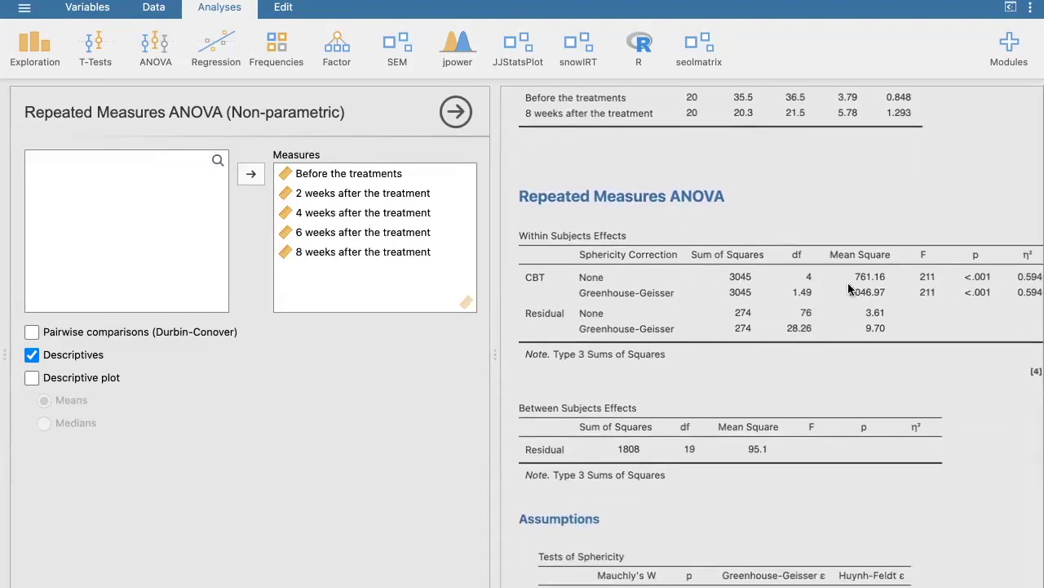
pyautogui.scroll(-10, 950, 363)
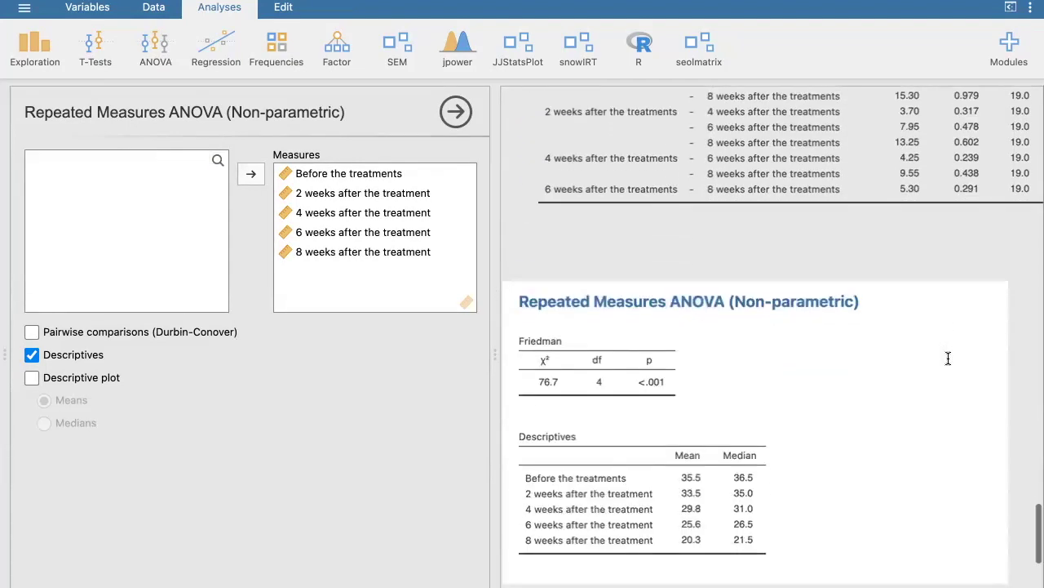
pyautogui.scroll(-3, 948, 358)
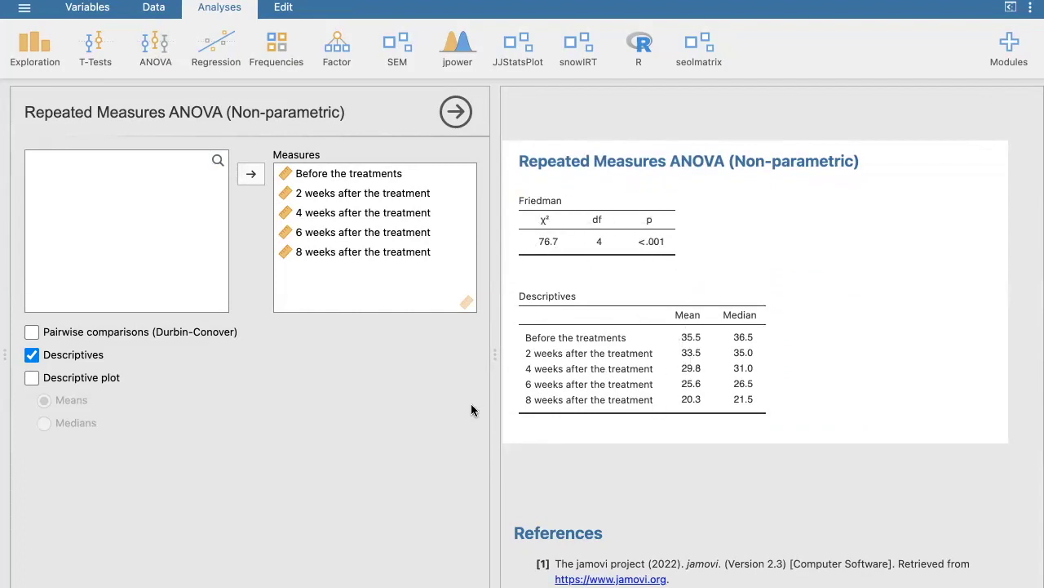
# Add a descriptive plot of the means to the Friedman analysis and inspect it
pyautogui.click(100, 379)
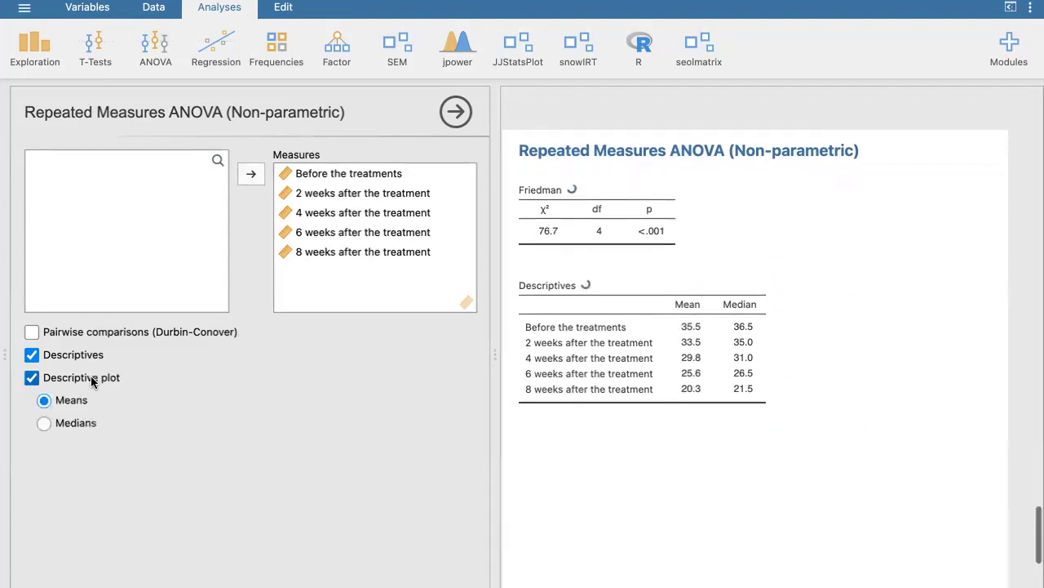
pyautogui.scroll(-5, 675, 398)
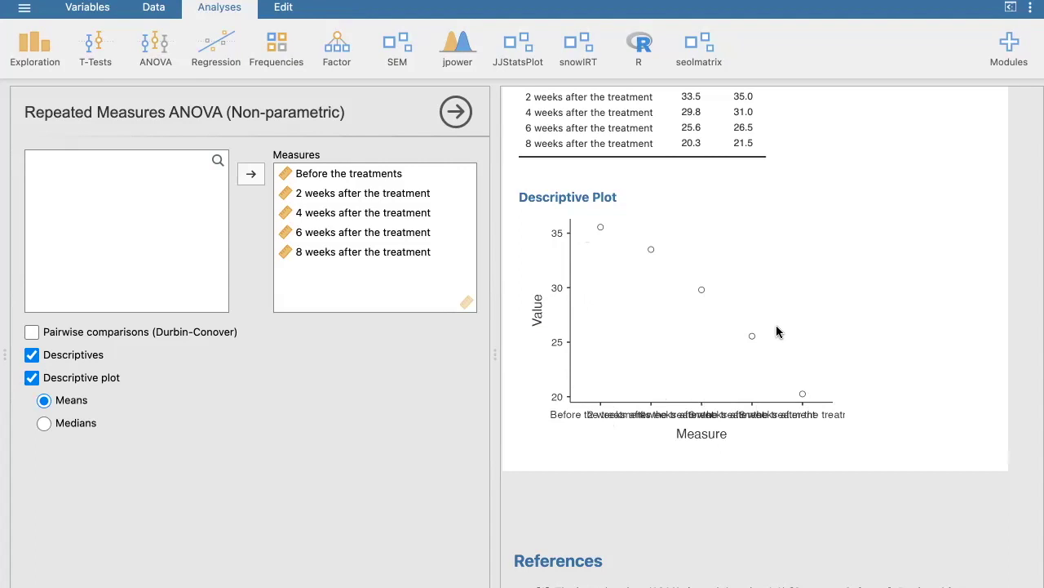
# Replace the descriptive plot with Durbin-Conover pairwise comparisons in the Friedman analysis and review them alongside the parametric ANOVA results
pyautogui.click(32, 377)
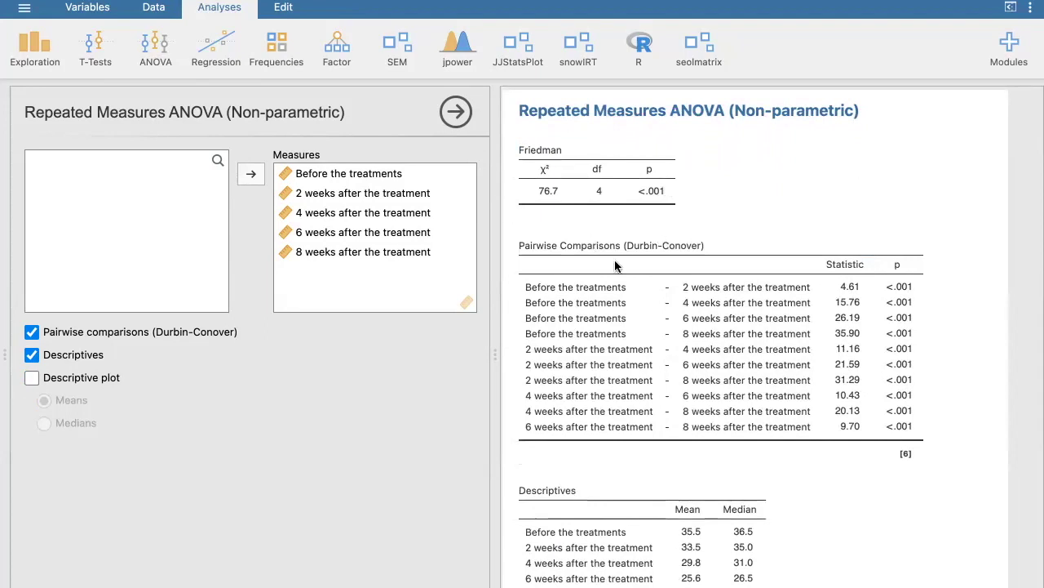
pyautogui.scroll(10, 612, 278)
pyautogui.scroll(5, 617, 265)
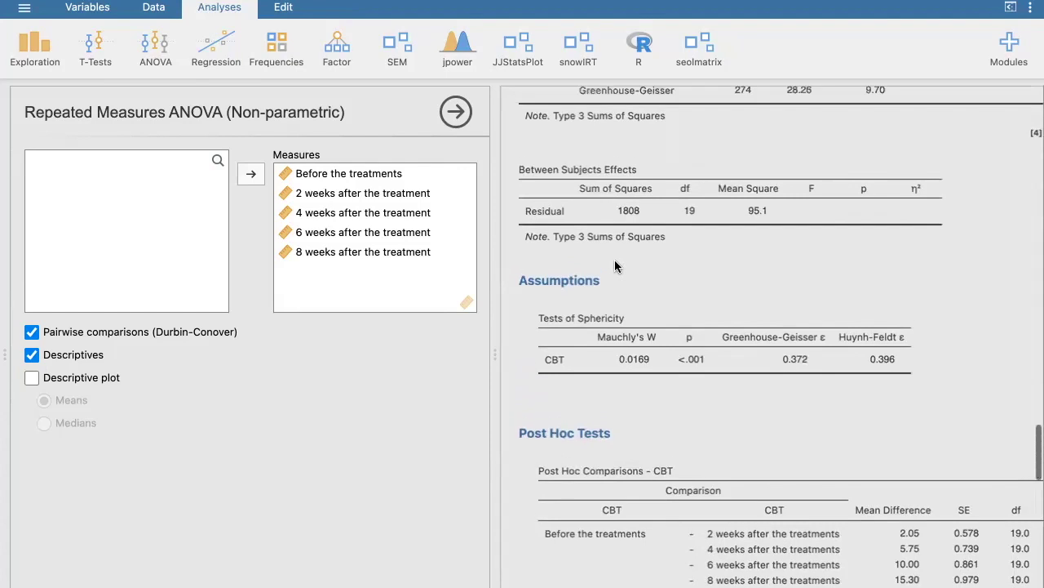
pyautogui.scroll(1, 614, 266)
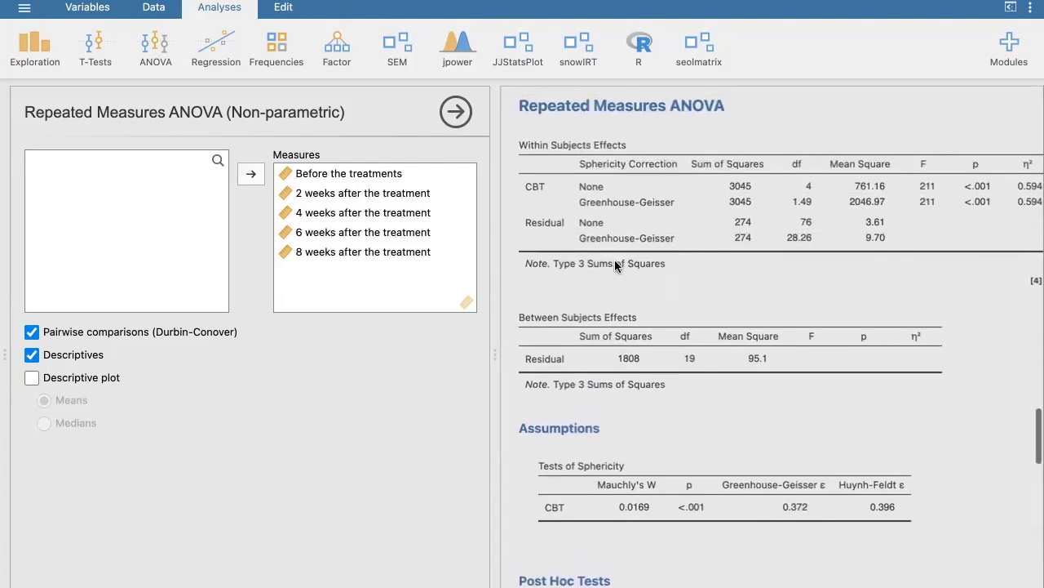
# Review the full width of the parametric Repeated Measures ANOVA tables, including within-subjects effects, effect size and the sphericity test
pyautogui.scroll(-1, 615, 266)
pyautogui.scroll(1, 616, 265)
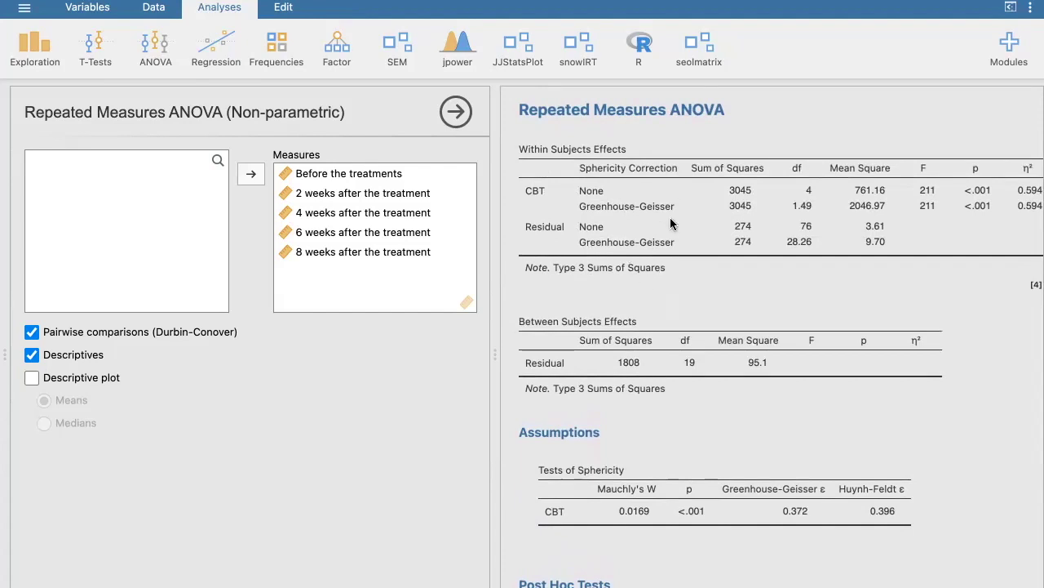
pyautogui.hscroll(2, 720, 216)
pyautogui.hscroll(3, 720, 217)
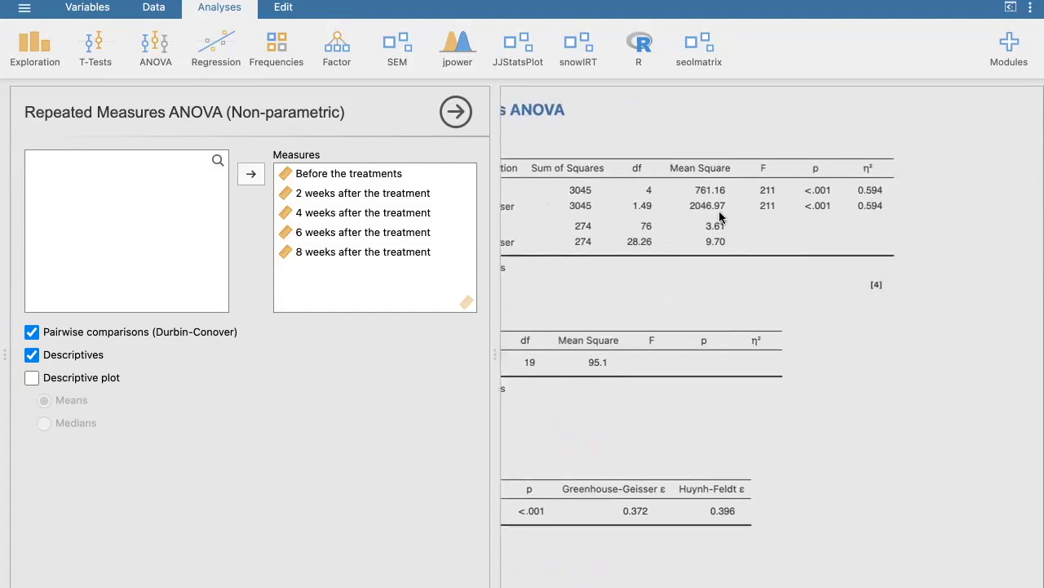
pyautogui.hscroll(-2, 792, 250)
pyautogui.hscroll(-3, 792, 256)
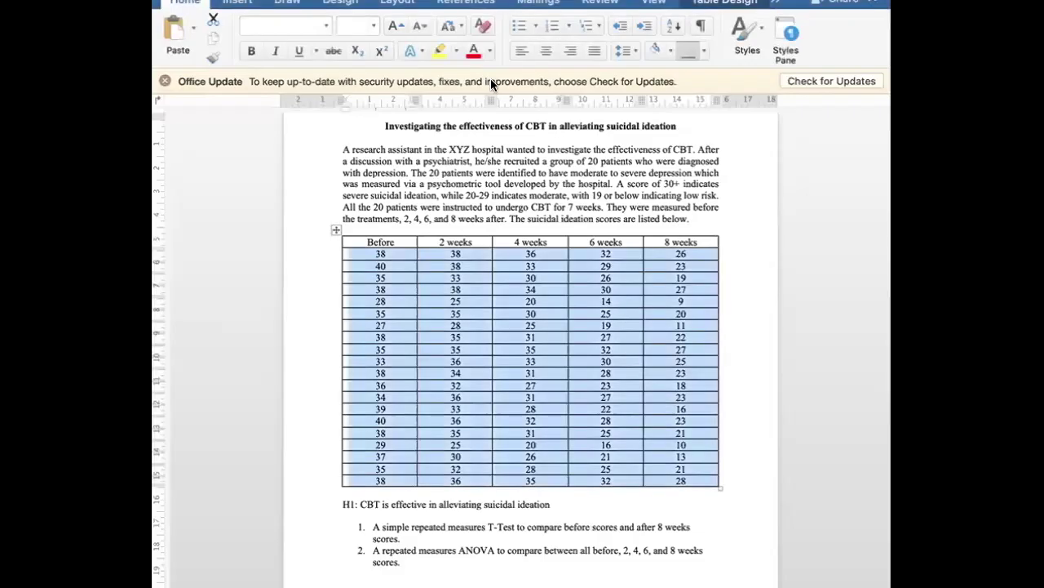
# Deselect the score table in the Word document and reread the CBT study description, hypothesis H1 and the two planned analyses
pyautogui.click(743, 504)
pyautogui.scroll(-2, 383, 543)
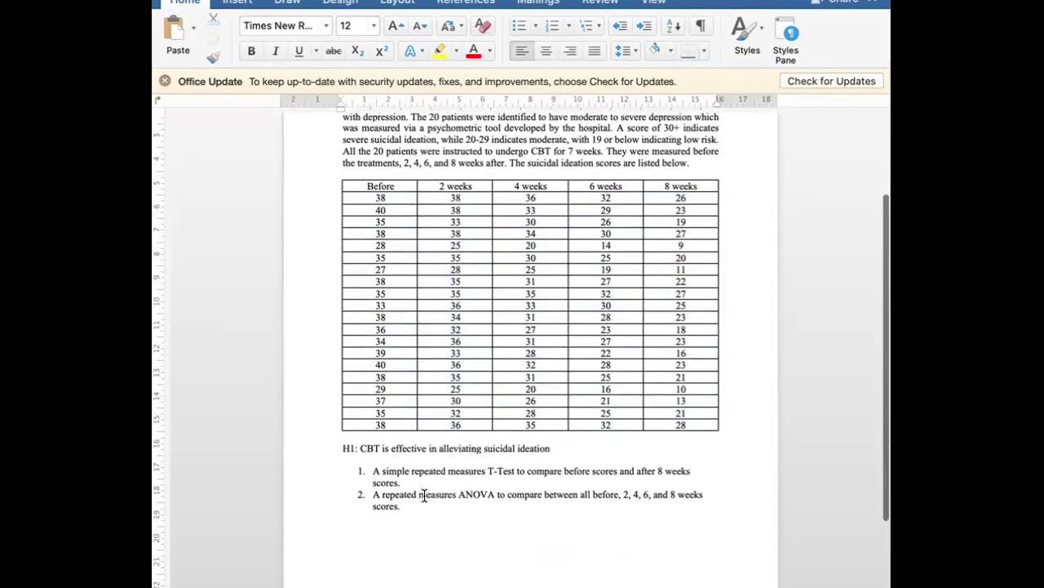
pyautogui.scroll(1, 424, 495)
pyautogui.scroll(-2, 424, 495)
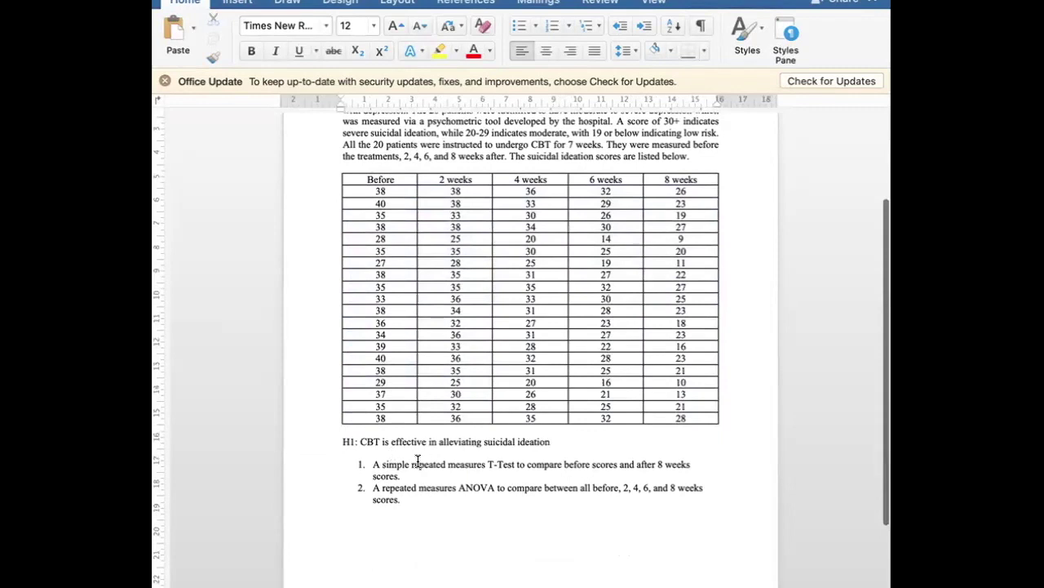
pyautogui.scroll(4, 425, 487)
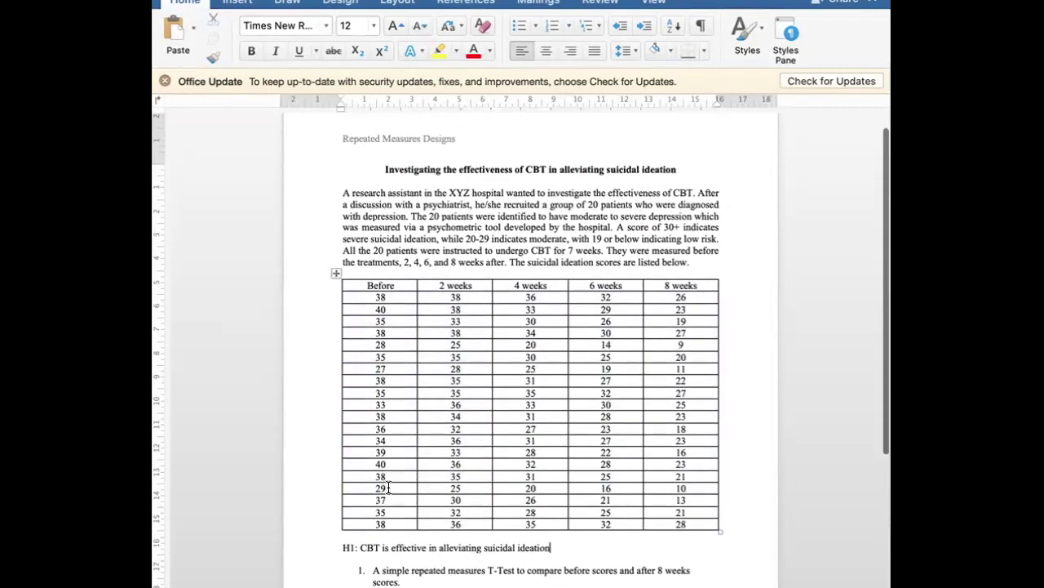